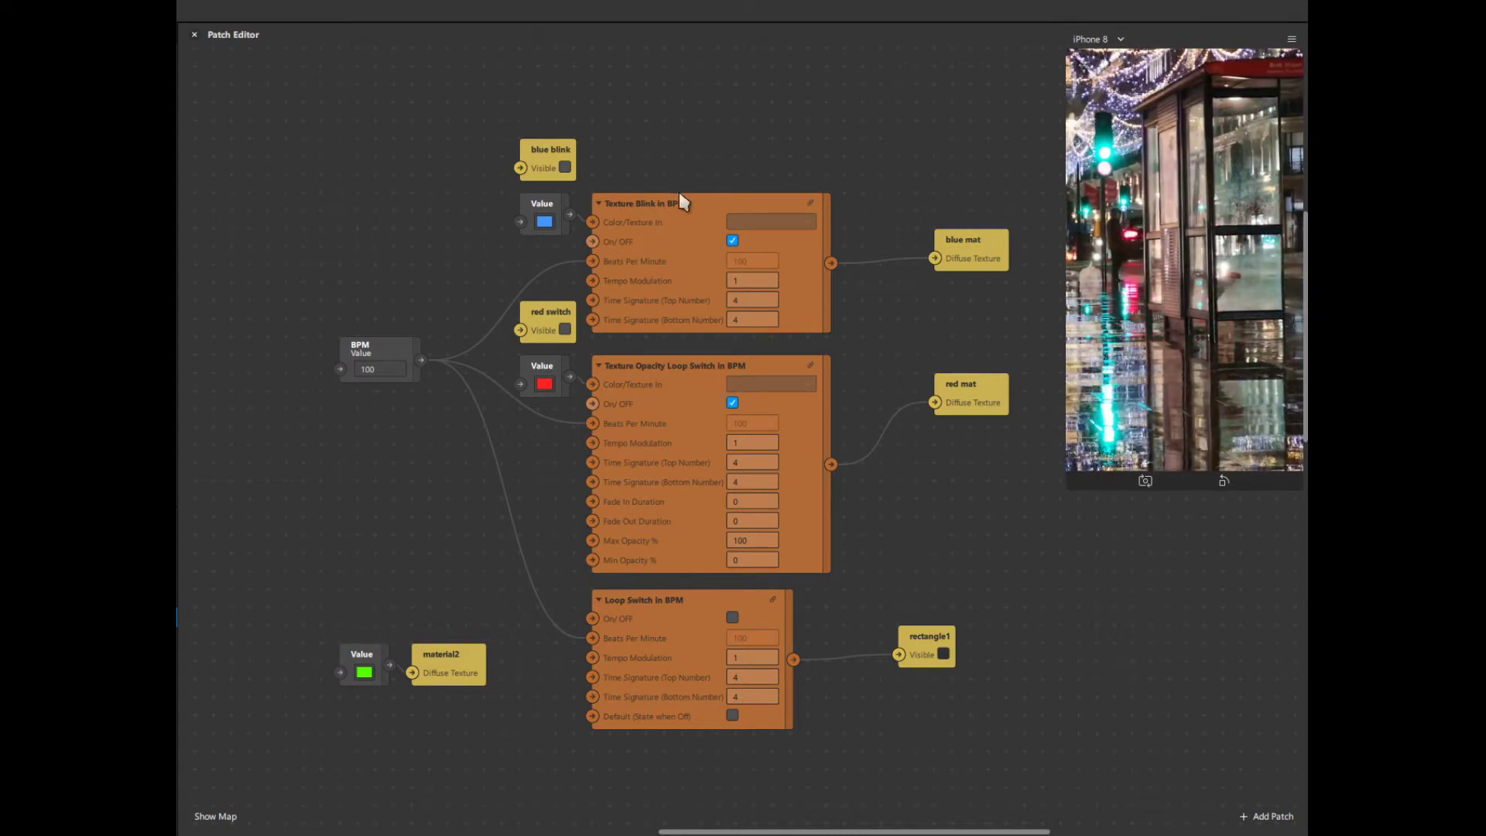
Step: Make the blue blink object visible to preview the Texture Blink in BPM patch
{"action": "left_click", "coordinate": [619, 215]}
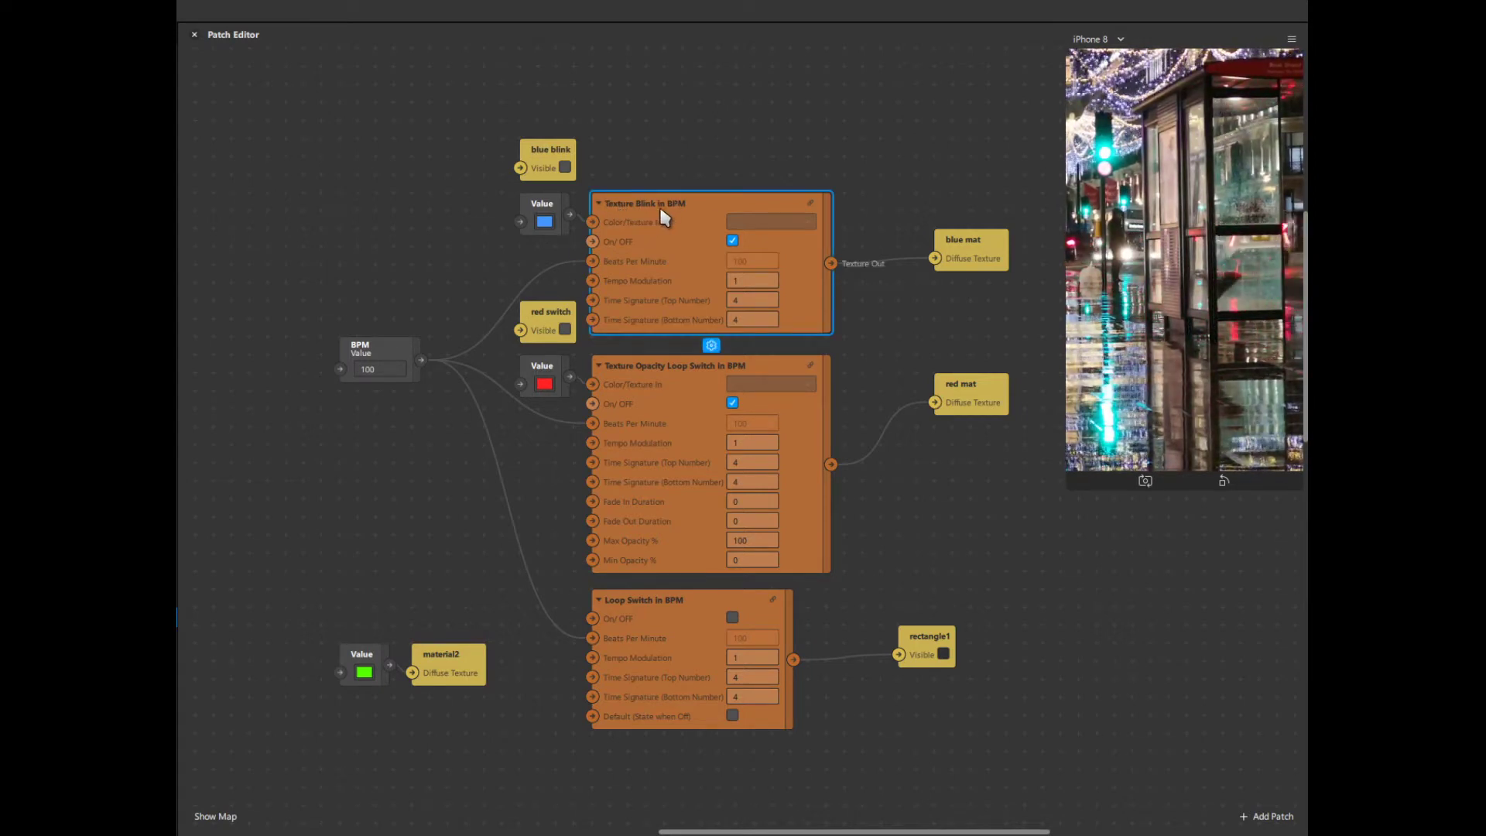
{"action": "left_click", "coordinate": [565, 167]}
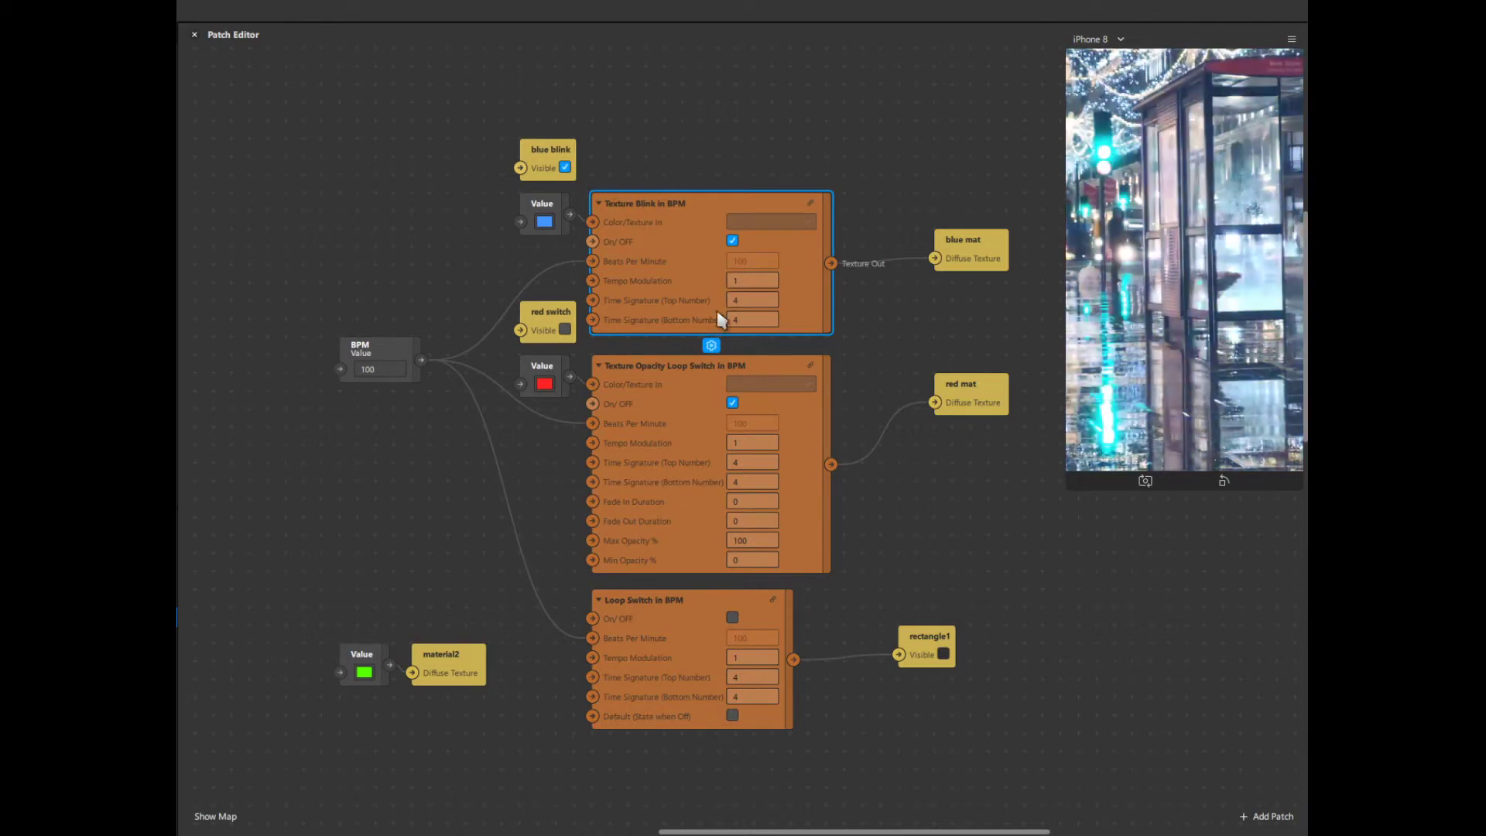
Step: Disconnect the BPM value from the Texture Blink patch's Beats Per Minute input and reconnect it
{"action": "left_click", "coordinate": [384, 356]}
{"action": "left_click_drag", "start_coordinate": [594, 263], "coordinate": [623, 288]}
{"action": "left_click", "coordinate": [748, 261]}
{"action": "left_click", "coordinate": [425, 359]}
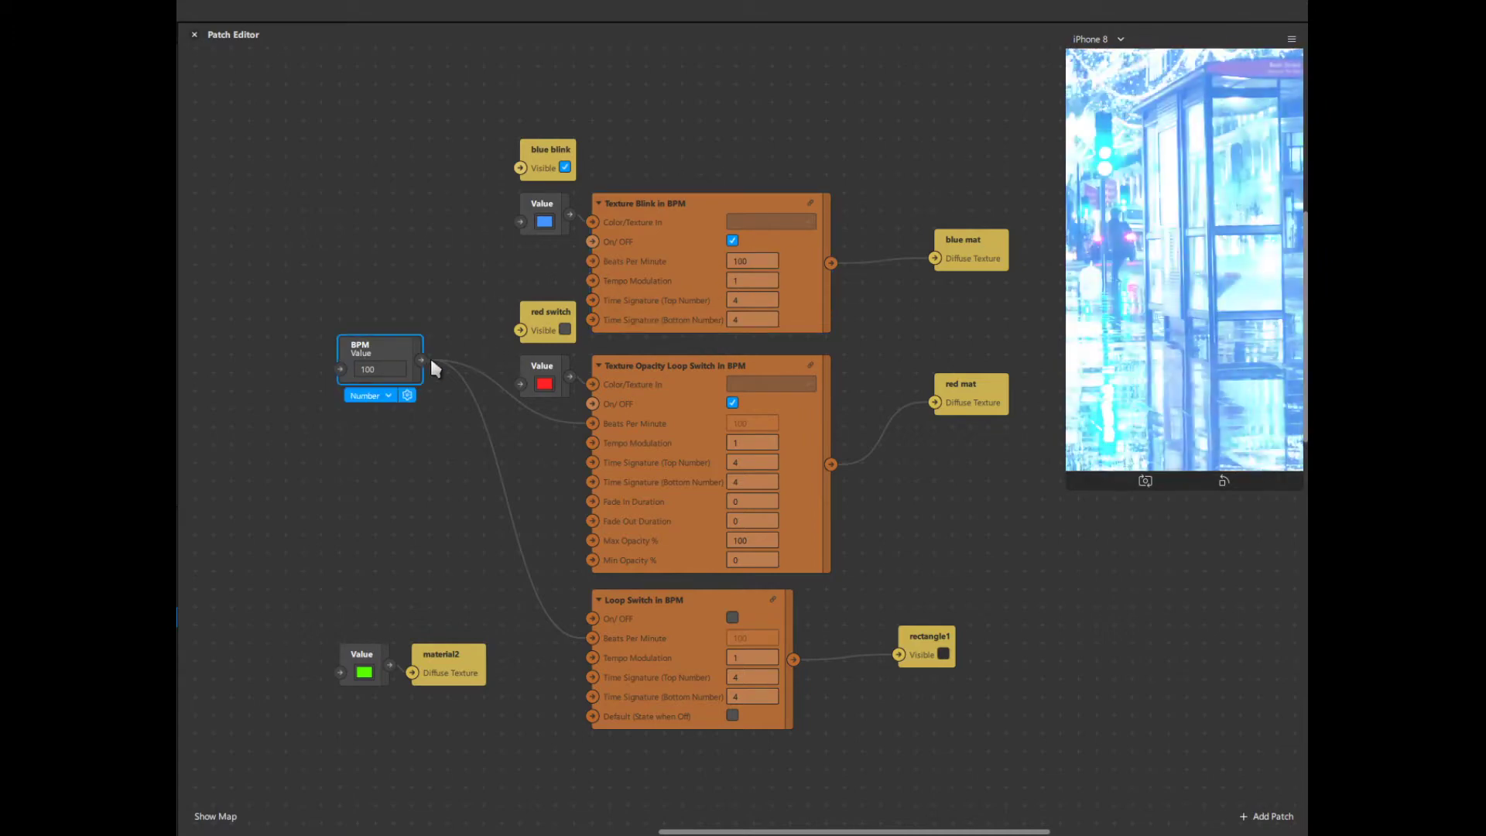
{"action": "left_click_drag", "start_coordinate": [422, 360], "coordinate": [594, 261]}
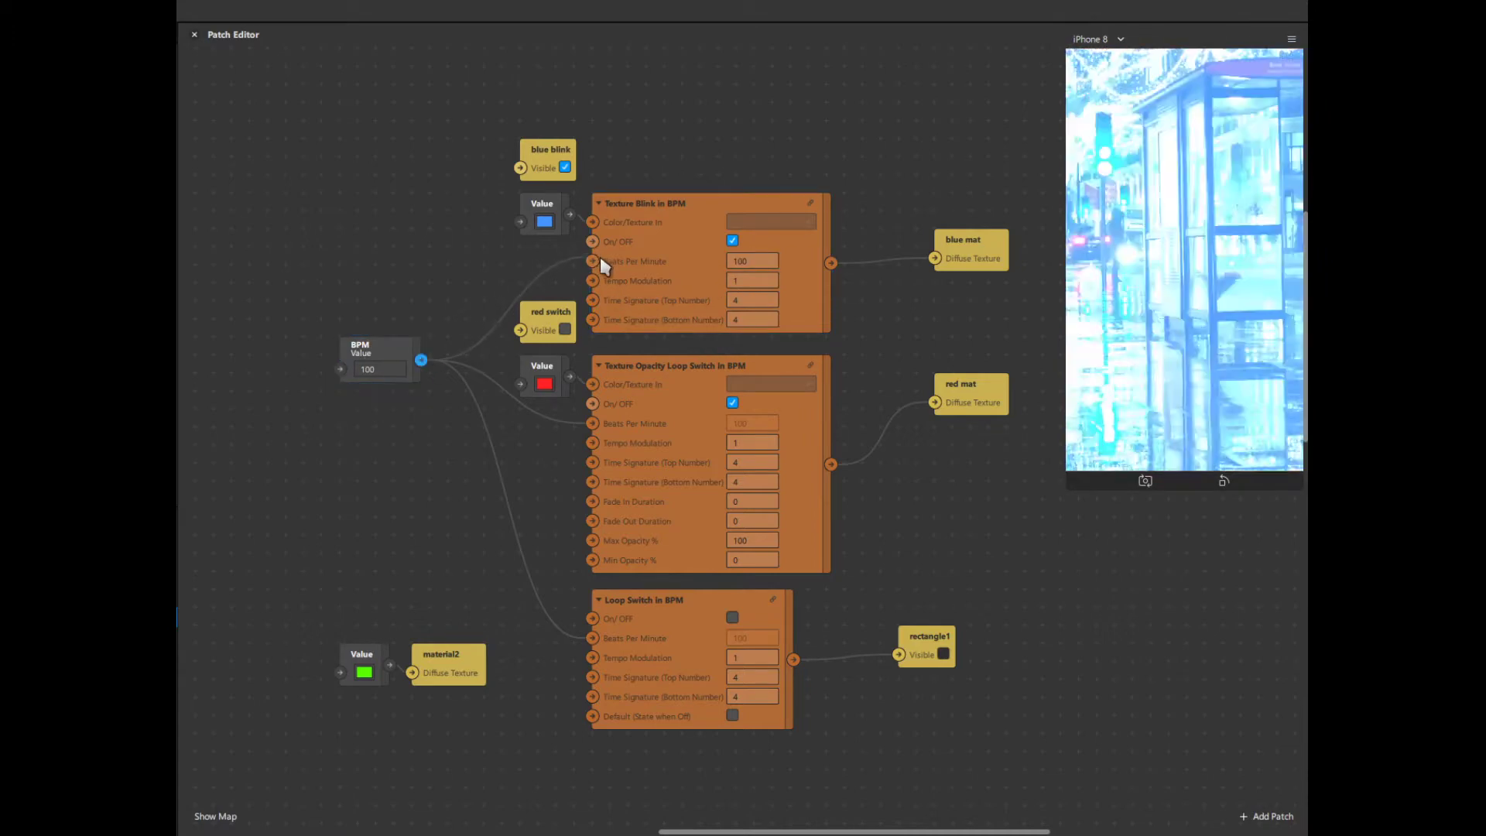
{"action": "left_click", "coordinate": [377, 342]}
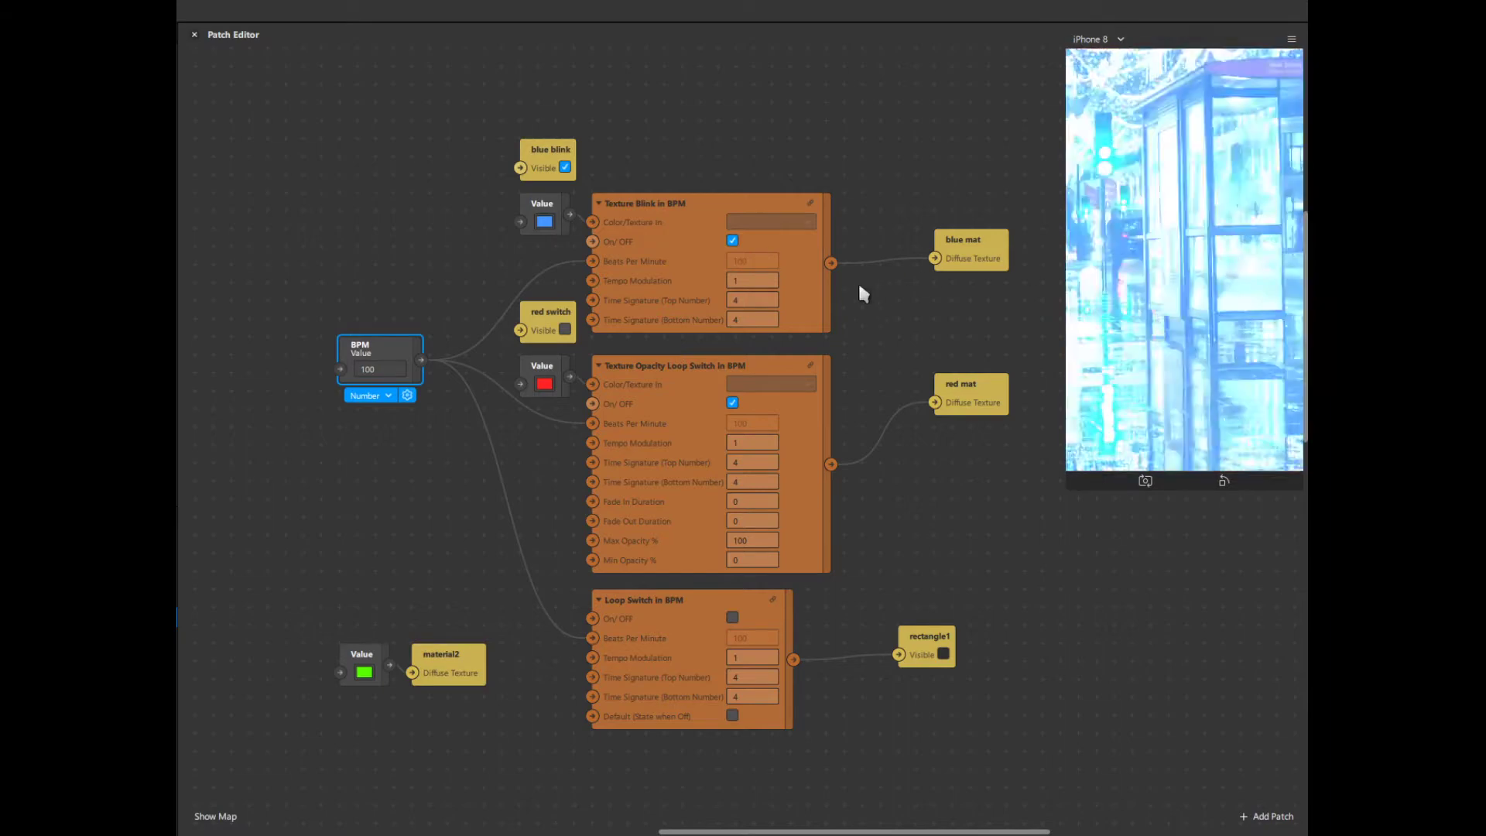
Step: Set the Texture Blink in BPM patch's Tempo Modulation to 2
{"action": "left_click", "coordinate": [756, 282]}
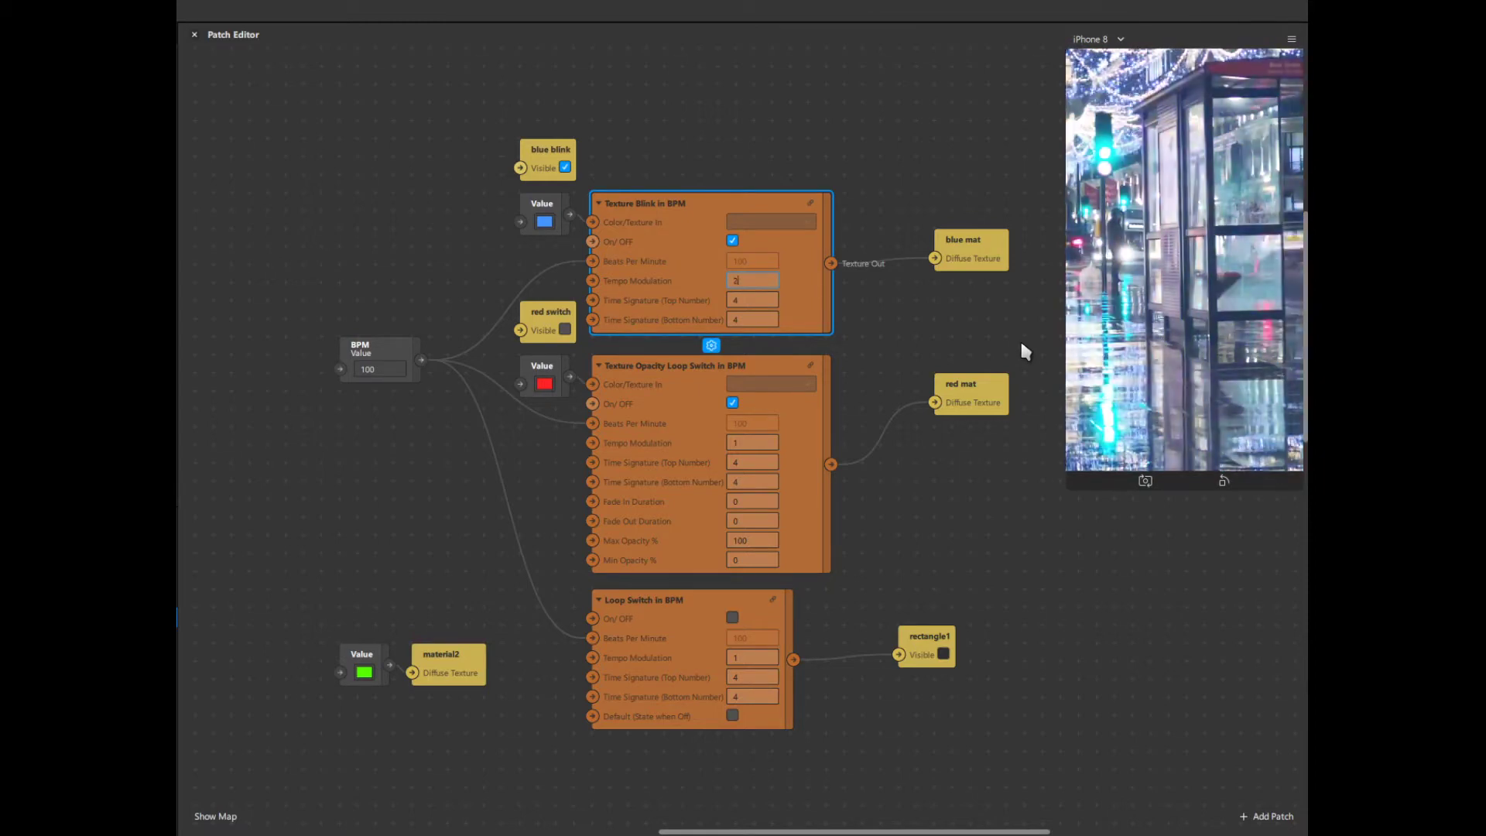
{"action": "type", "text": "2"}
{"action": "key", "text": "Return"}
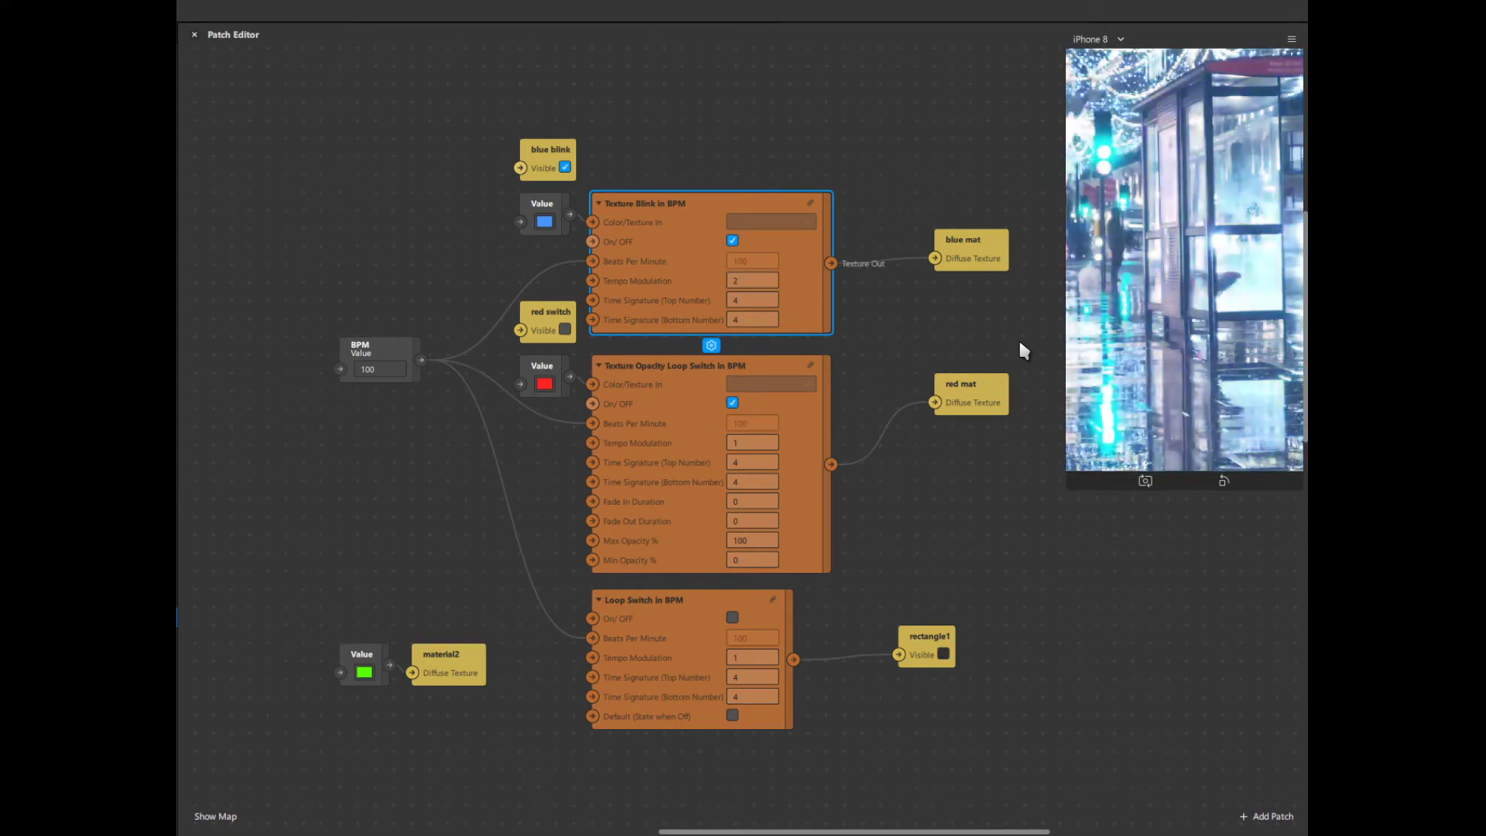
Step: Set the Texture Blink in BPM patch's Tempo Modulation to 0.5
{"action": "left_click", "coordinate": [760, 282]}
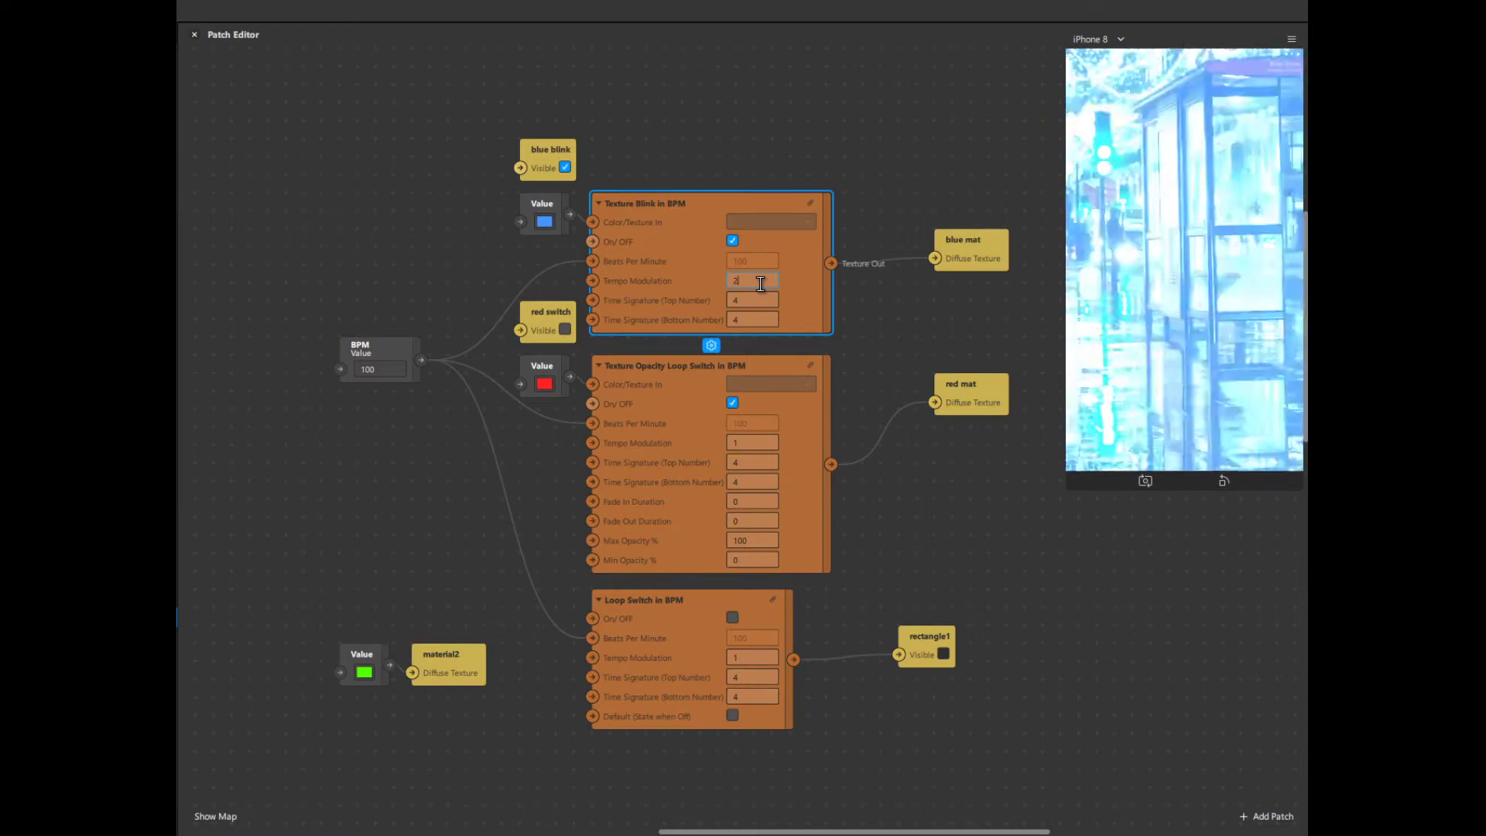
{"action": "left_click_drag", "start_coordinate": [760, 282], "coordinate": [730, 285]}
{"action": "type", "text": "0.5"}
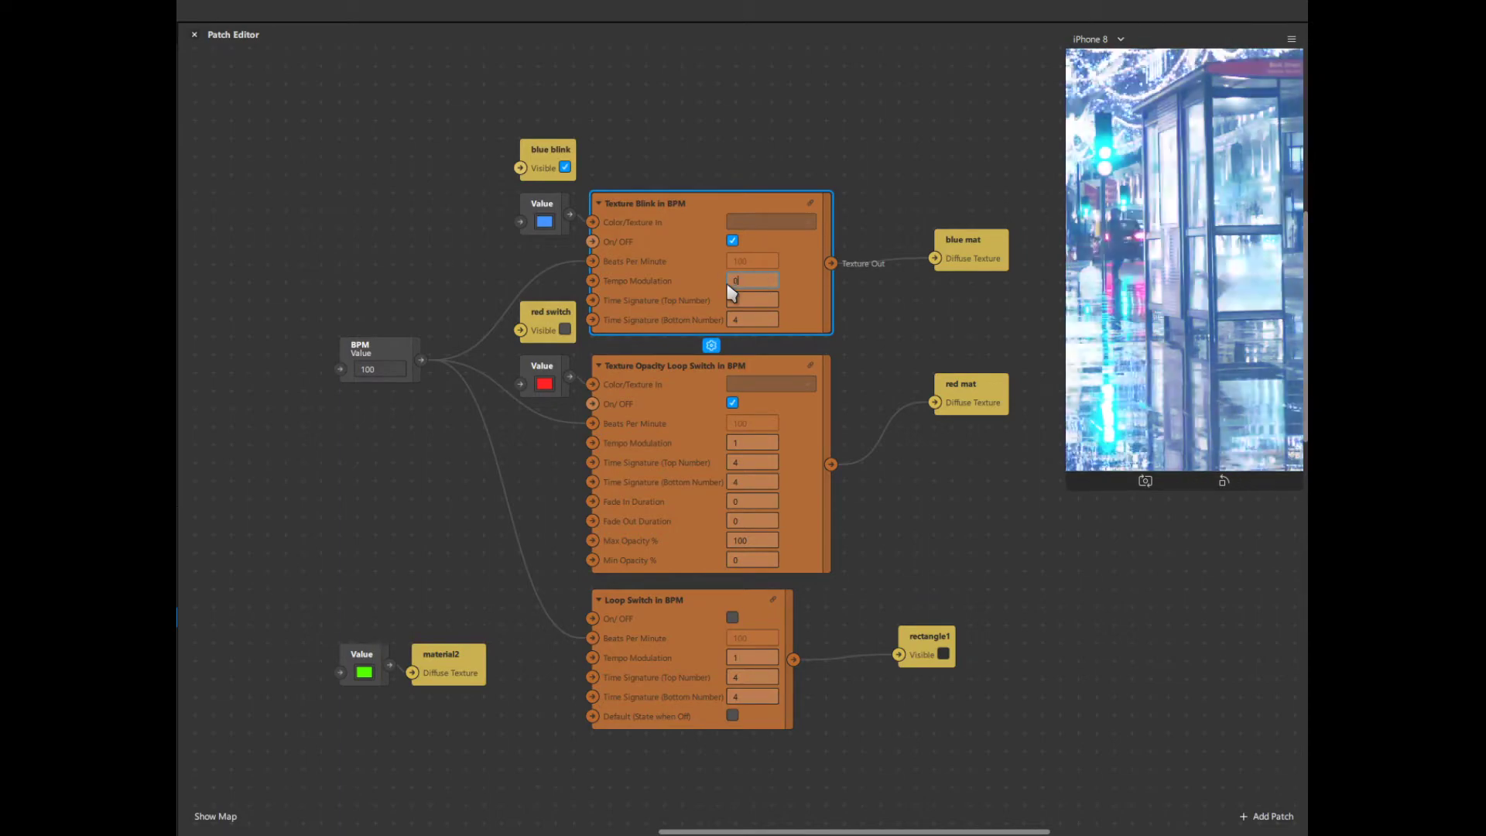
{"action": "key", "text": "Return"}
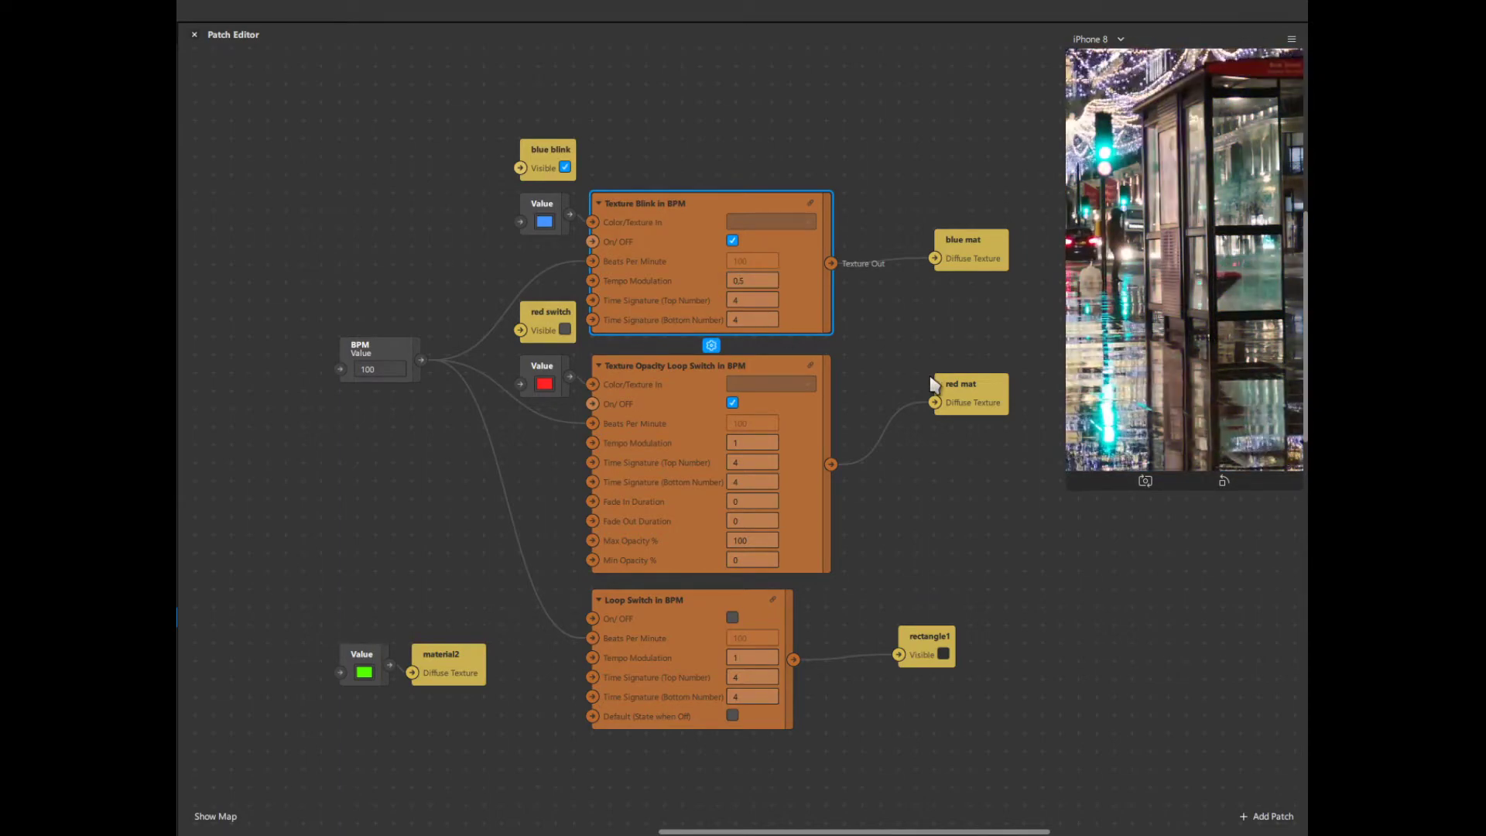
Step: Set the Texture Blink in BPM patch's Tempo Modulation back to 1
{"action": "double_click", "coordinate": [748, 279]}
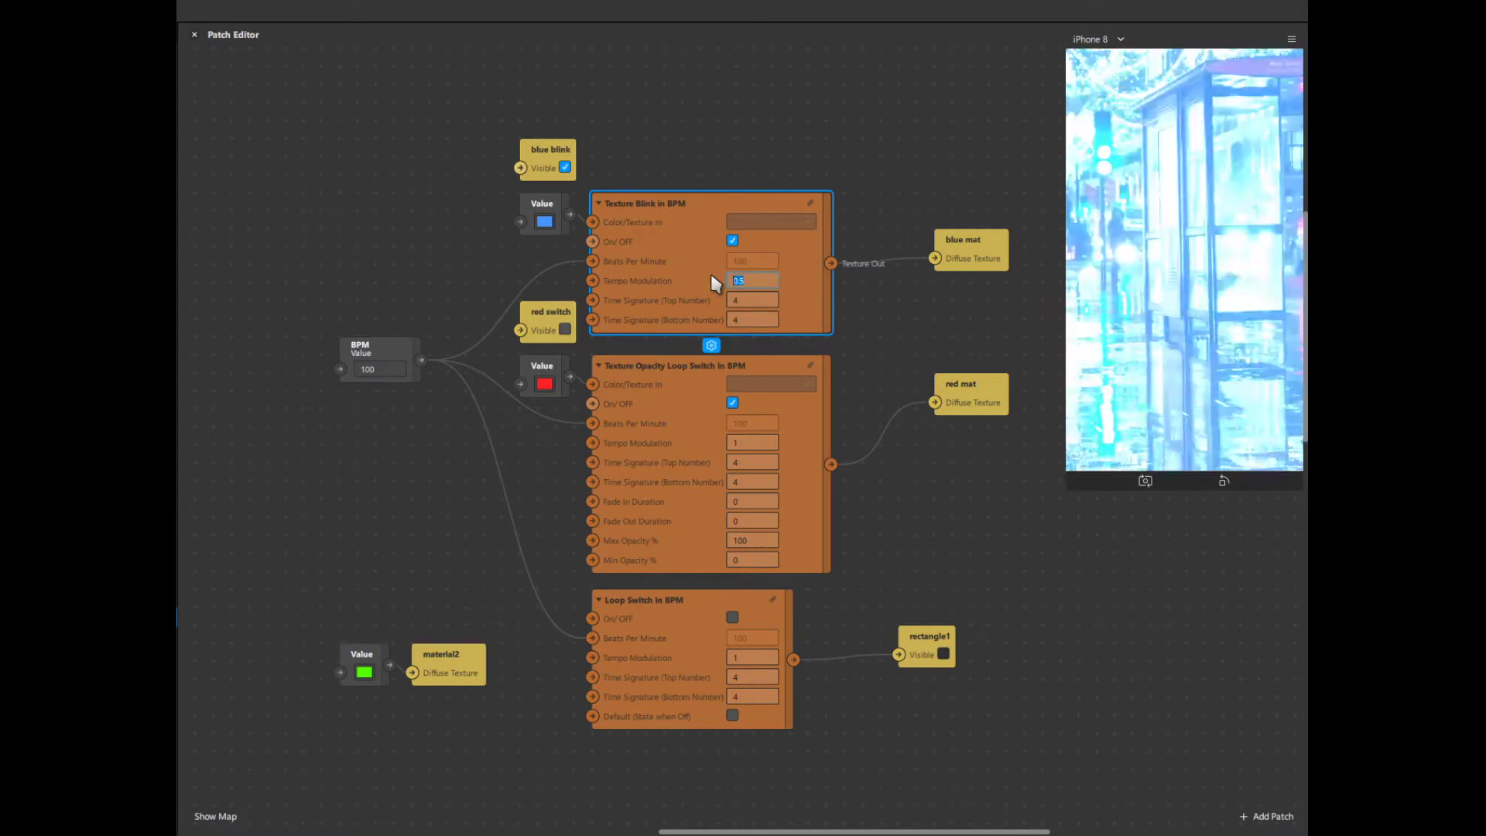
{"action": "type", "text": "1"}
{"action": "key", "text": "Return"}
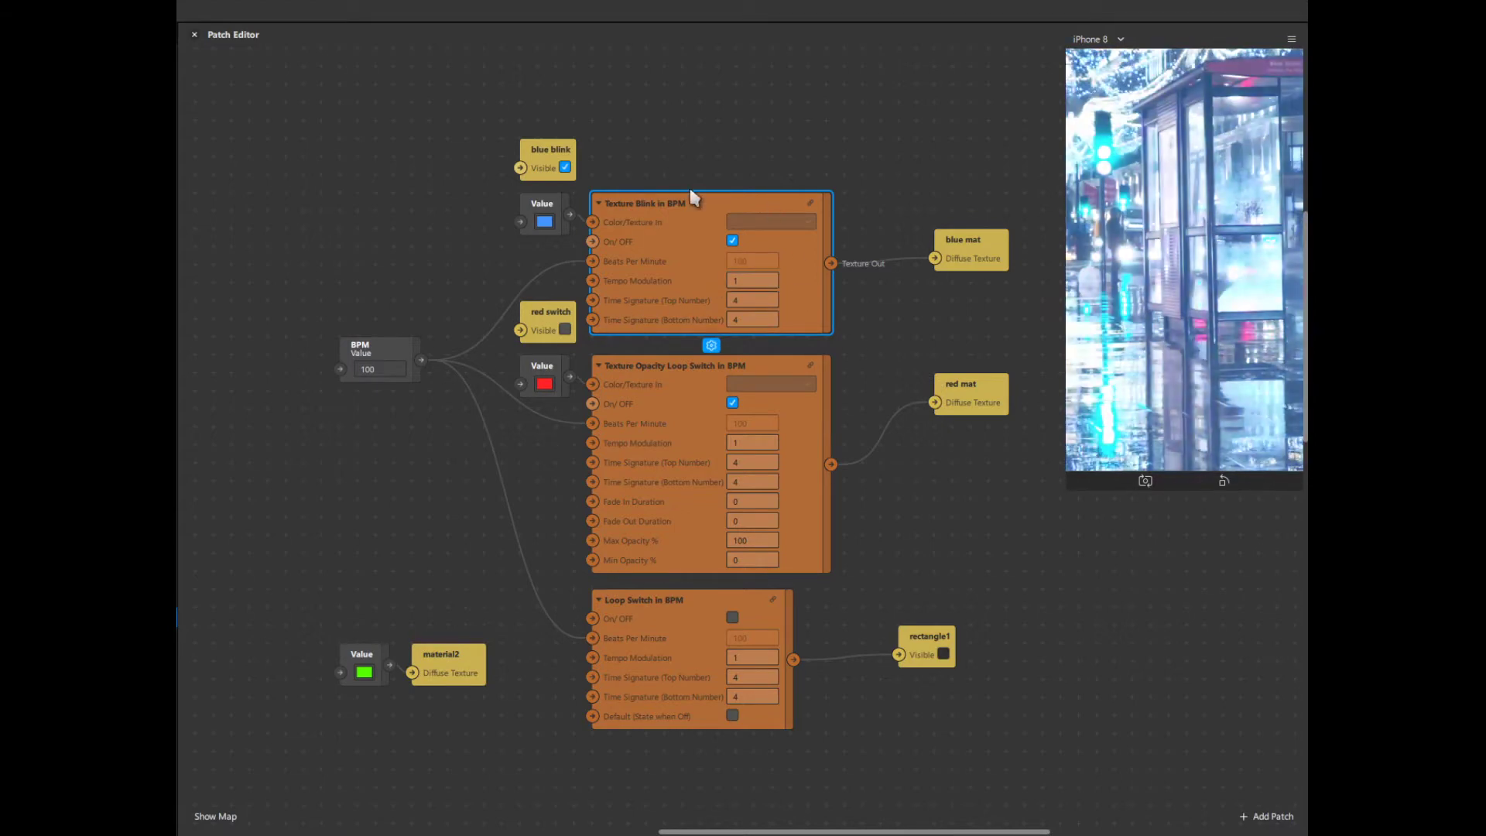
Step: Hide the blue blink object and make the red switch object visible
{"action": "left_click", "coordinate": [565, 168]}
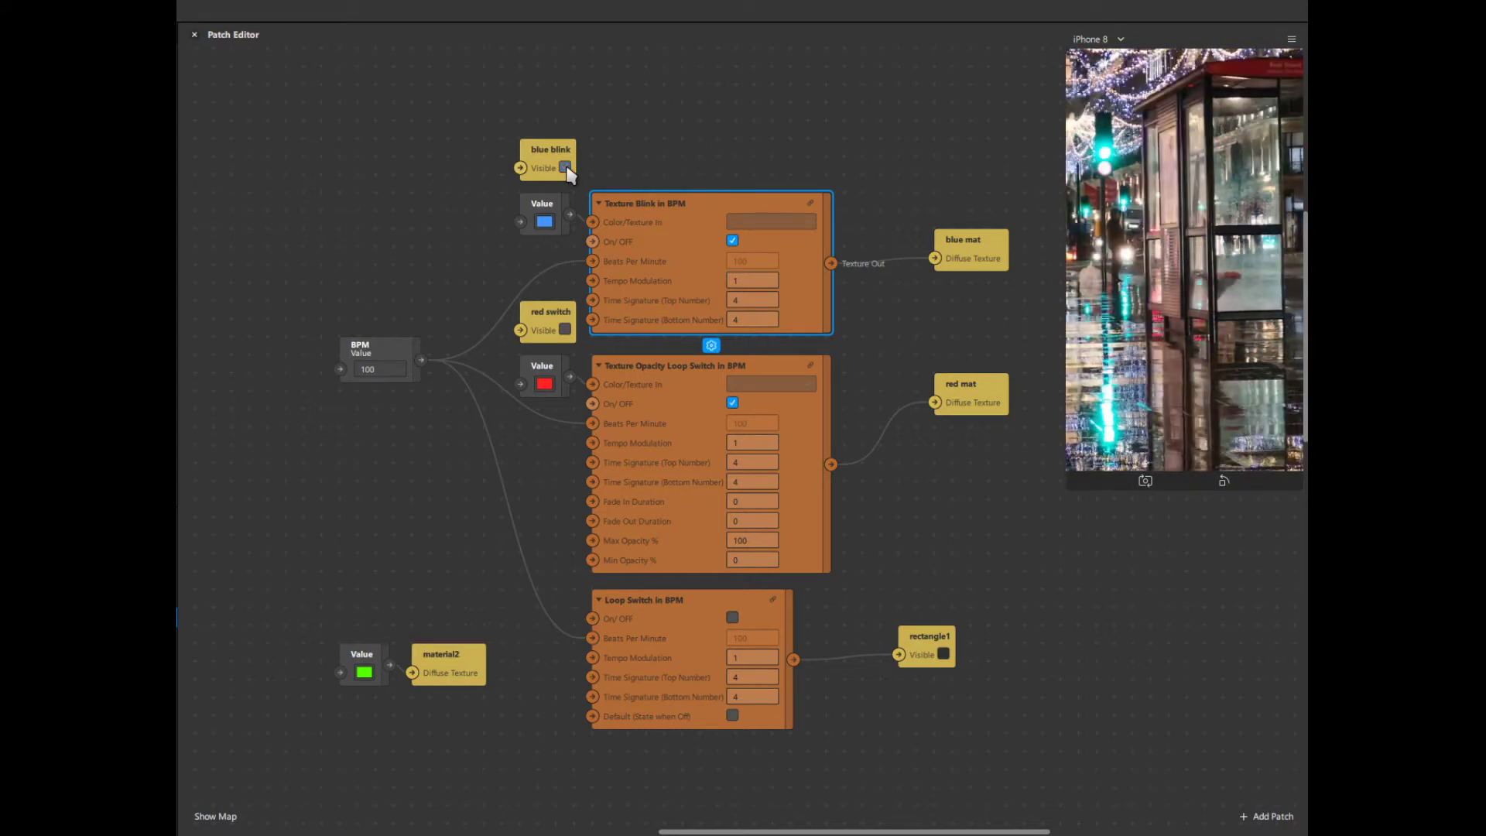
{"action": "left_click", "coordinate": [565, 329]}
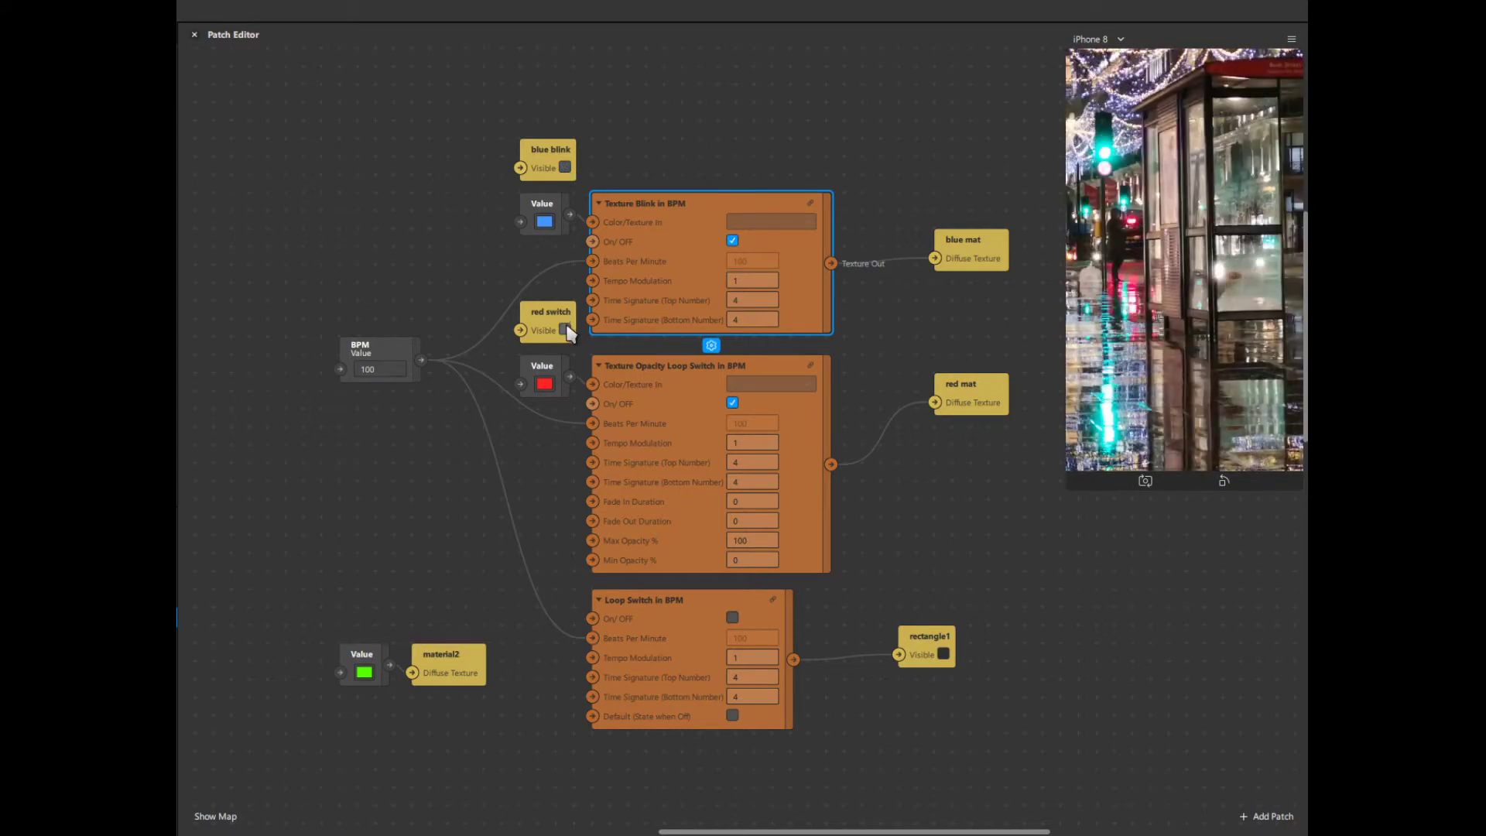
{"action": "left_click", "coordinate": [695, 390]}
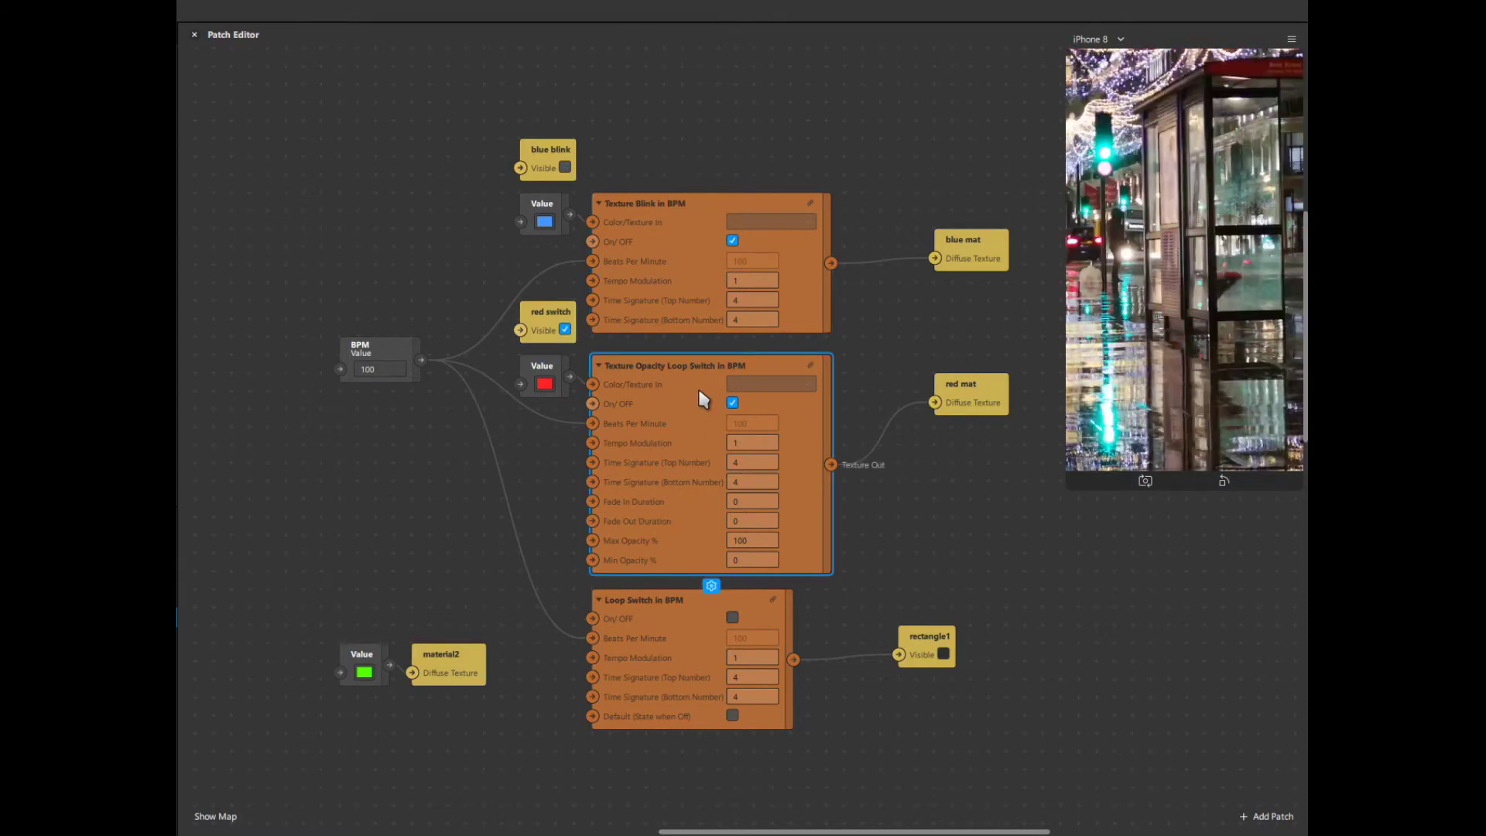
{"action": "left_click", "coordinate": [680, 212]}
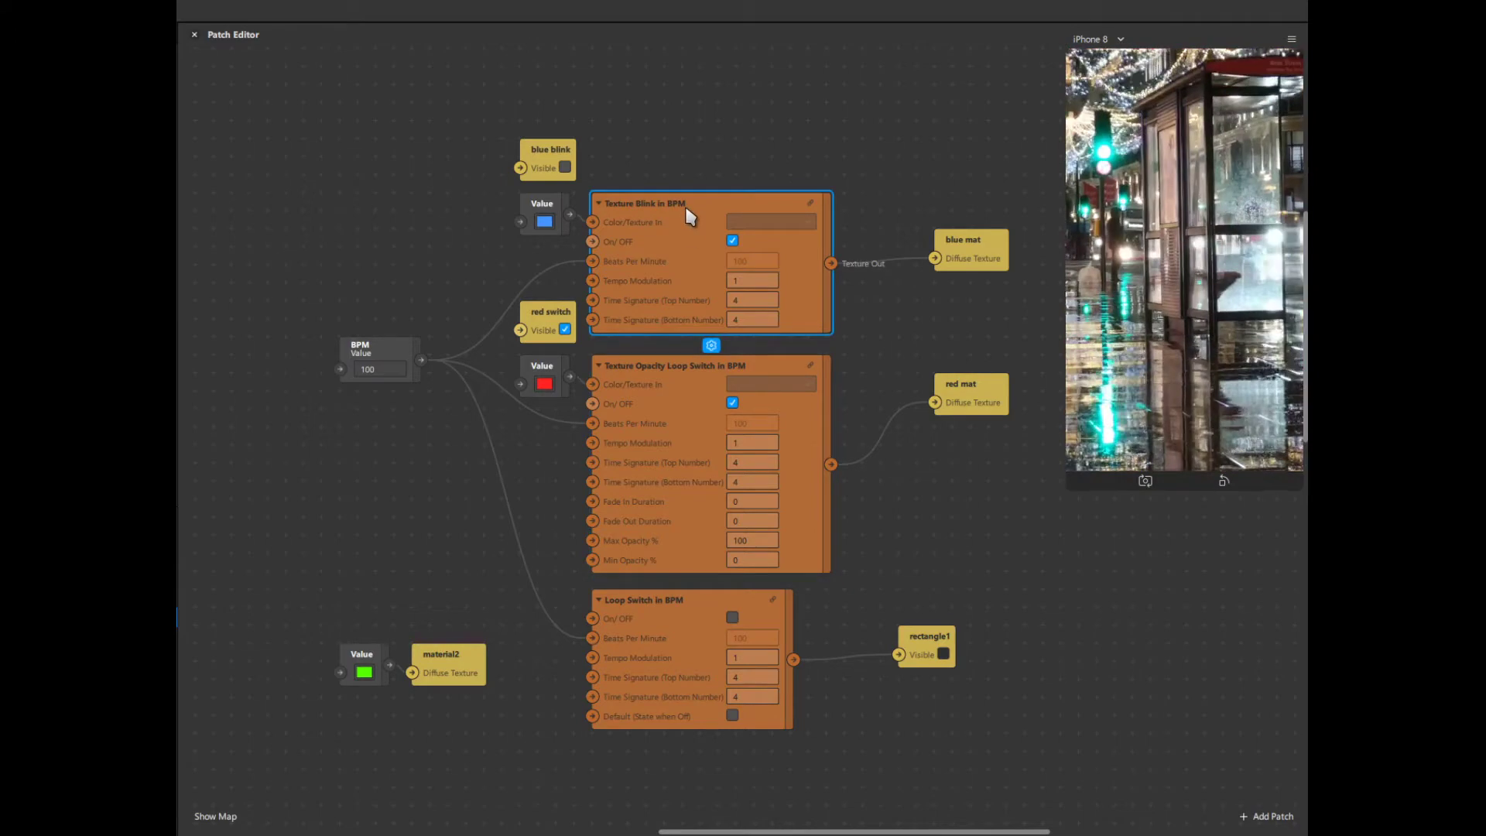
Step: Set the Texture Opacity Loop Switch in BPM patch's Fade Out Duration to 0.25
{"action": "left_click", "coordinate": [678, 374]}
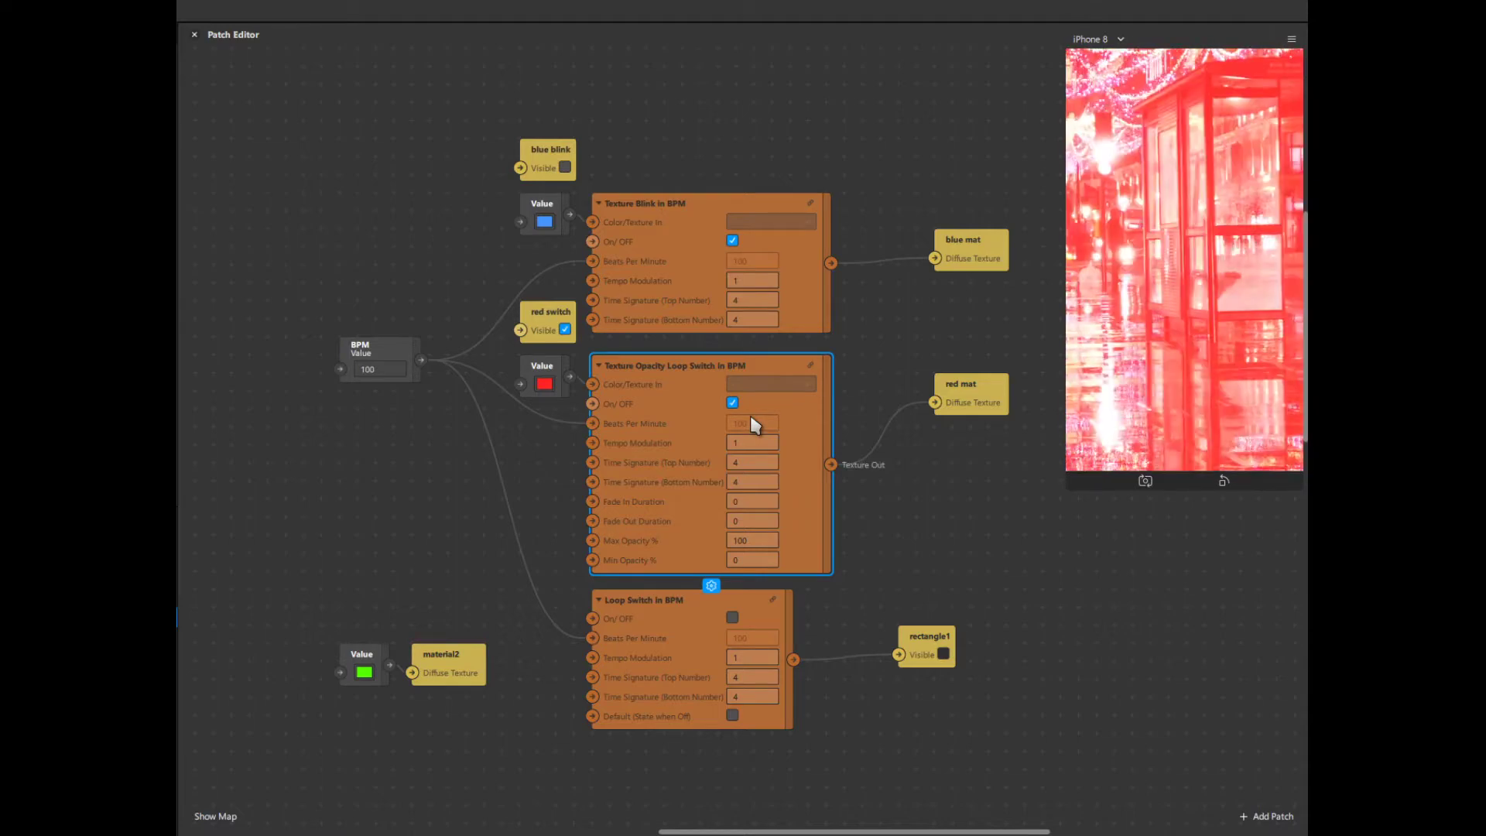
{"action": "left_click", "coordinate": [757, 540]}
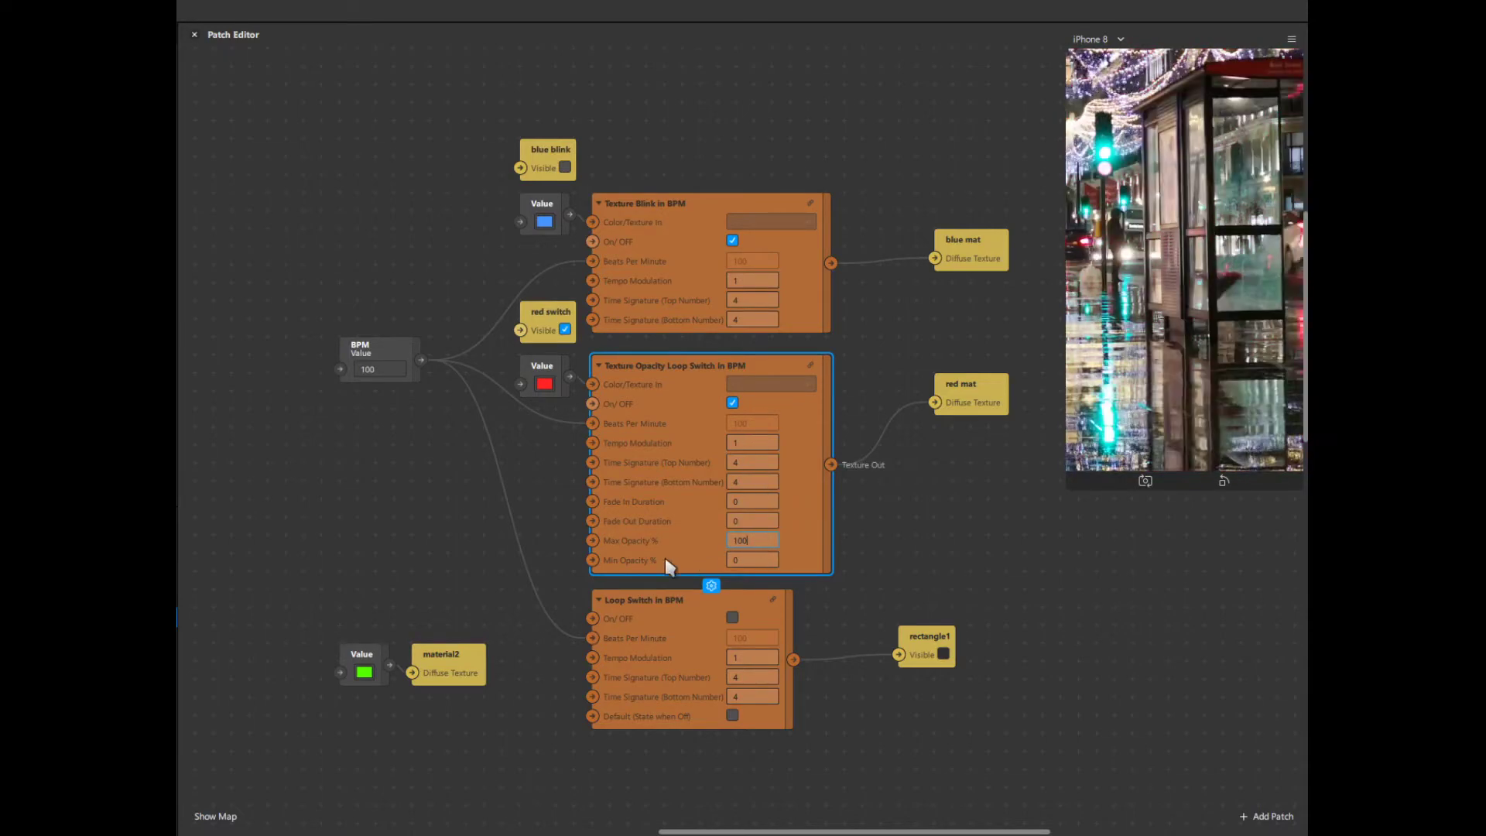
{"action": "left_click", "coordinate": [762, 563]}
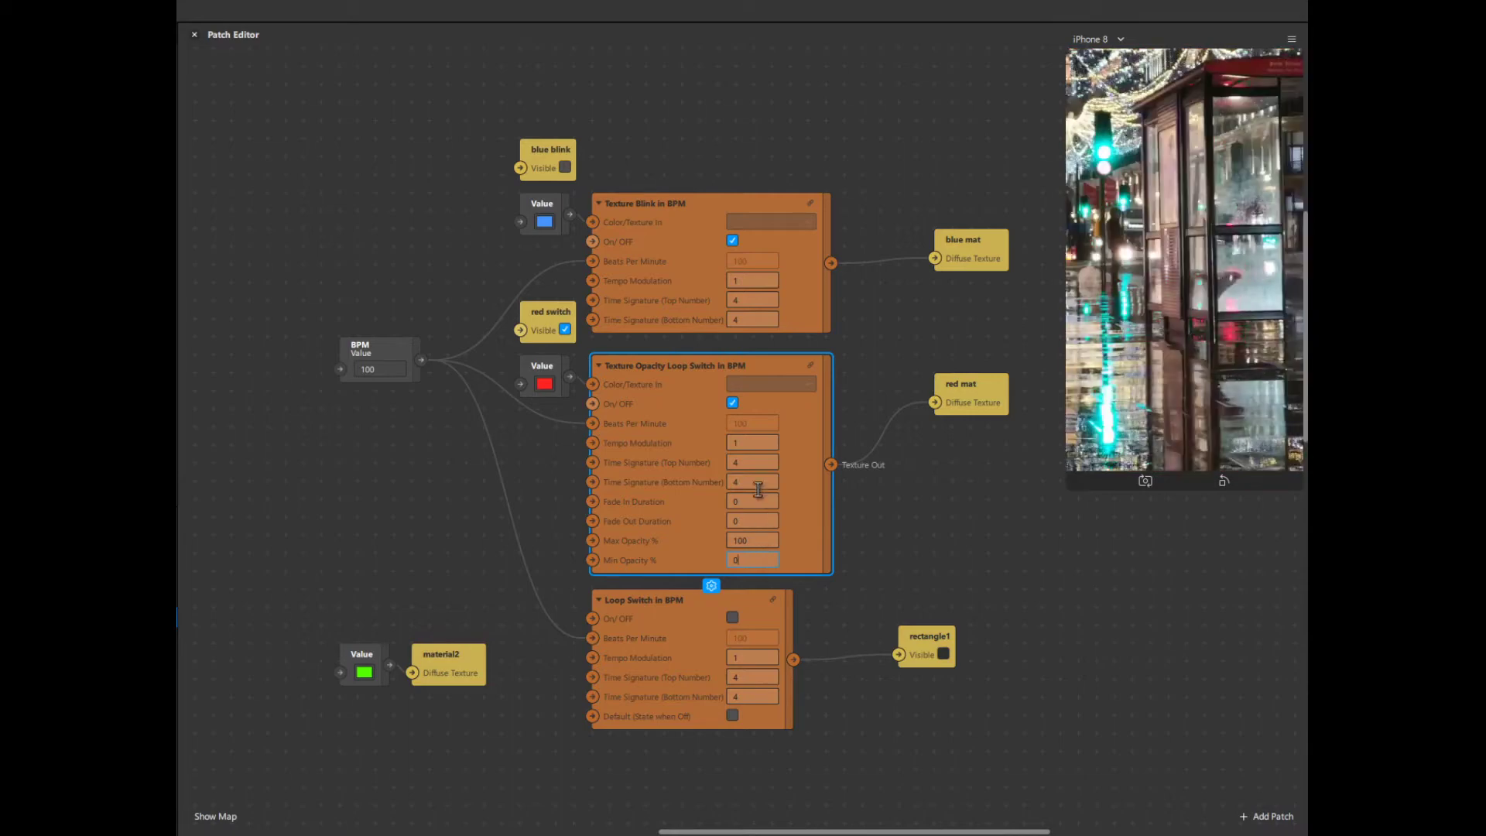
{"action": "left_click", "coordinate": [754, 520]}
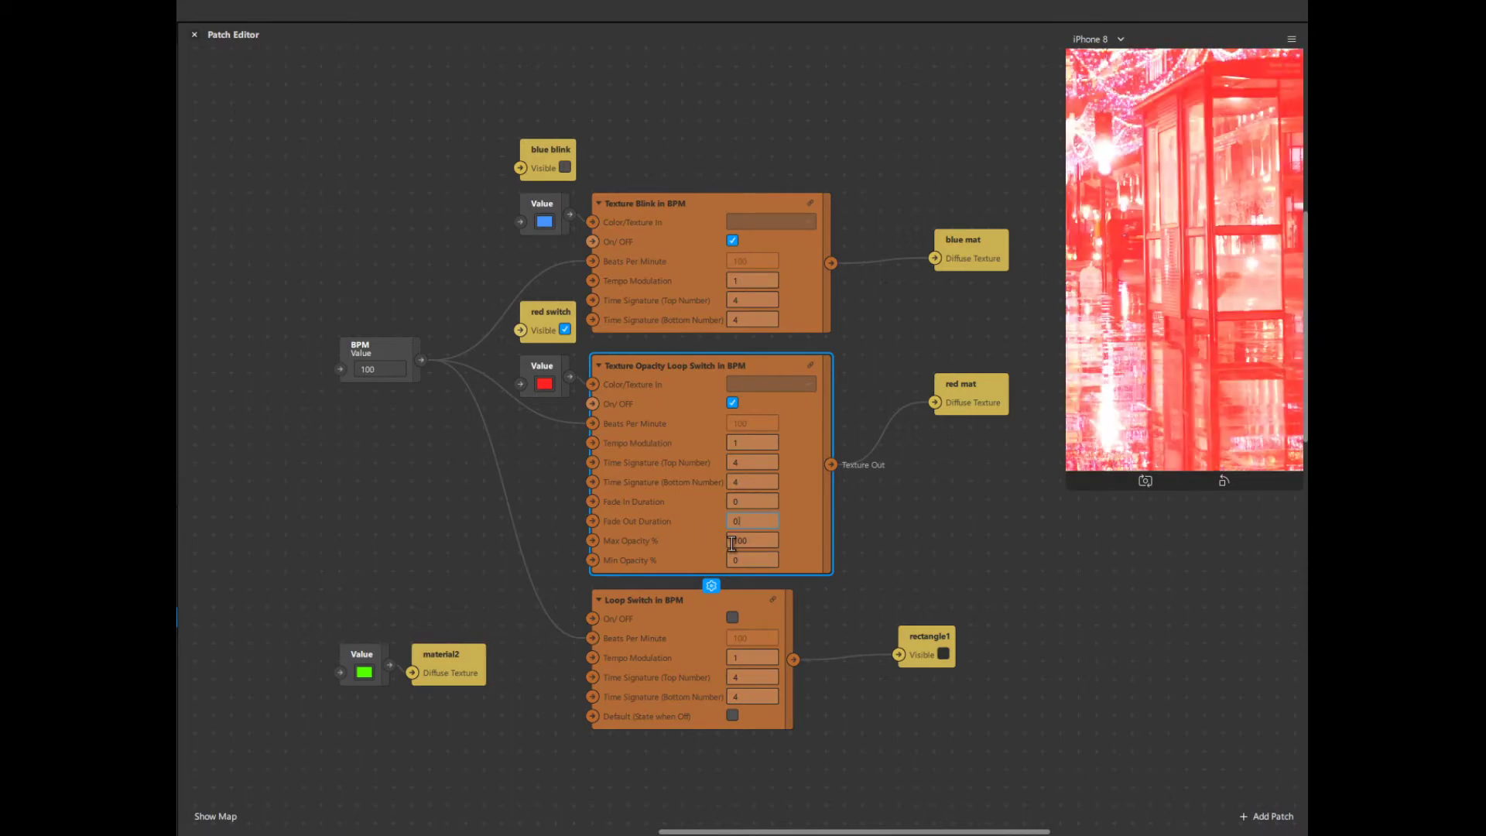
{"action": "key", "text": "Return"}
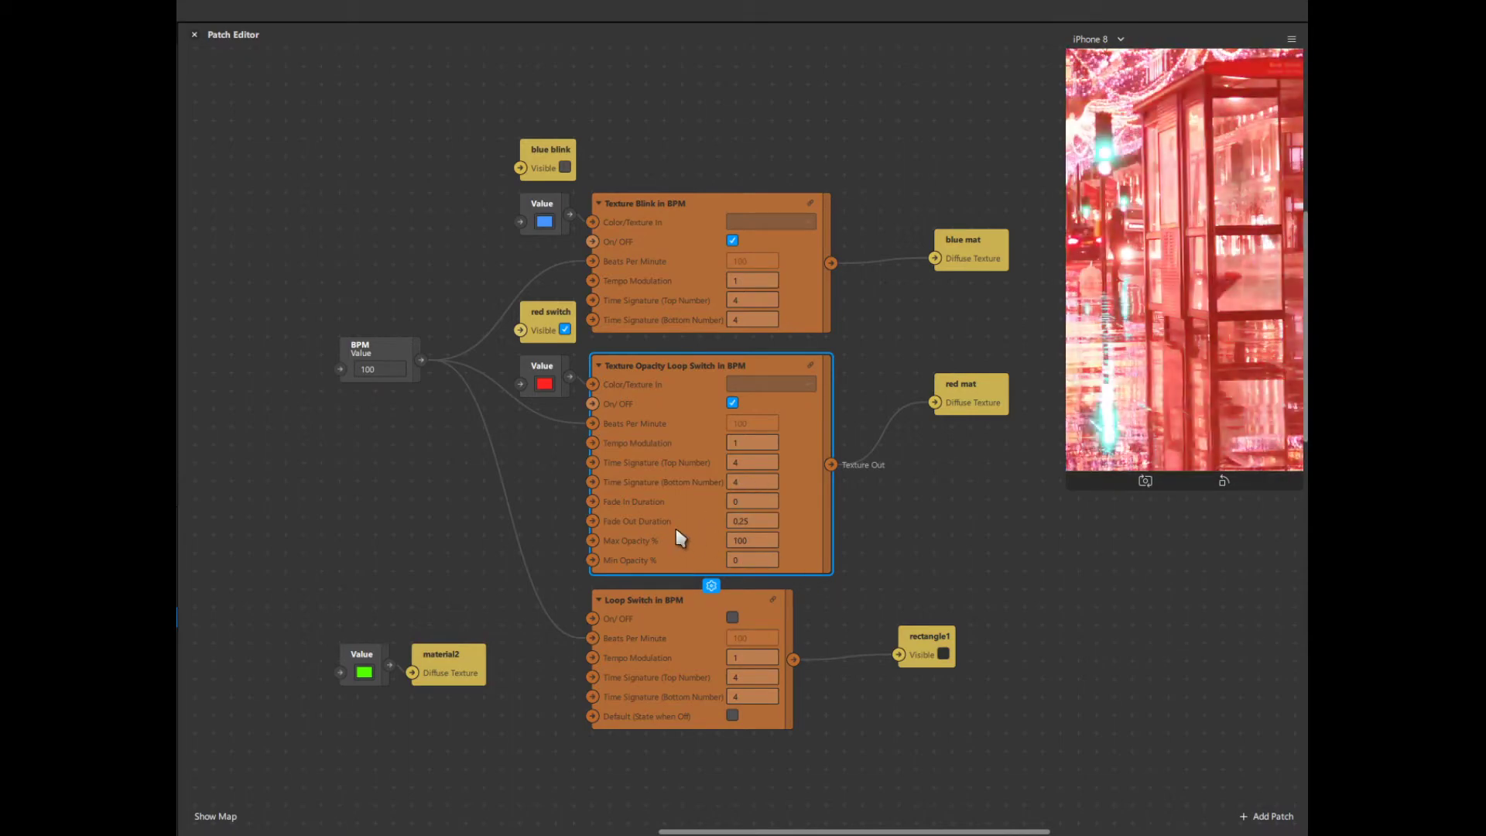
Step: Set the Texture Opacity Loop Switch's Fade Out Duration to 0.5 and the shared BPM value to 50
{"action": "left_click", "coordinate": [752, 521]}
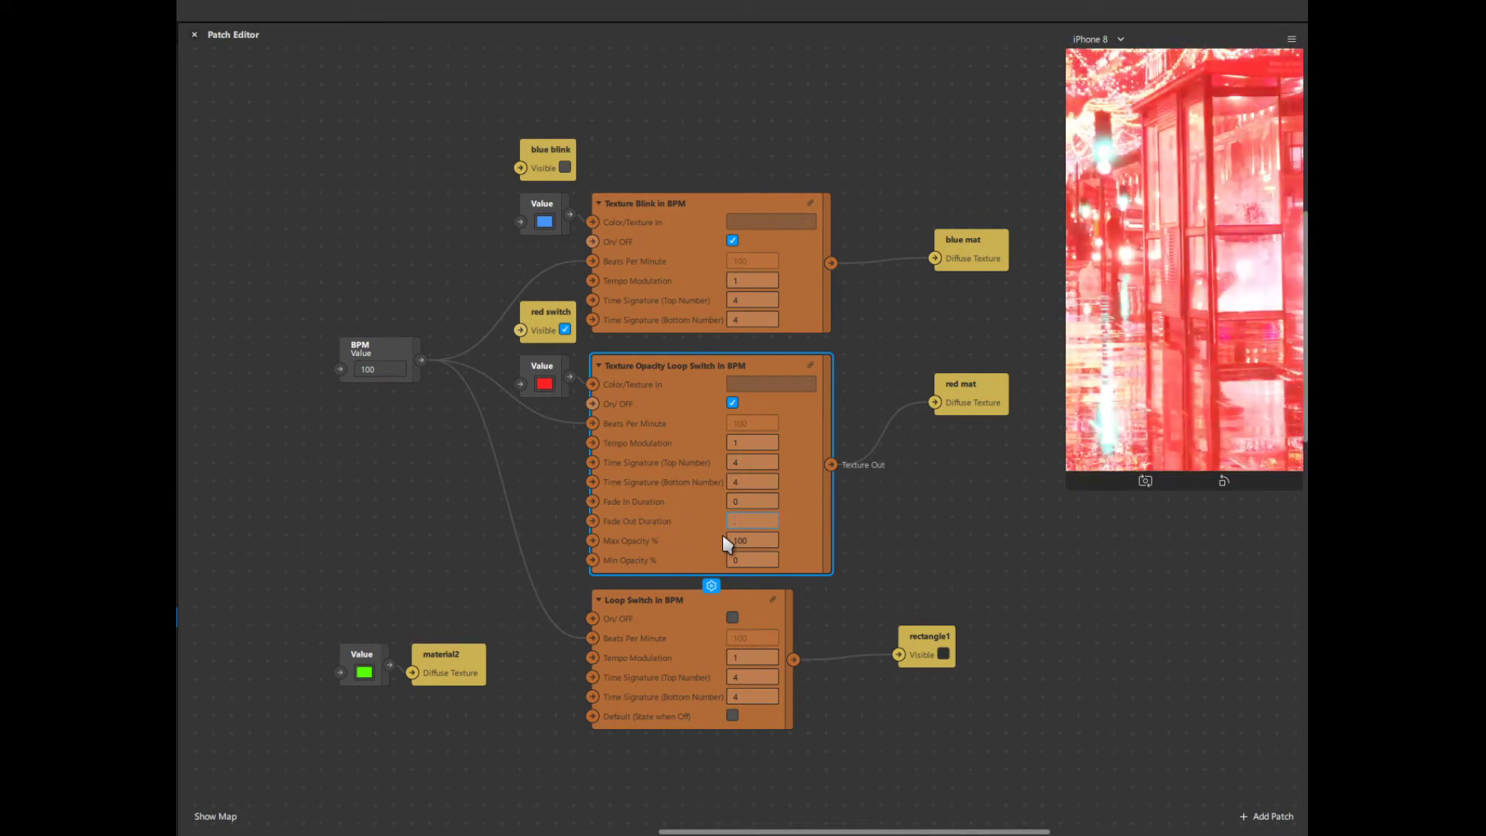
{"action": "type", "text": "0,5"}
{"action": "key", "text": "Return"}
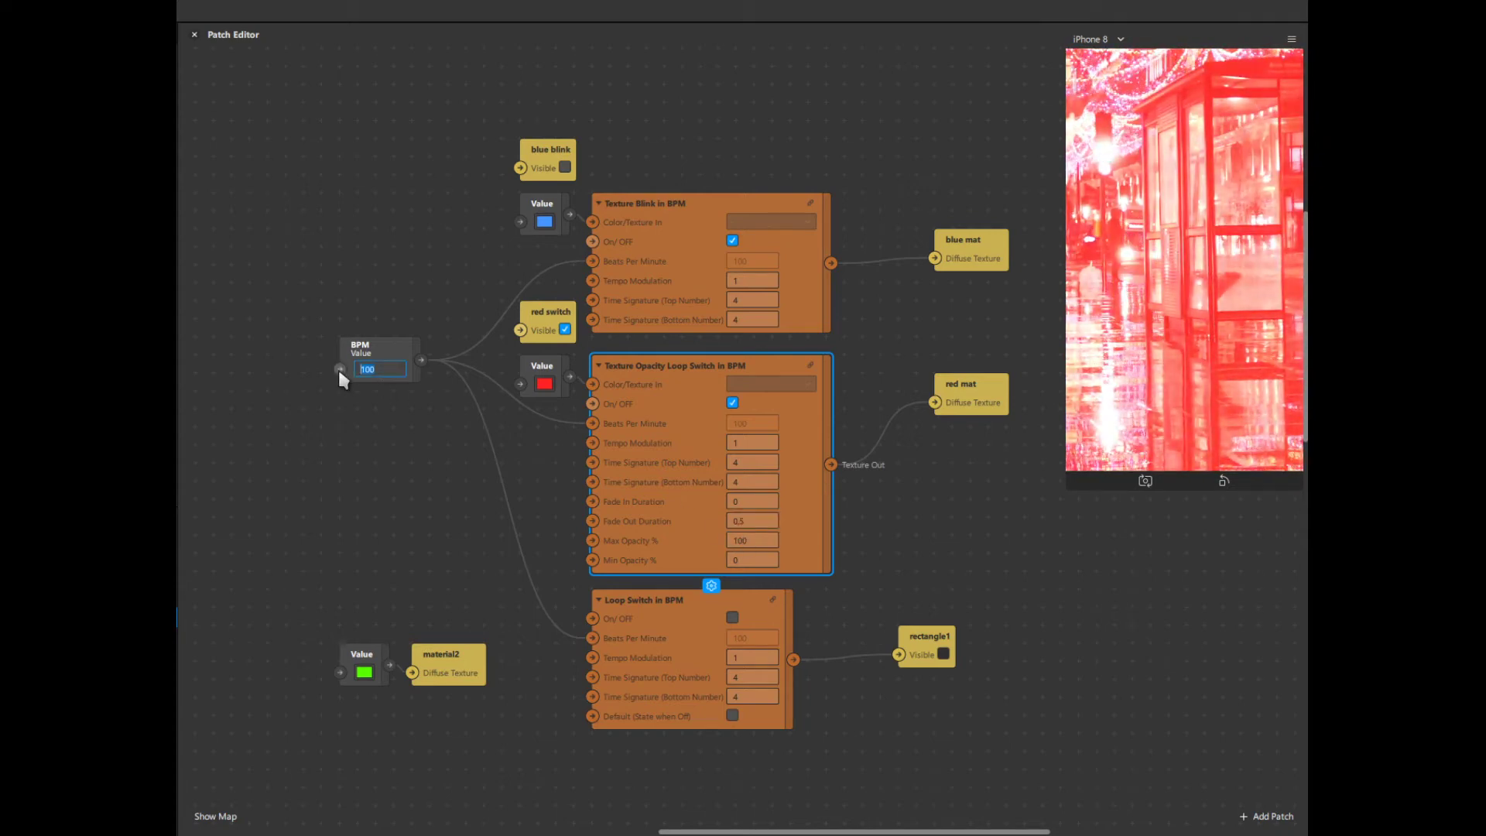
{"action": "type", "text": "50"}
{"action": "key", "text": "Return"}
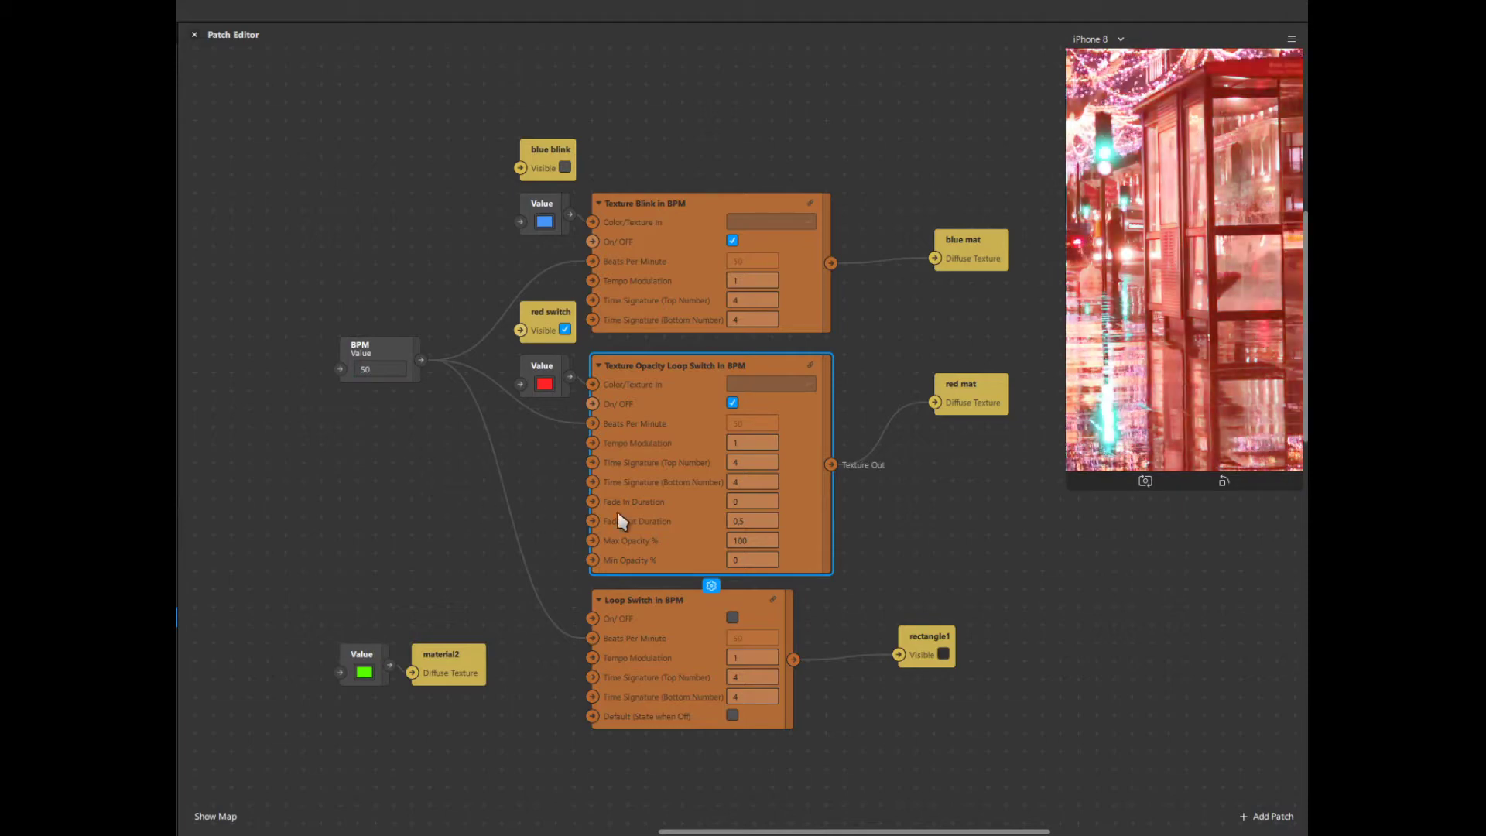
Step: Set both the Fade Out Duration and Fade In Duration of the Texture Opacity Loop Switch to 0.25
{"action": "left_click", "coordinate": [757, 520]}
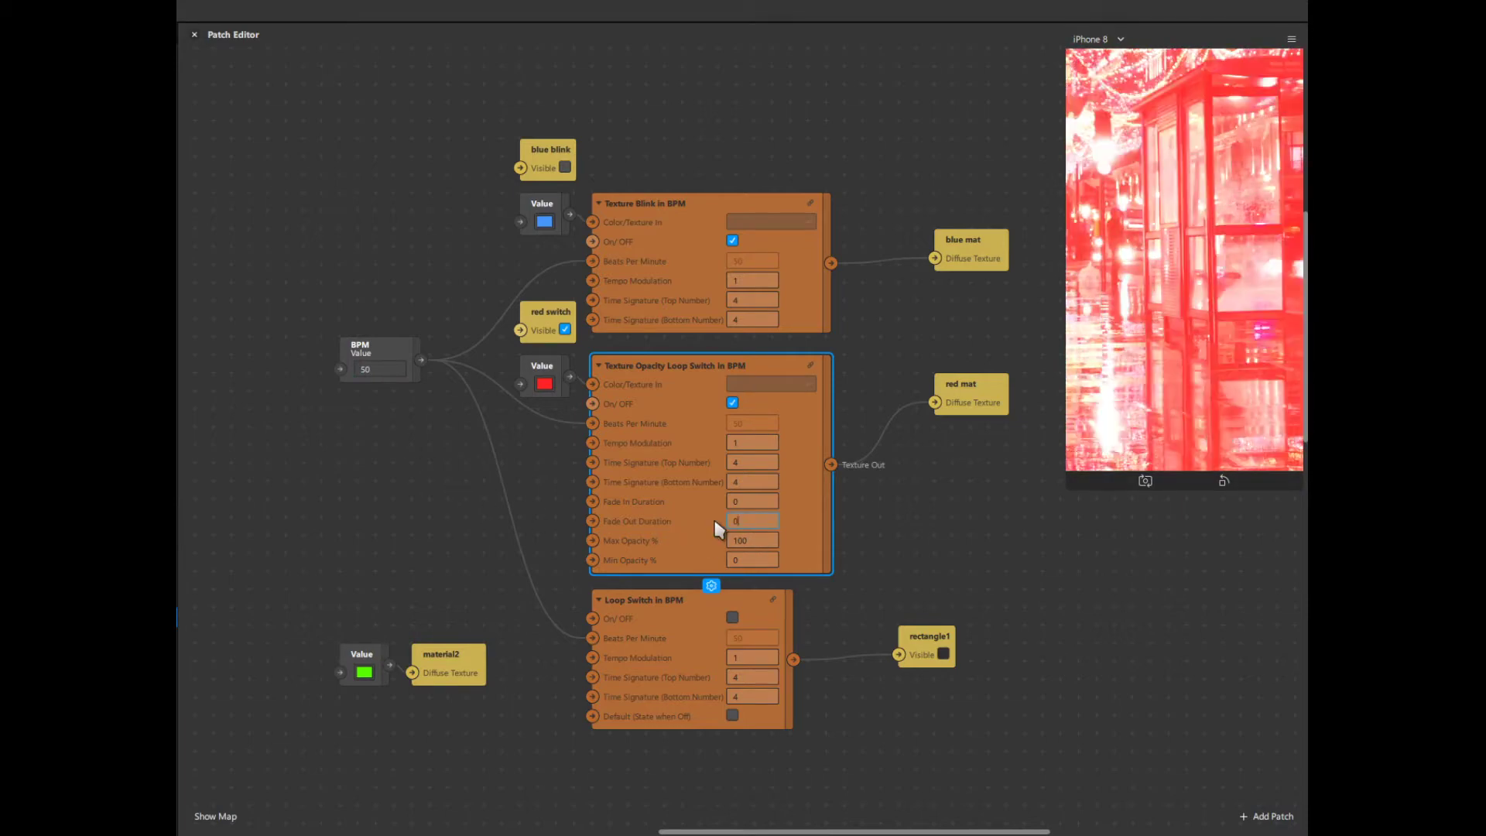
{"action": "type", "text": ".25"}
{"action": "key", "text": "Return"}
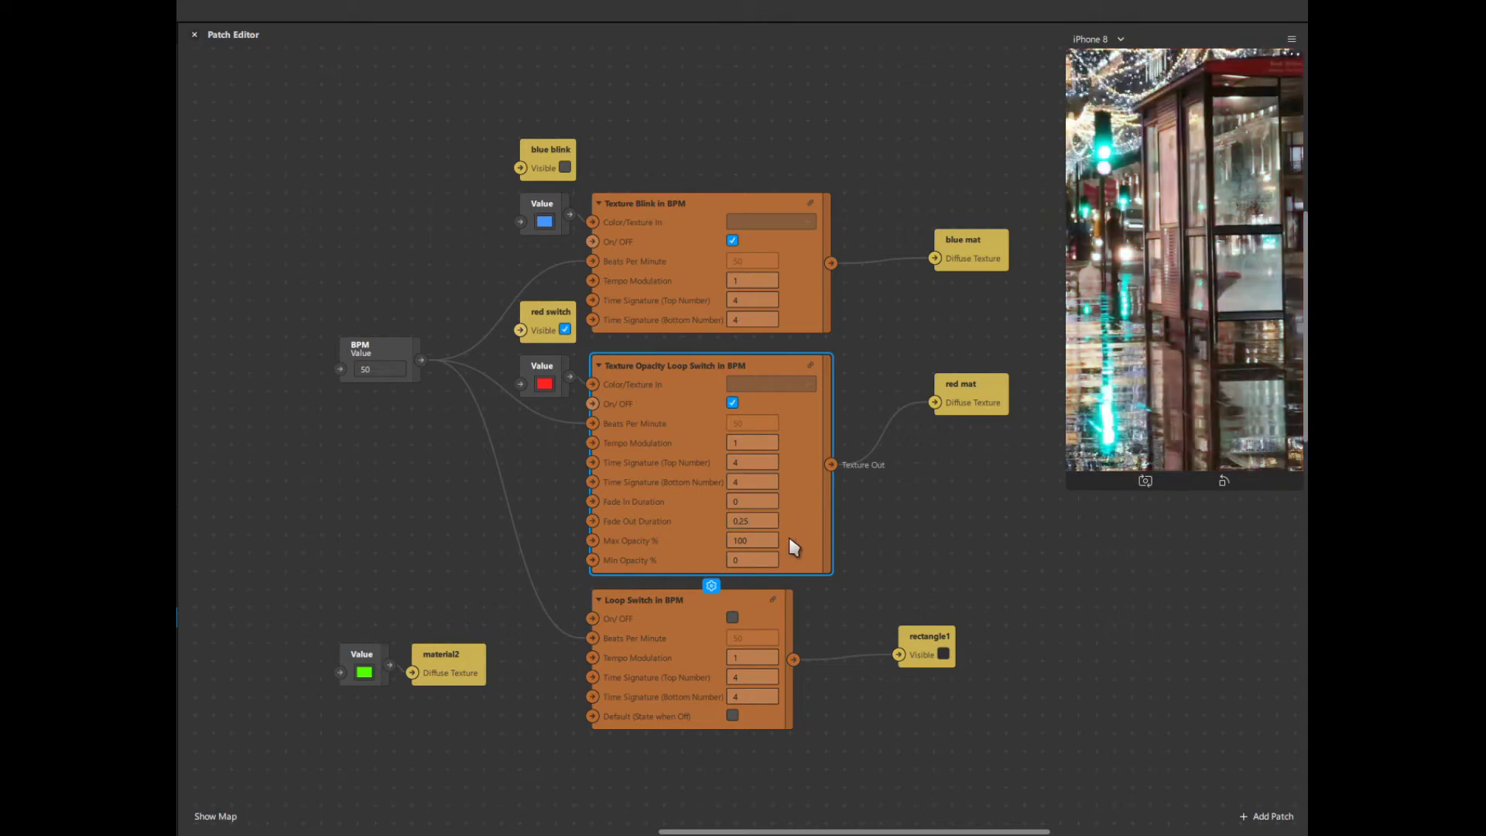
{"action": "left_click", "coordinate": [748, 500]}
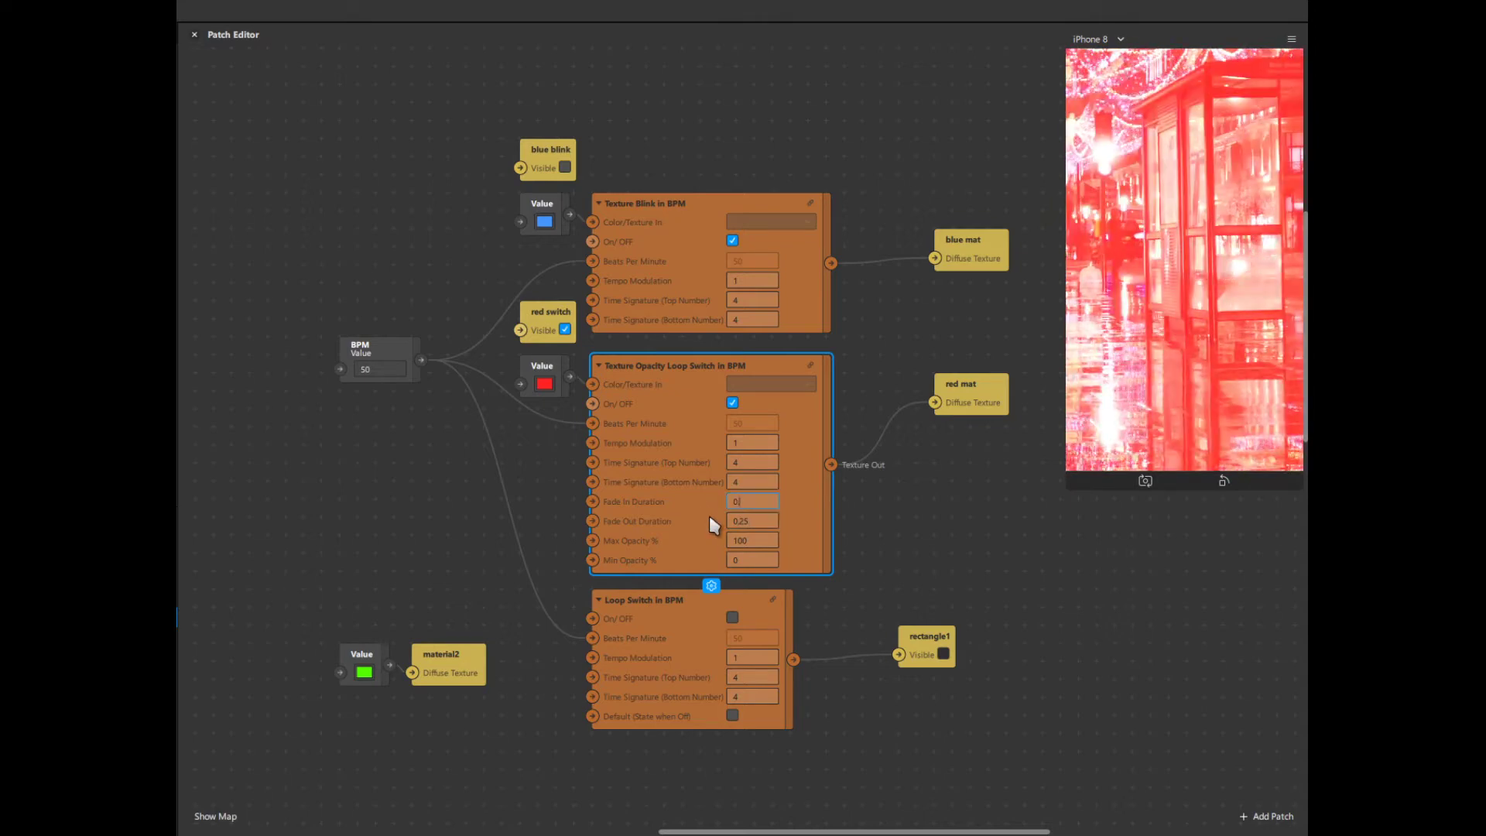
{"action": "type", "text": ".25"}
{"action": "key", "text": "Return"}
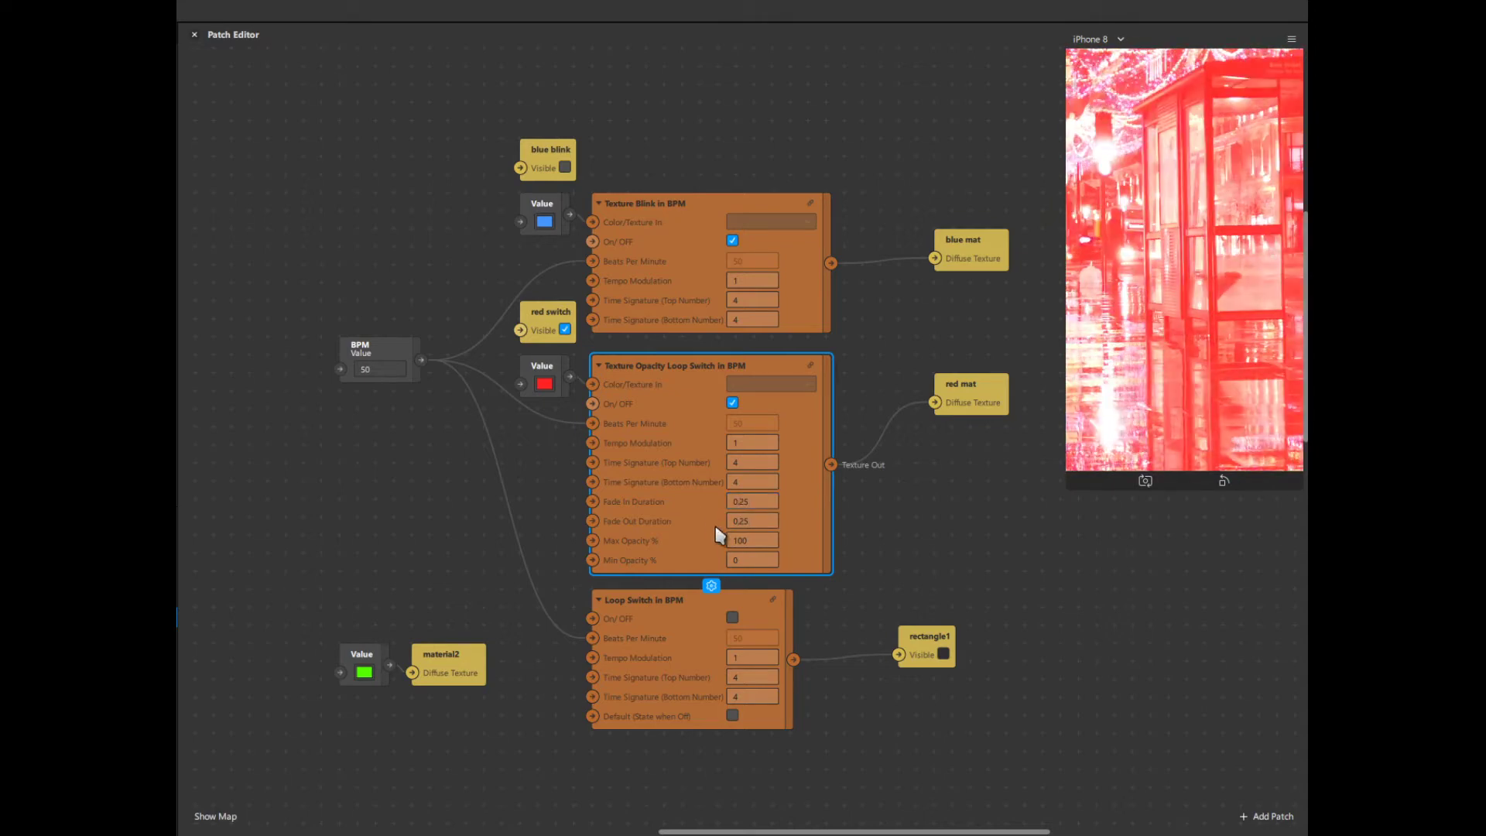
Step: Reset the Texture Opacity Loop Switch's Fade Out Duration and Fade In Duration to 0
{"action": "left_click", "coordinate": [759, 523]}
{"action": "type", "text": "0"}
{"action": "key", "text": "Return"}
{"action": "left_click", "coordinate": [756, 501]}
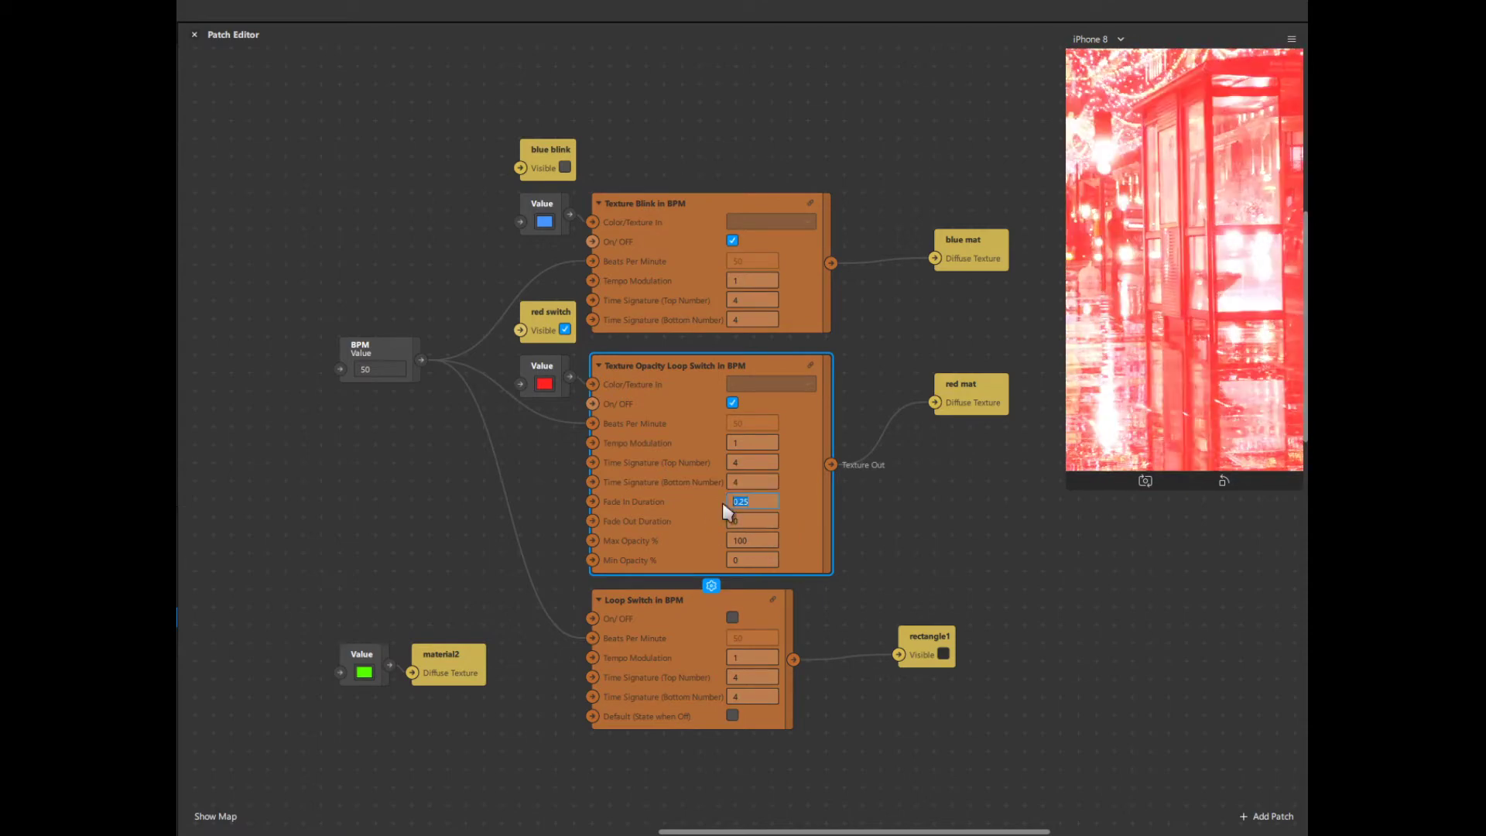
{"action": "type", "text": "0"}
{"action": "key", "text": "Return"}
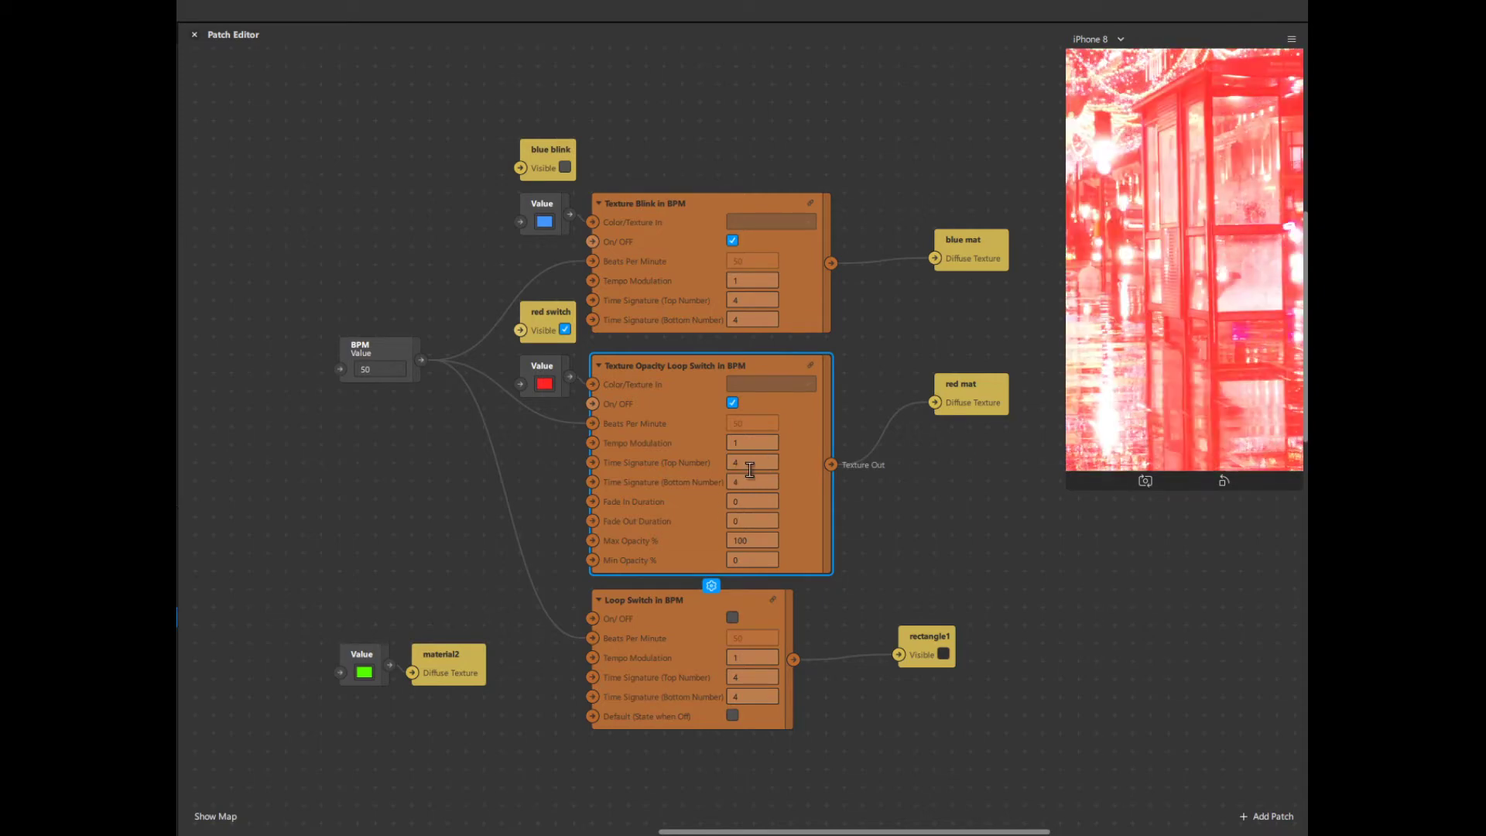
Step: Open the patch info of the Texture Opacity Loop Switch in BPM patch
{"action": "right_click", "coordinate": [767, 371]}
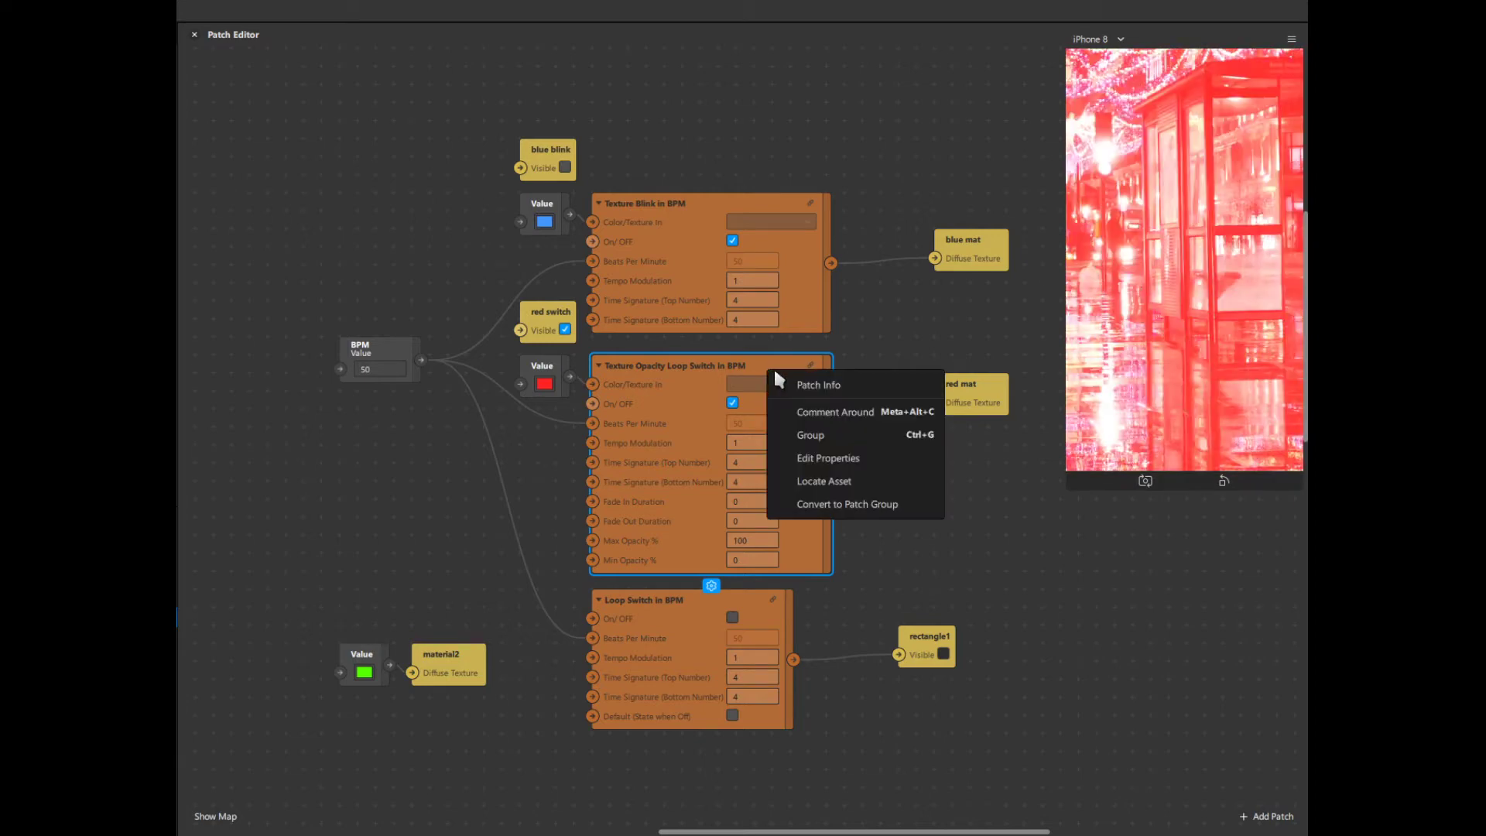
{"action": "left_click", "coordinate": [836, 390]}
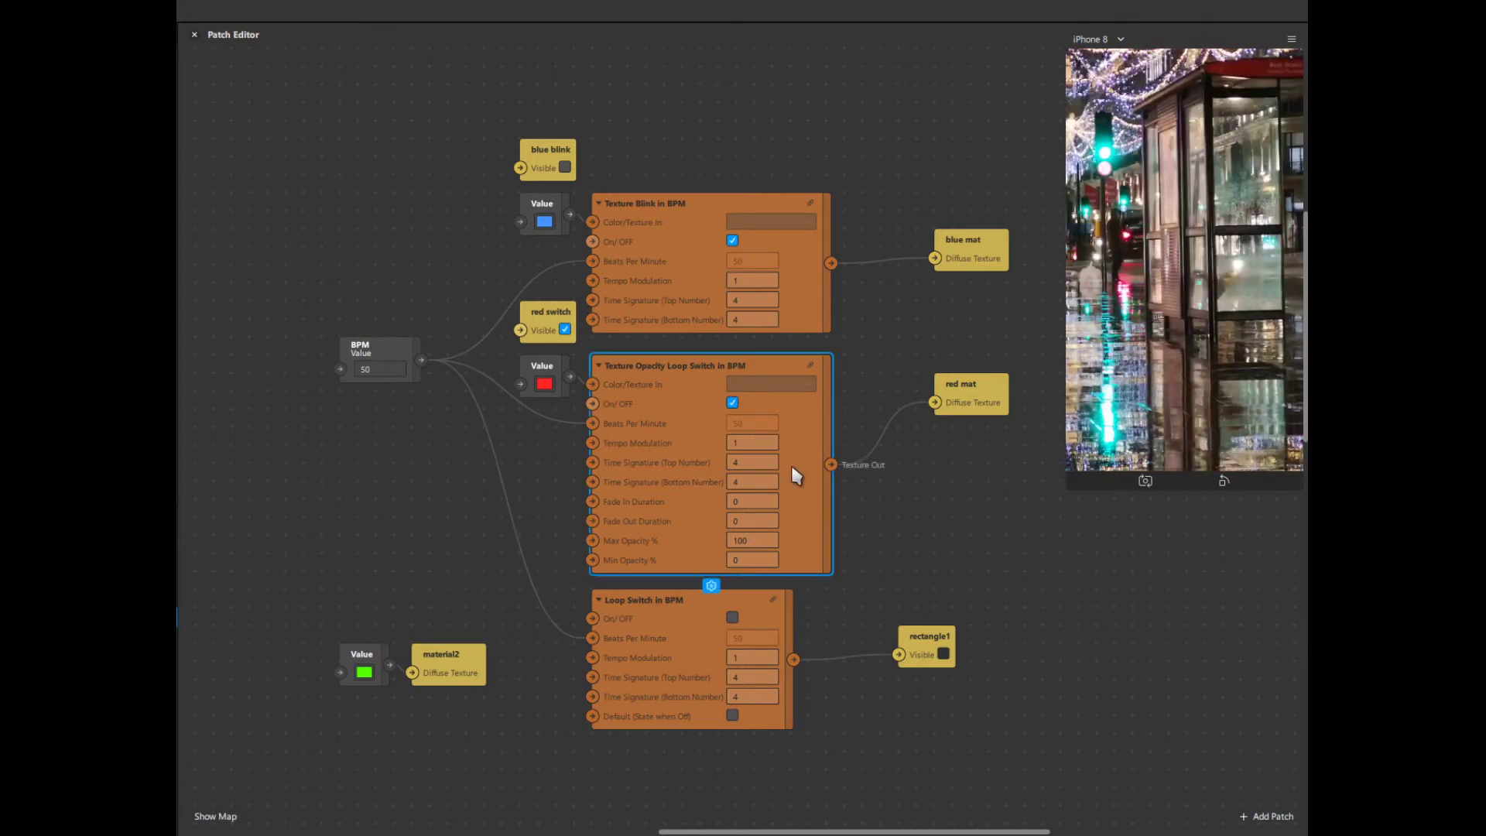
Step: Hide the red switch object and turn on the Loop Switch in BPM patch that drives rectangle1's visibility
{"action": "scroll", "coordinate": [788, 511], "scroll_direction": "down", "scroll_amount": 3}
{"action": "left_click", "coordinate": [663, 570]}
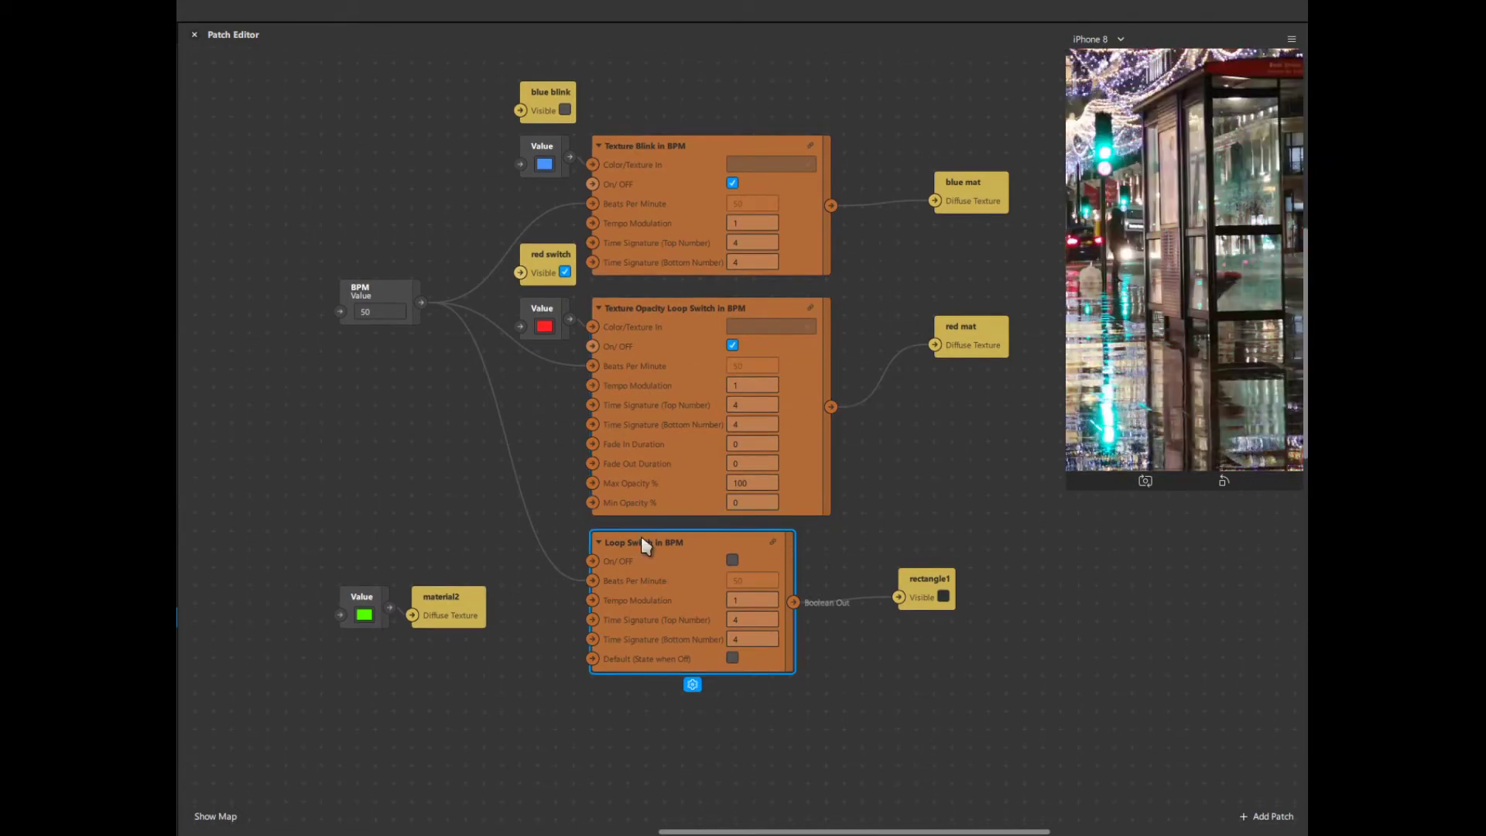
{"action": "scroll", "coordinate": [576, 258], "scroll_direction": "down", "scroll_amount": 3}
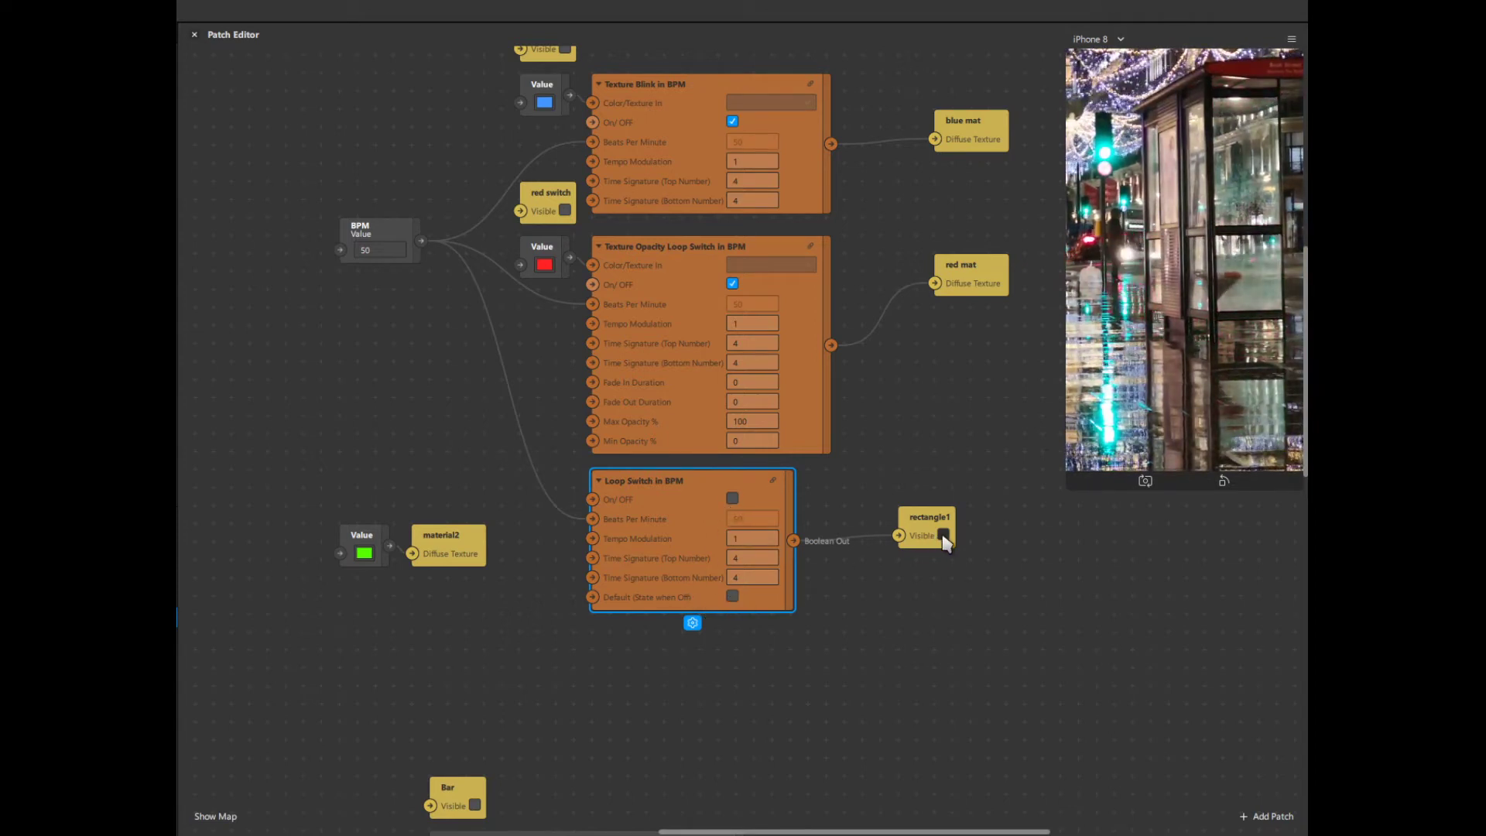
{"action": "left_click", "coordinate": [732, 498]}
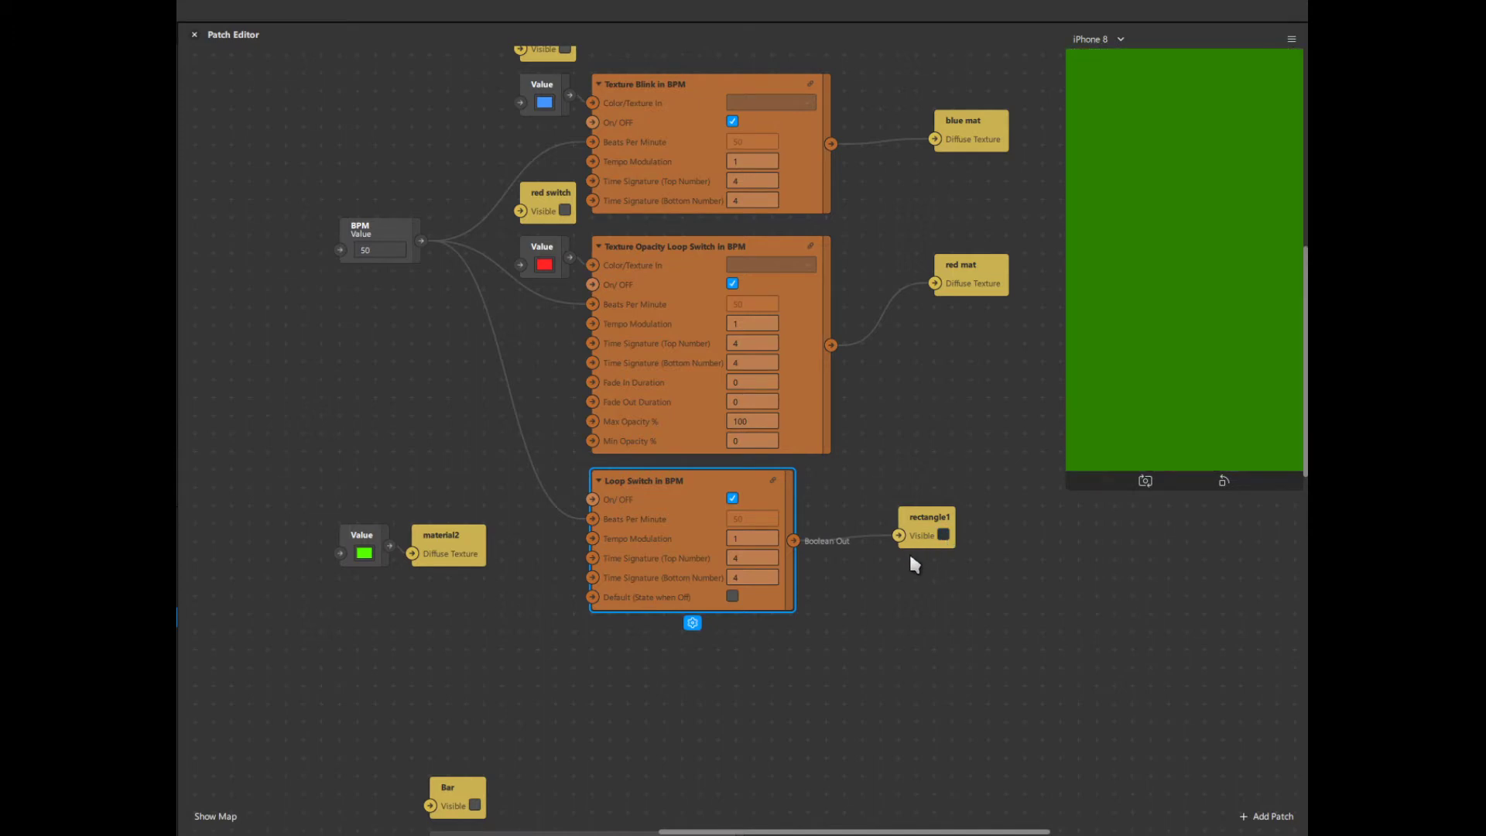
Step: Turn off the Loop Switch in BPM and try its Default (State when Off) option on and off, leaving it off
{"action": "left_click", "coordinate": [732, 499]}
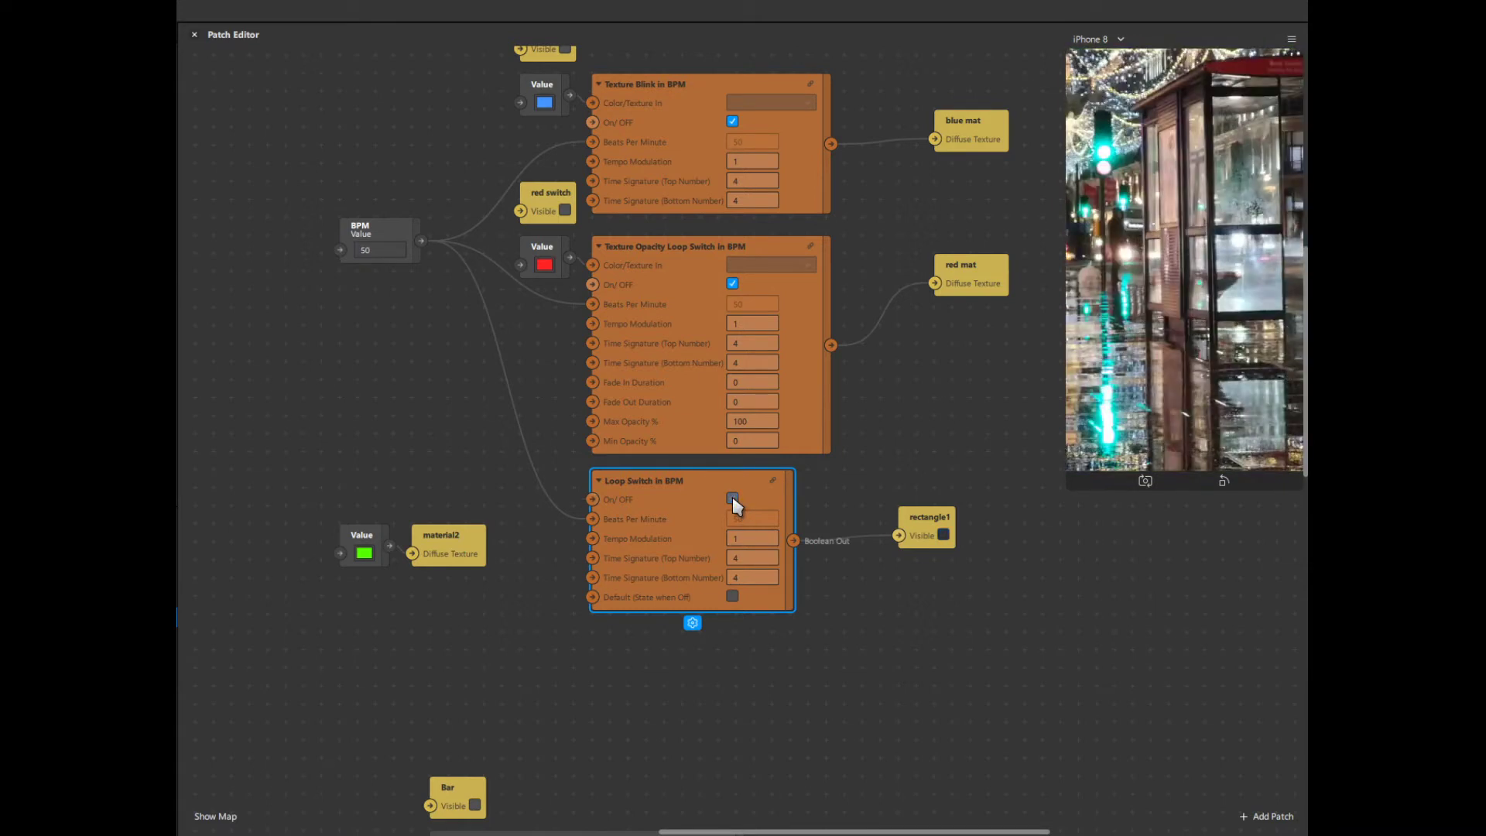
{"action": "left_click", "coordinate": [733, 597]}
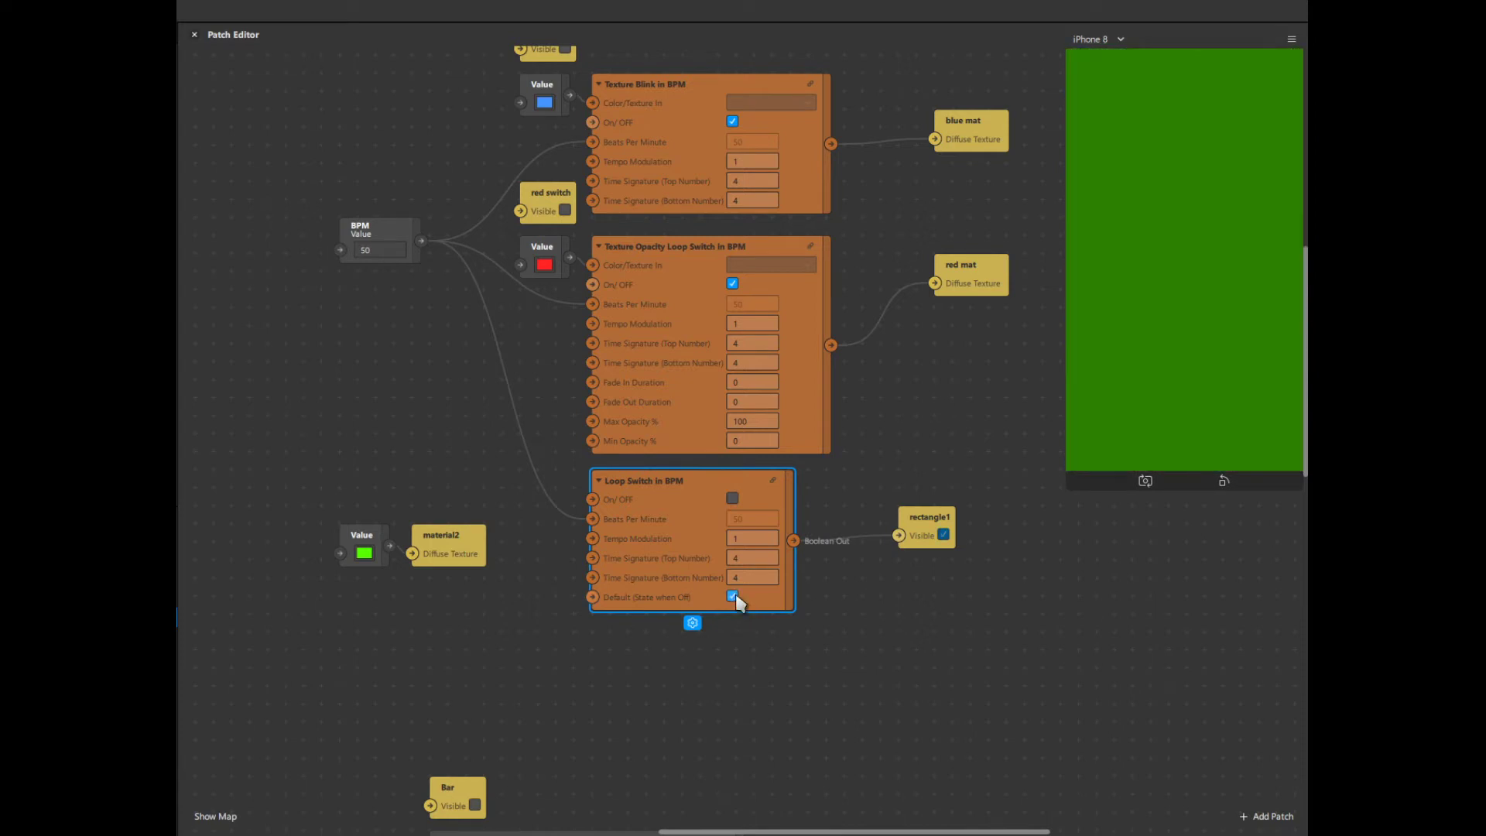
{"action": "left_click", "coordinate": [732, 499]}
{"action": "left_click", "coordinate": [733, 596]}
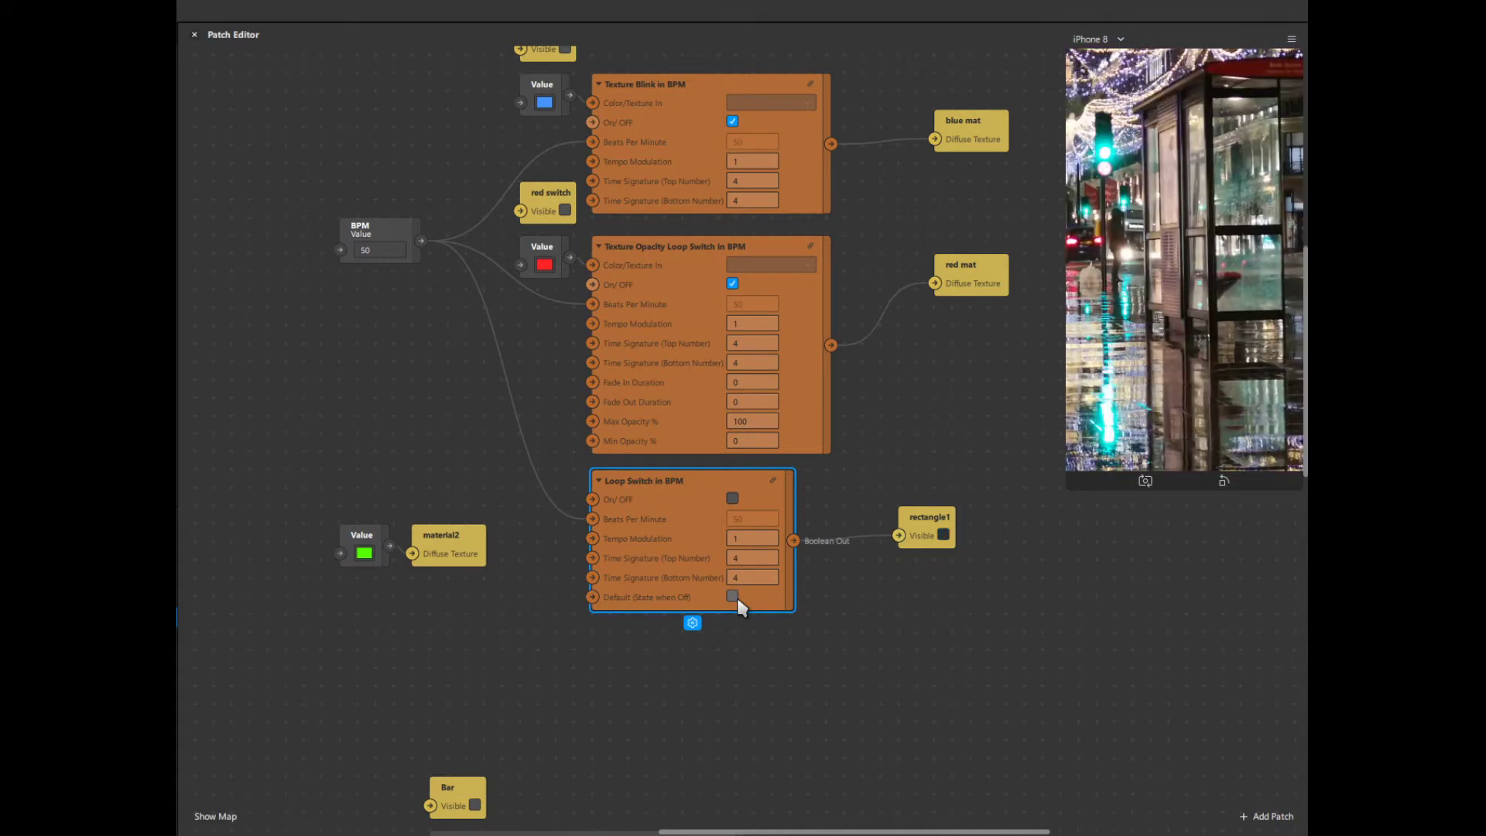
{"action": "left_click", "coordinate": [733, 596]}
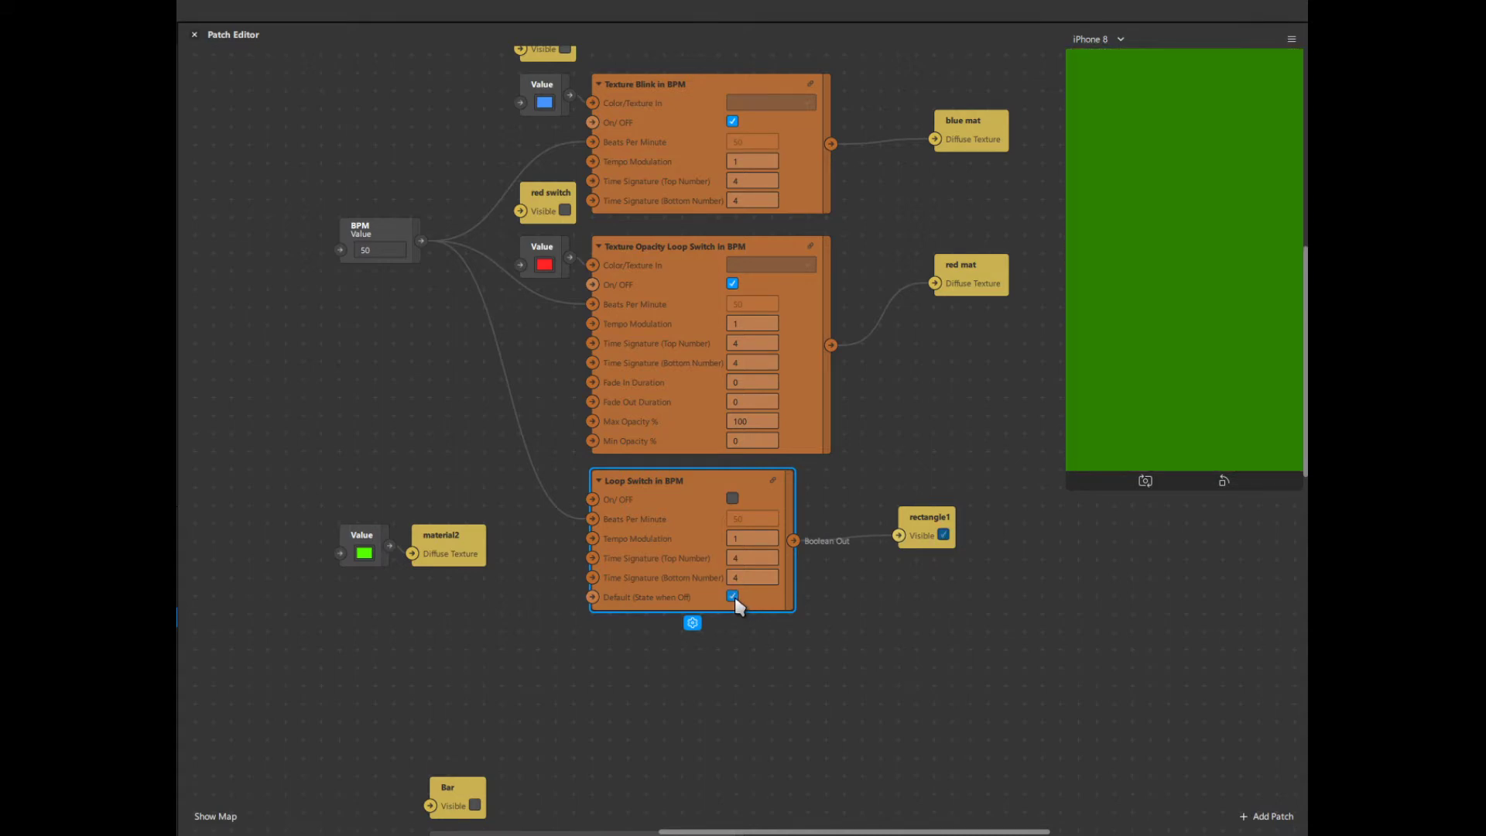
{"action": "left_click", "coordinate": [733, 597]}
{"action": "left_click", "coordinate": [732, 499]}
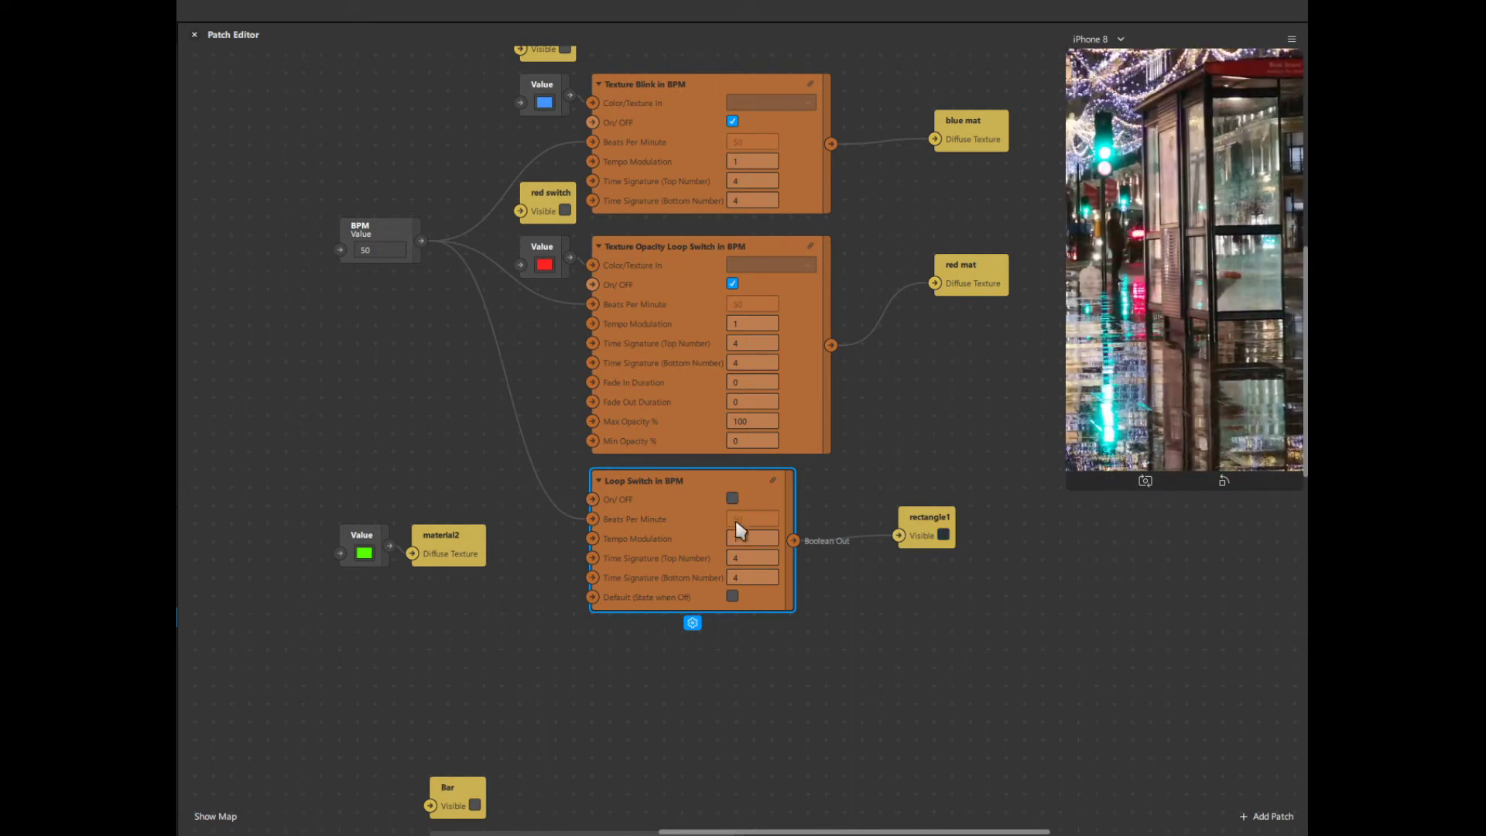
Step: Make the Bar visible and turn on the Loop Vec 3 Transition in BPM that drives its 2D Position
{"action": "scroll", "coordinate": [735, 520], "scroll_direction": "down", "scroll_amount": 10}
{"action": "scroll", "coordinate": [539, 504], "scroll_direction": "down", "scroll_amount": 1}
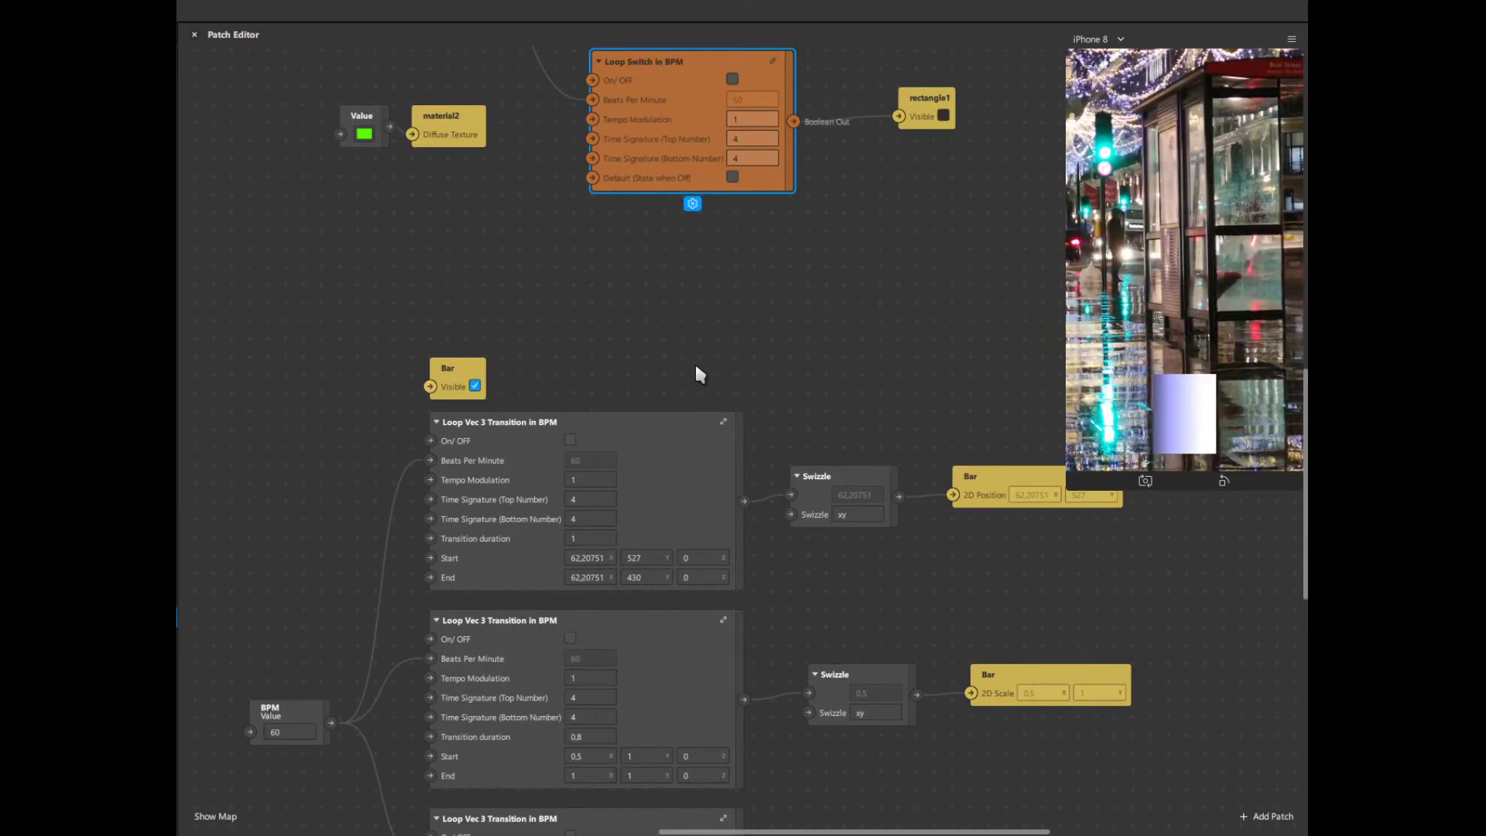
{"action": "scroll", "coordinate": [697, 374], "scroll_direction": "down", "scroll_amount": 2}
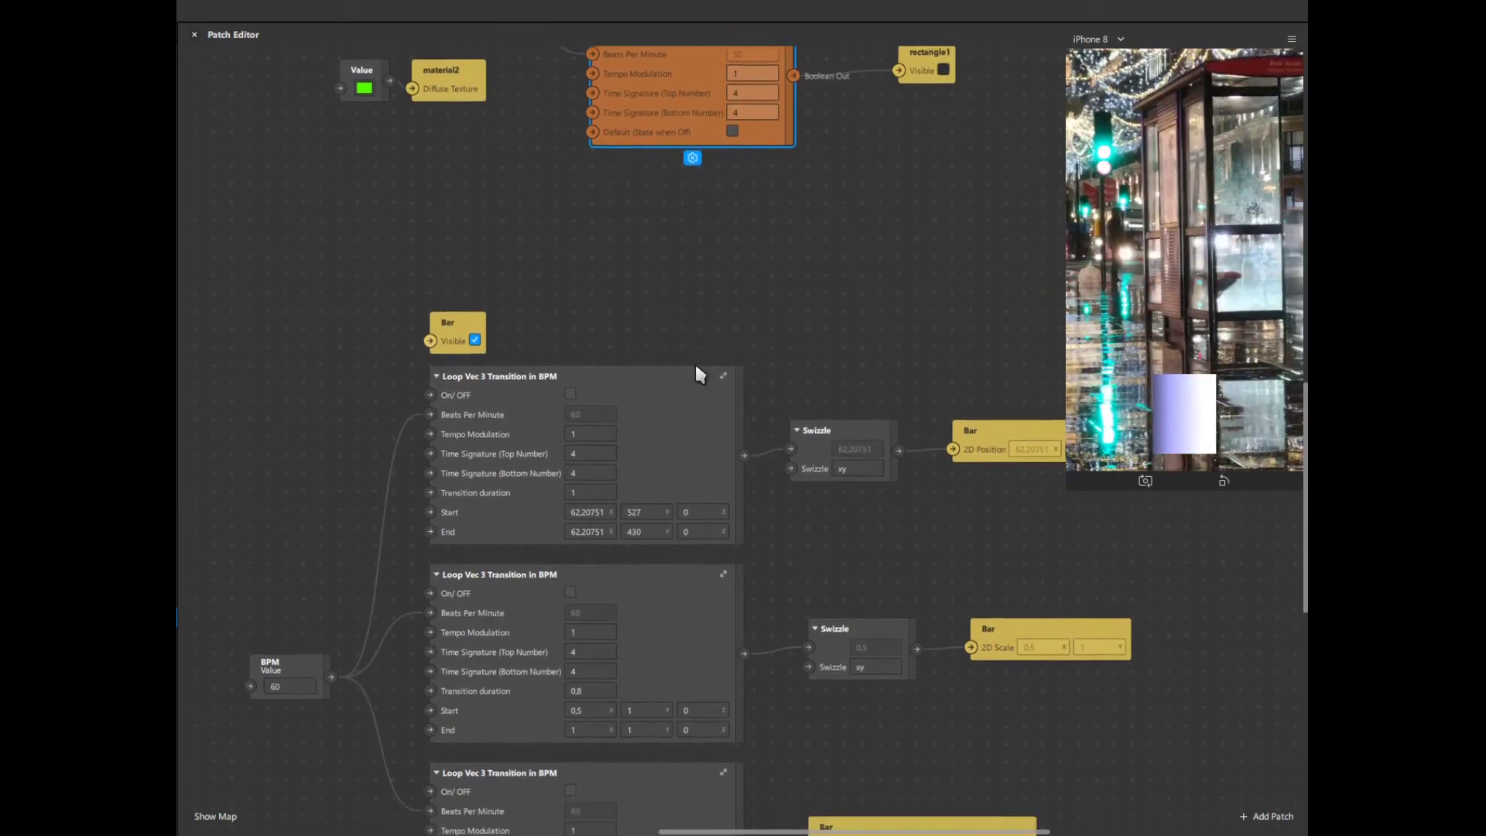
{"action": "scroll", "coordinate": [619, 368], "scroll_direction": "down", "scroll_amount": 2}
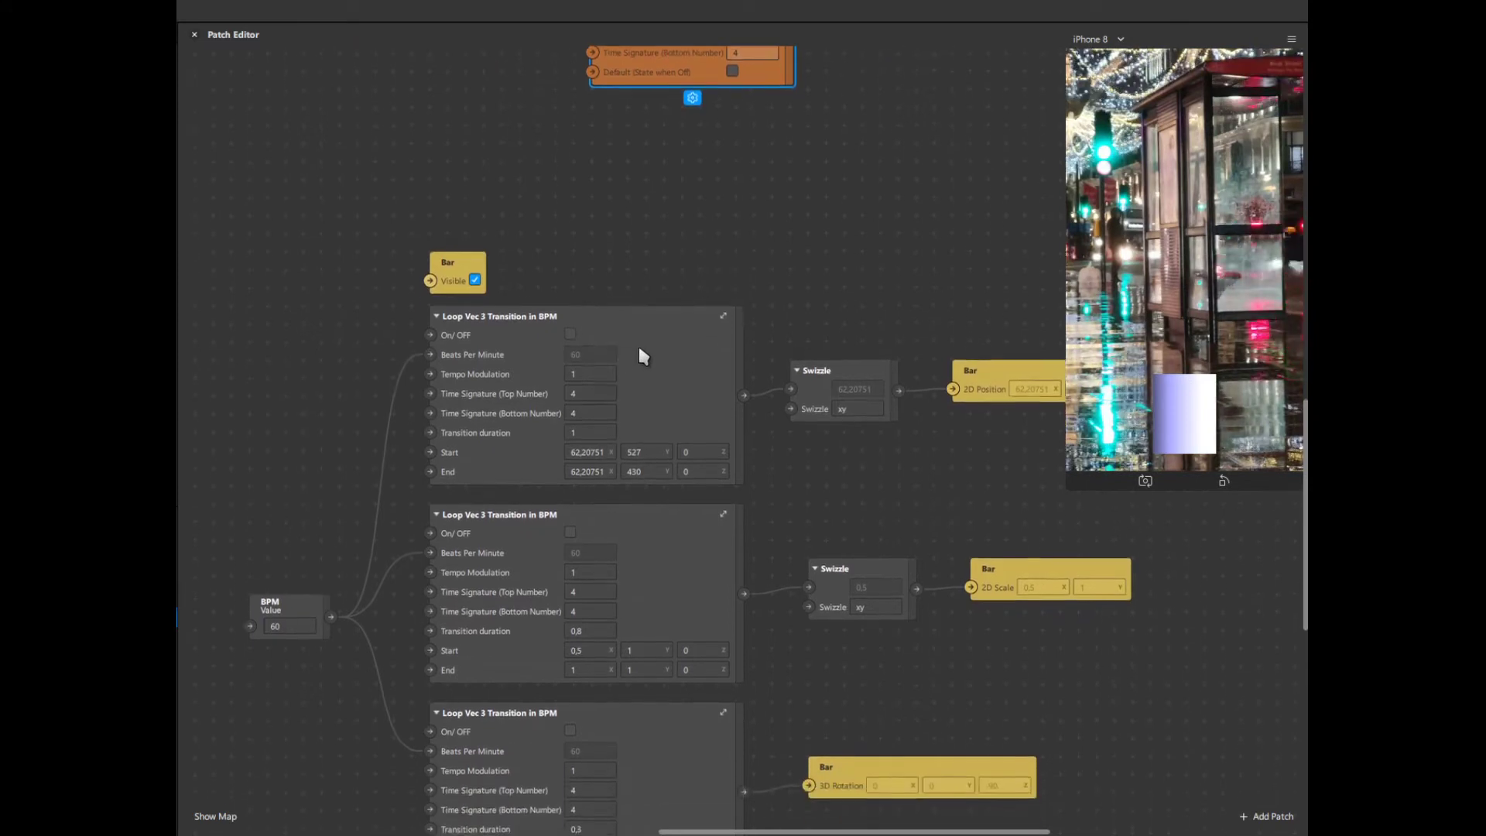
{"action": "scroll", "coordinate": [492, 280], "scroll_direction": "down", "scroll_amount": 1}
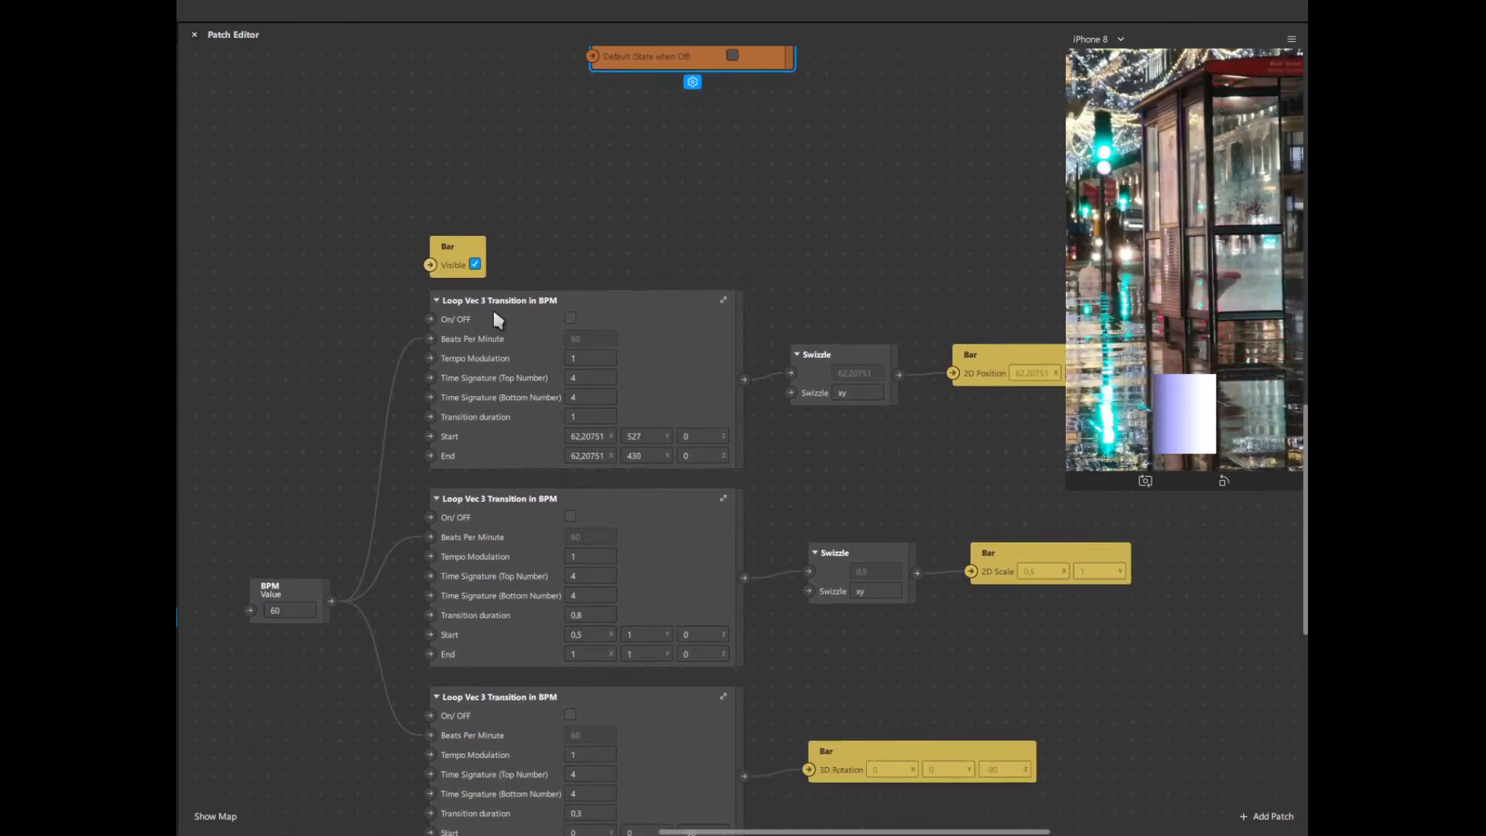
{"action": "left_click", "coordinate": [494, 309]}
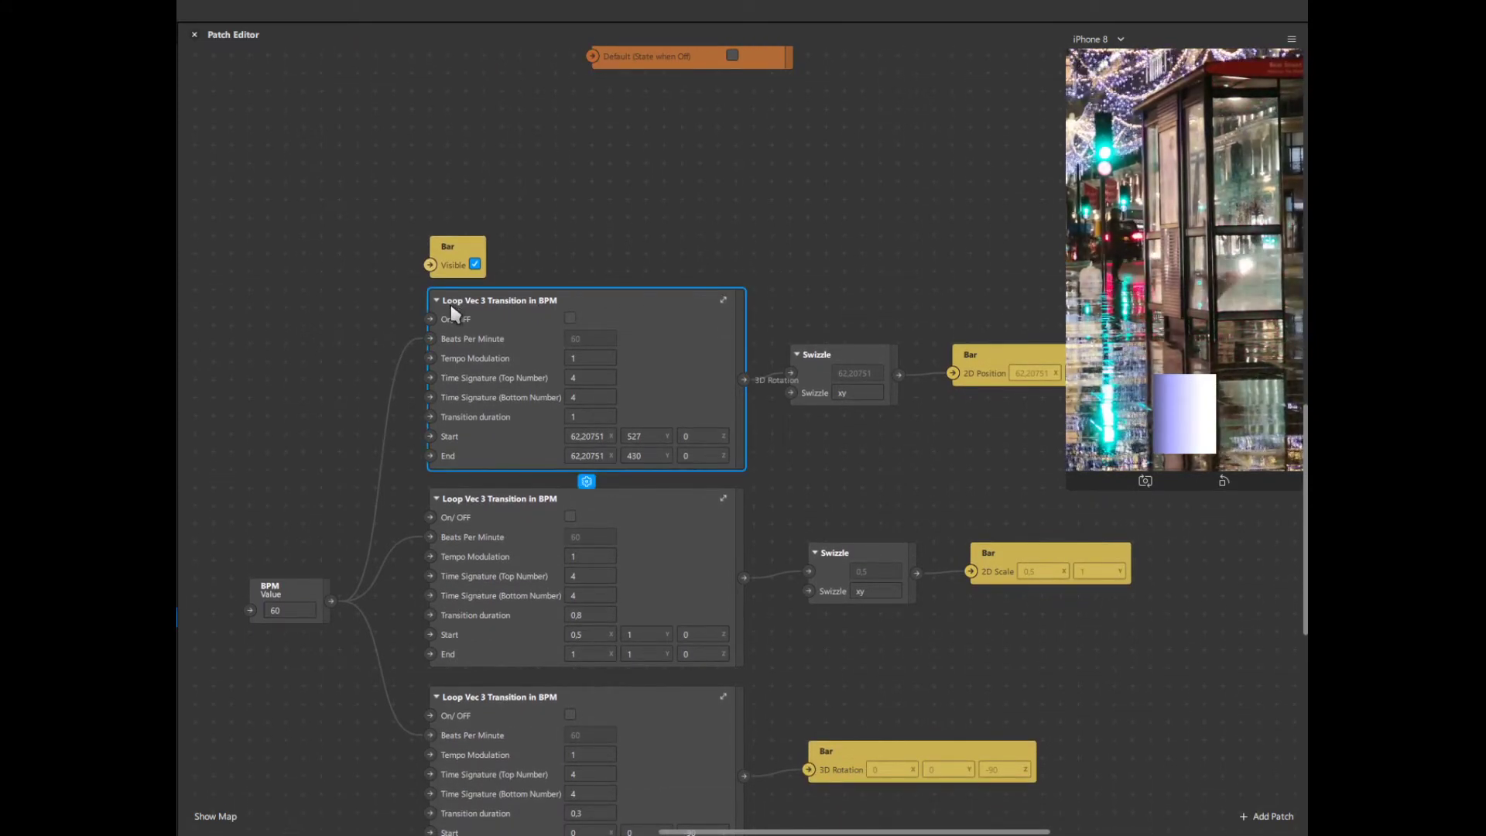
{"action": "left_click", "coordinate": [569, 319]}
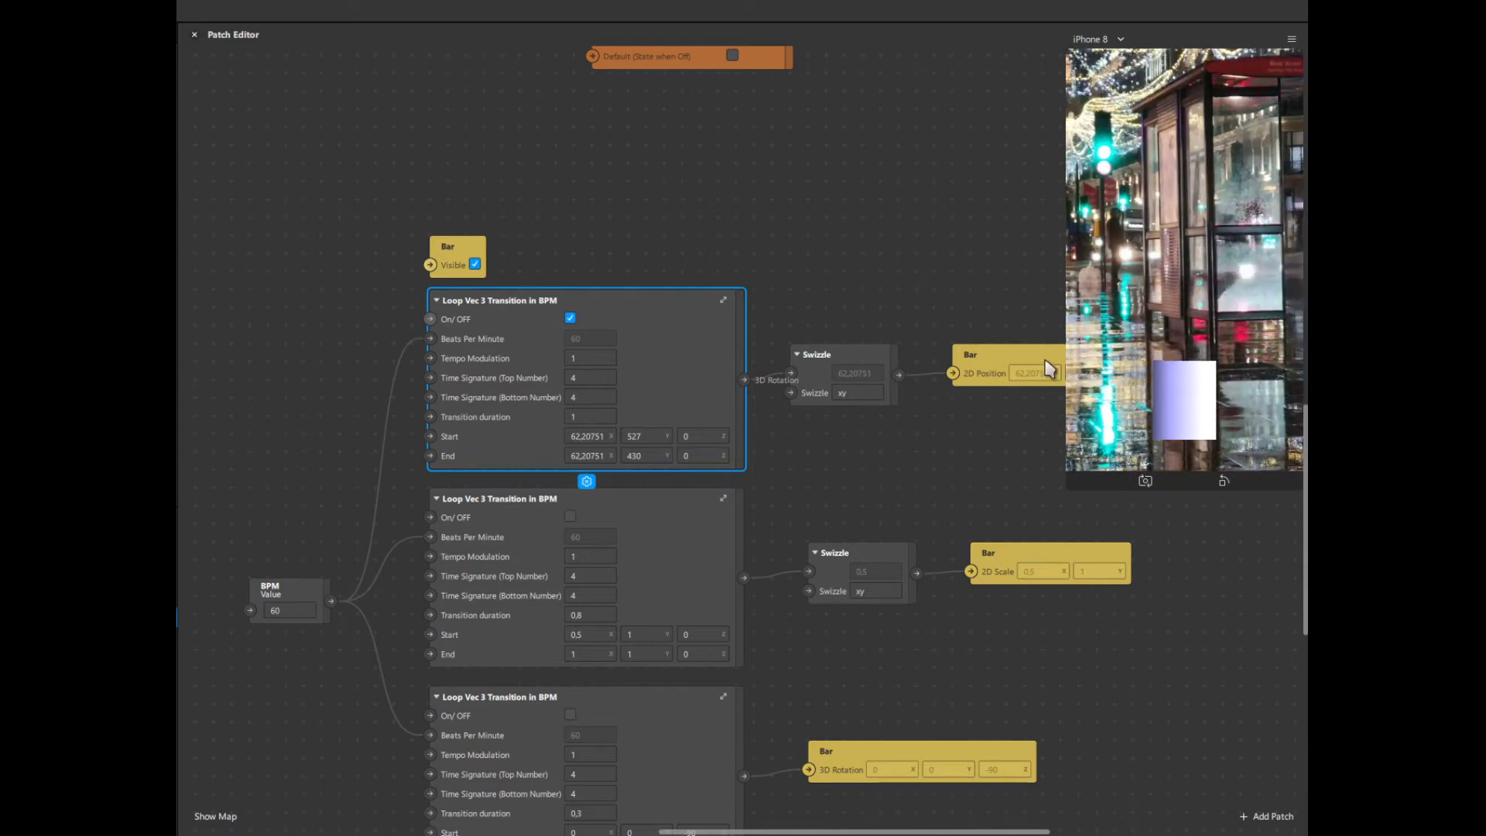
Step: Examine how the first transition's output passes through the Swizzle patch to the Bar's 2D Position
{"action": "left_click", "coordinate": [866, 360]}
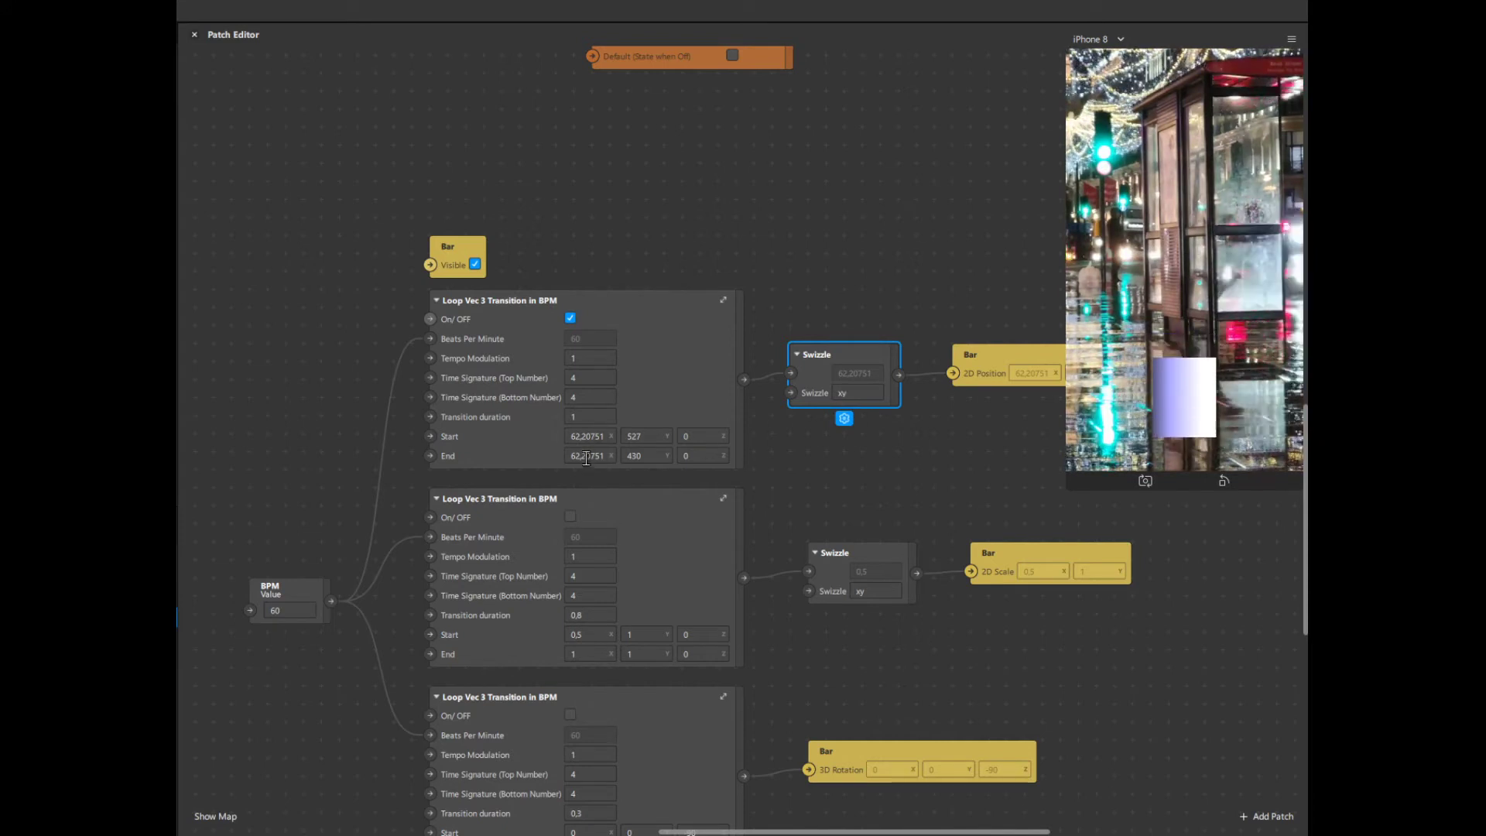
{"action": "left_click", "coordinate": [985, 379]}
{"action": "left_click_drag", "start_coordinate": [820, 828], "coordinate": [849, 828]}
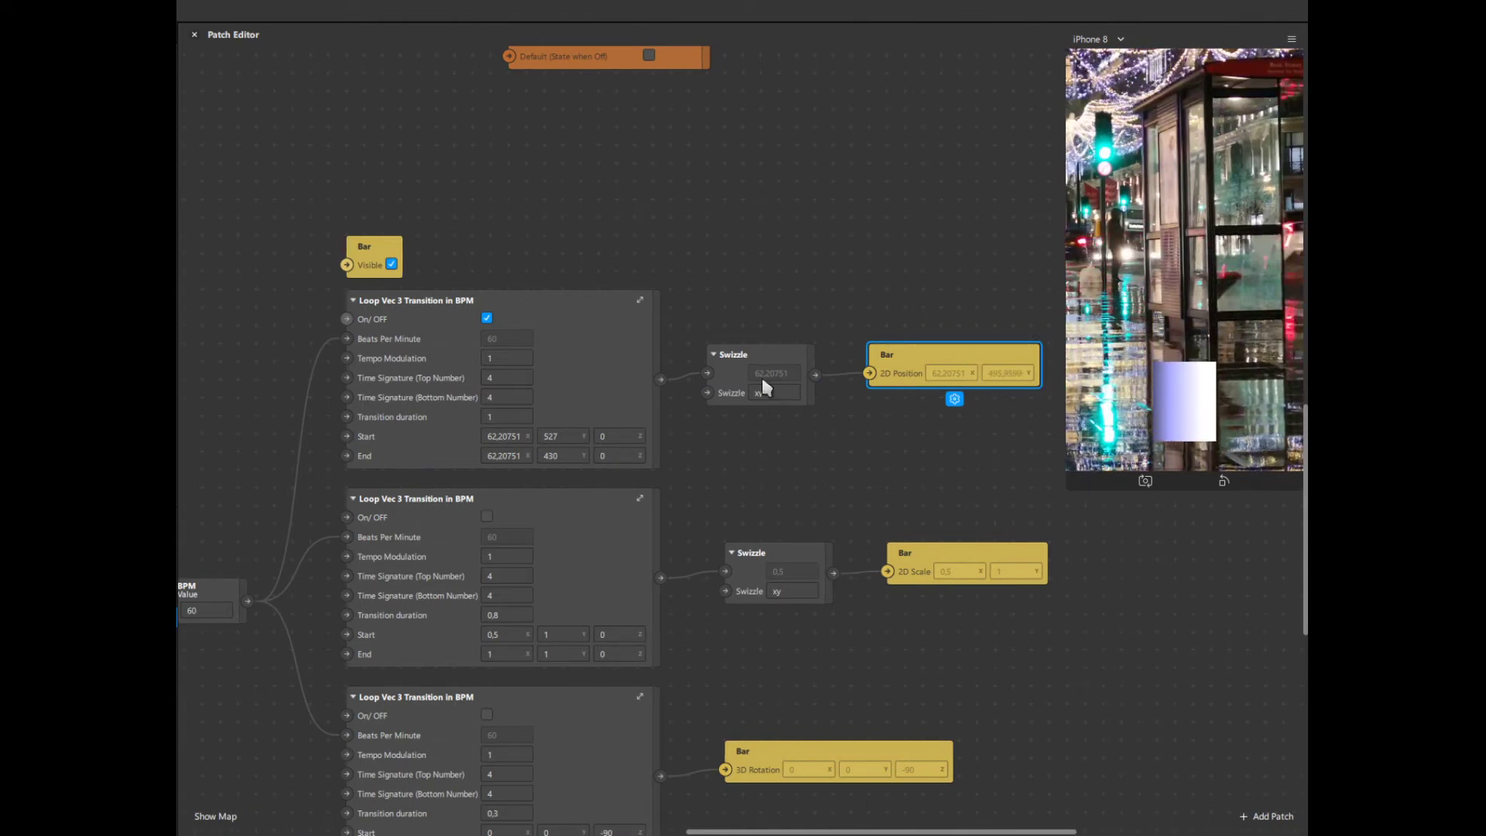
{"action": "left_click", "coordinate": [593, 414]}
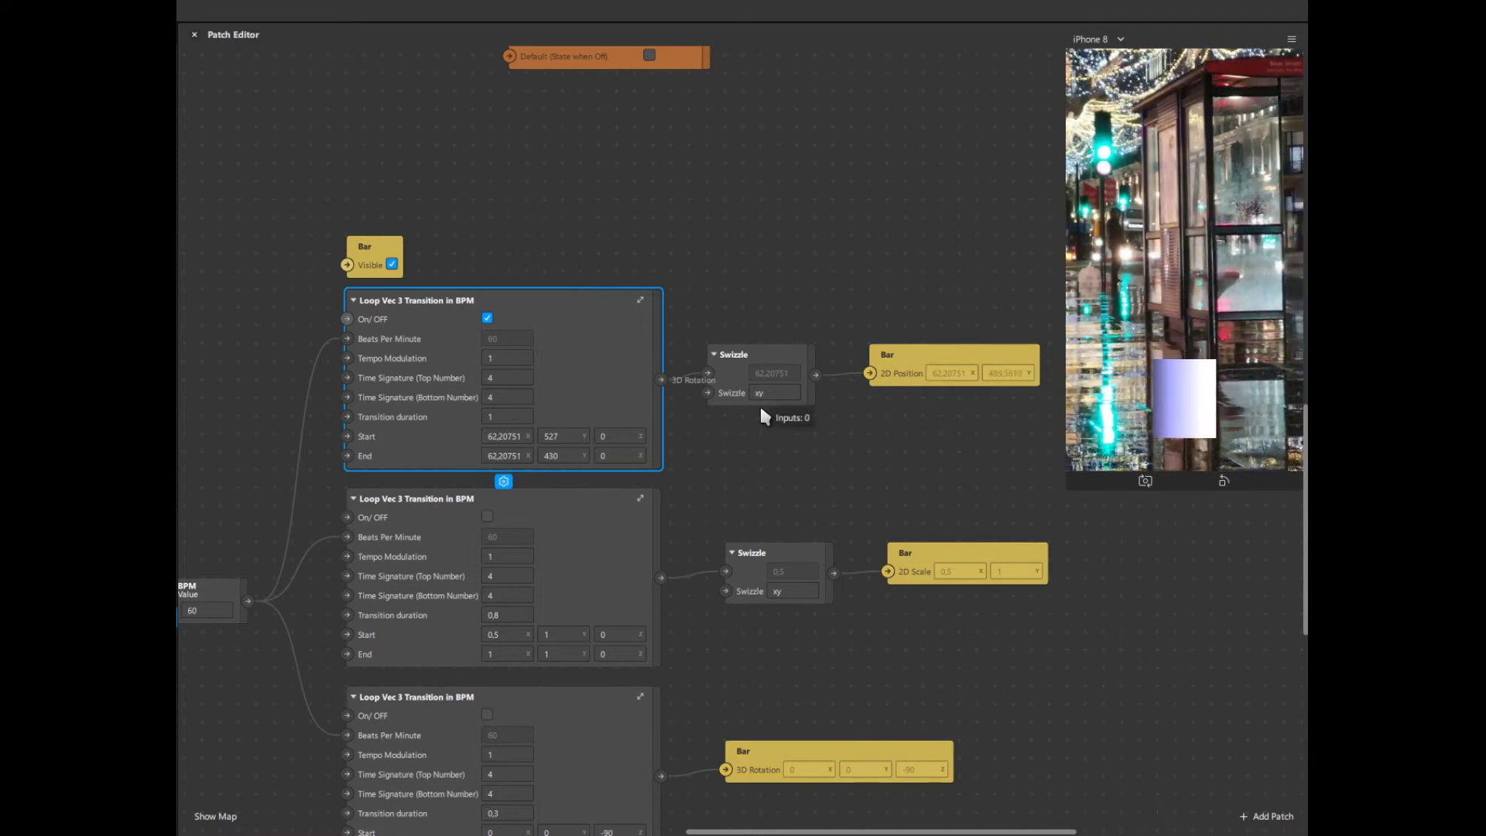
{"action": "left_click", "coordinate": [628, 500]}
{"action": "scroll", "coordinate": [762, 395], "scroll_direction": "down", "scroll_amount": 1}
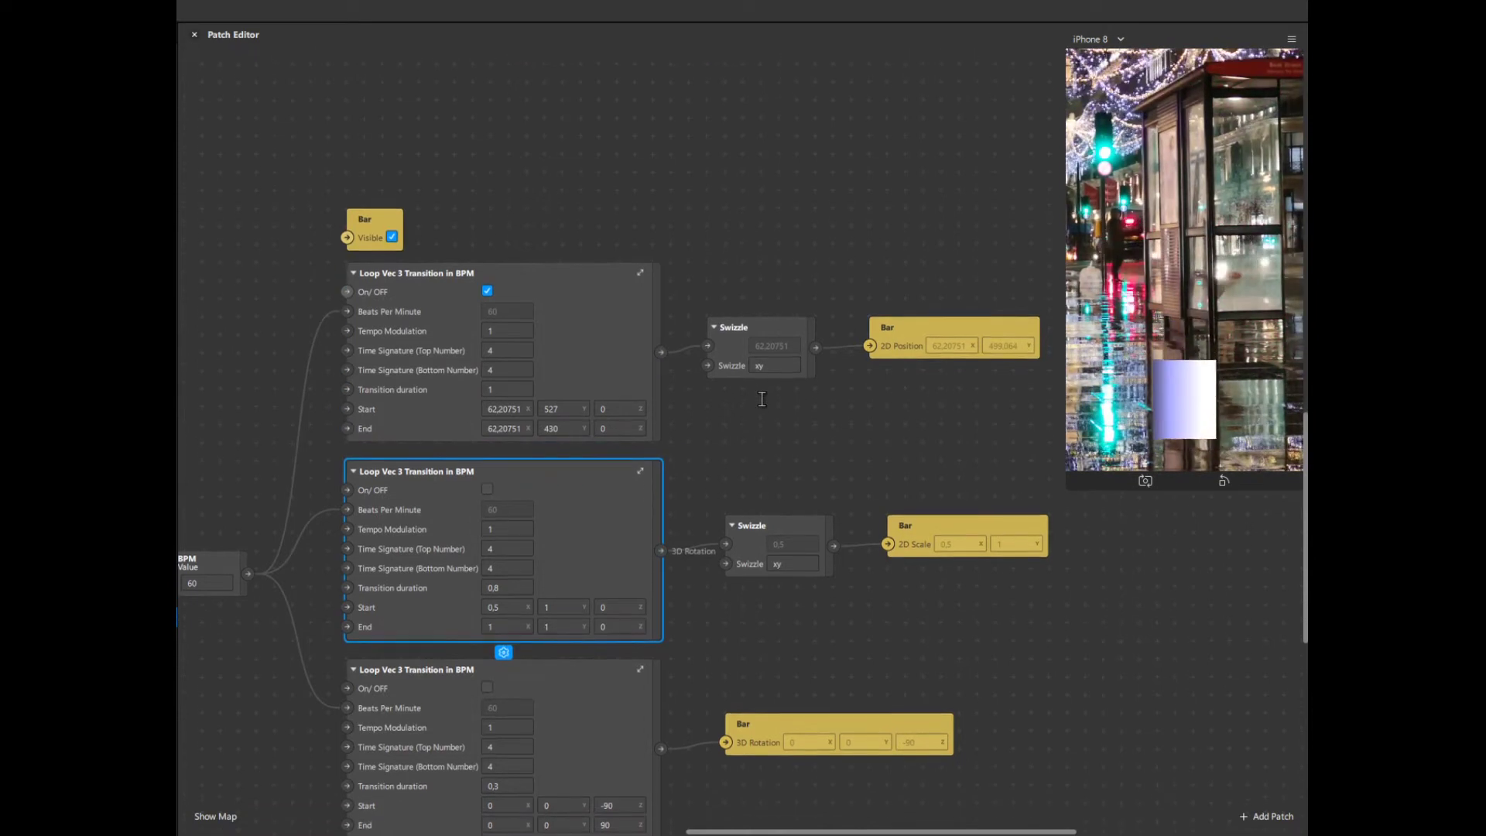
{"action": "left_click", "coordinate": [641, 383]}
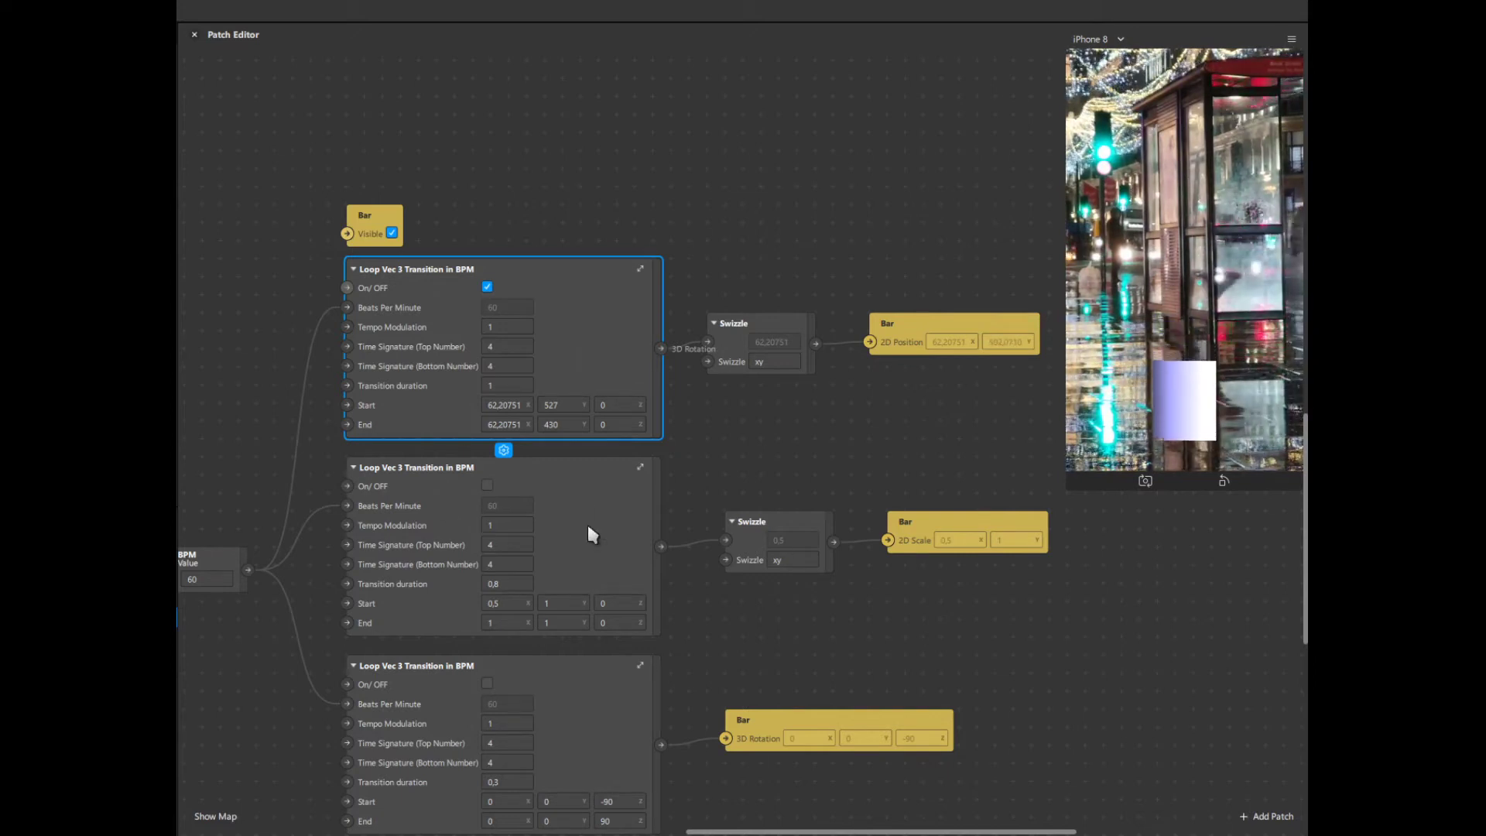
Step: Turn on the two Loop Vec 3 Transition in BPM patches that drive the Bar's 2D Scale and 3D Rotation
{"action": "left_click", "coordinate": [486, 484]}
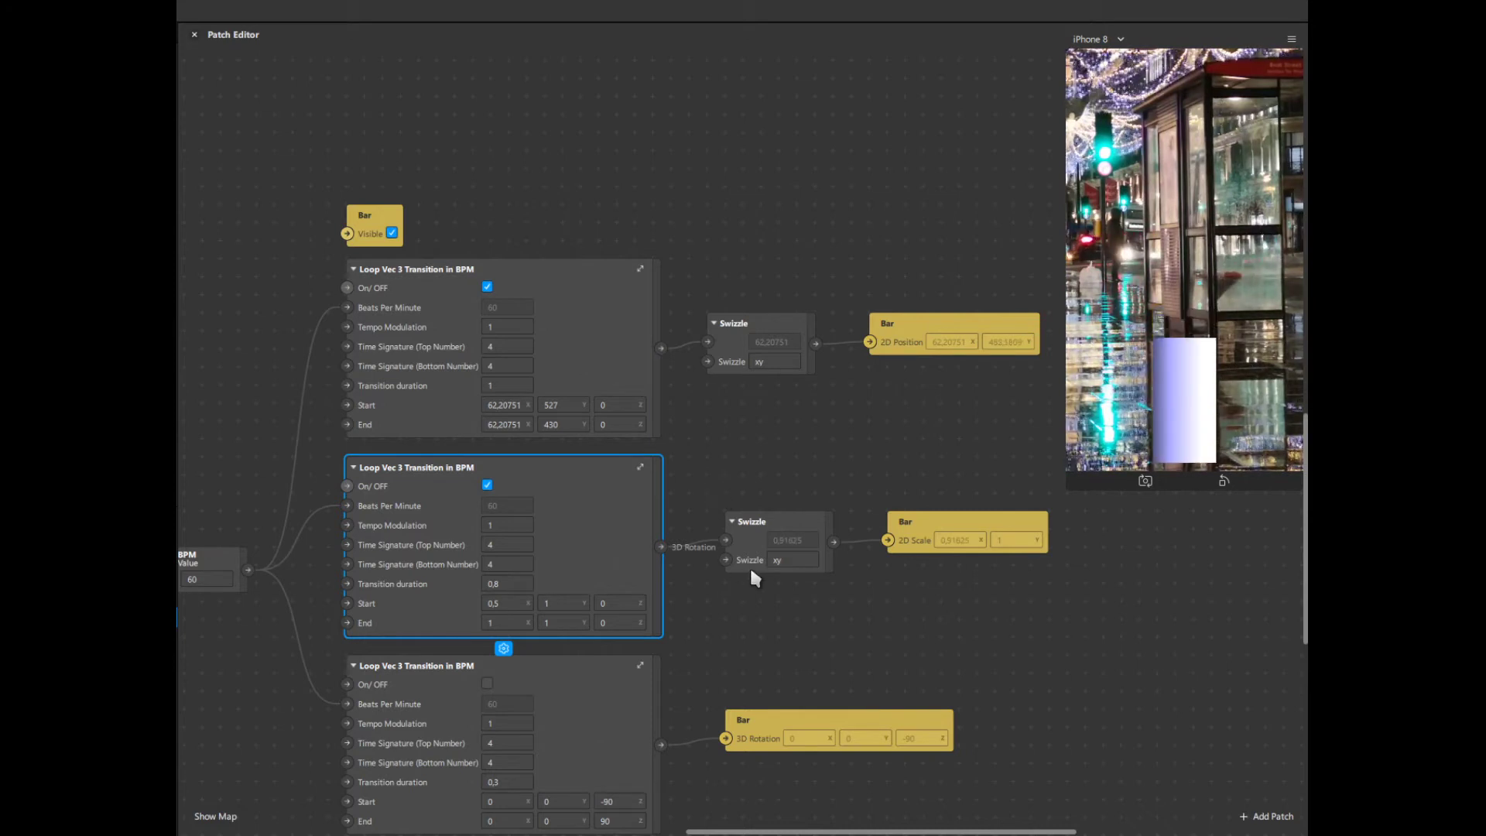
{"action": "scroll", "coordinate": [722, 582], "scroll_direction": "down", "scroll_amount": 2}
{"action": "scroll", "coordinate": [722, 589], "scroll_direction": "down", "scroll_amount": 1}
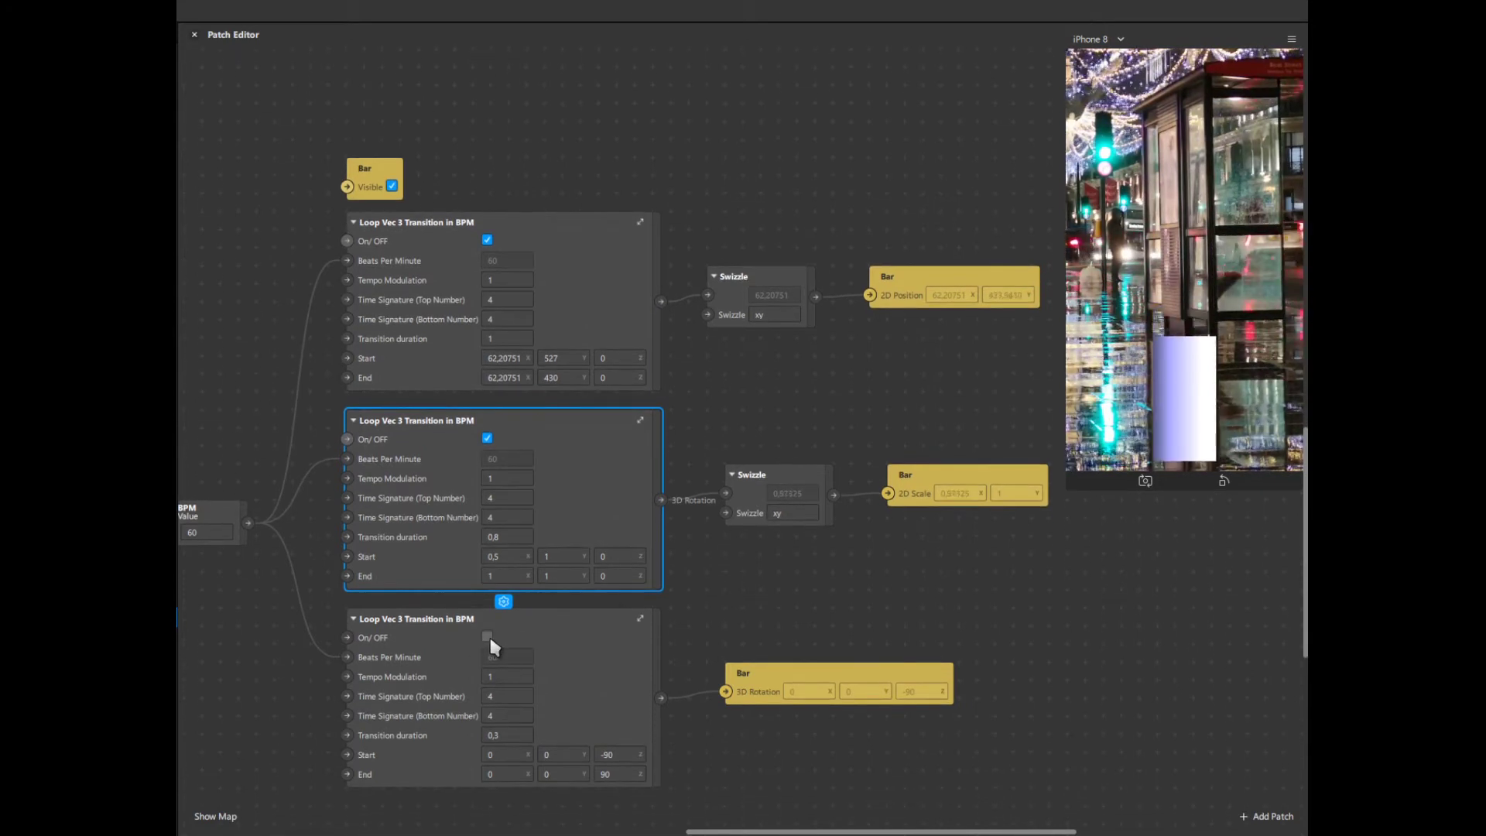
{"action": "left_click", "coordinate": [488, 637]}
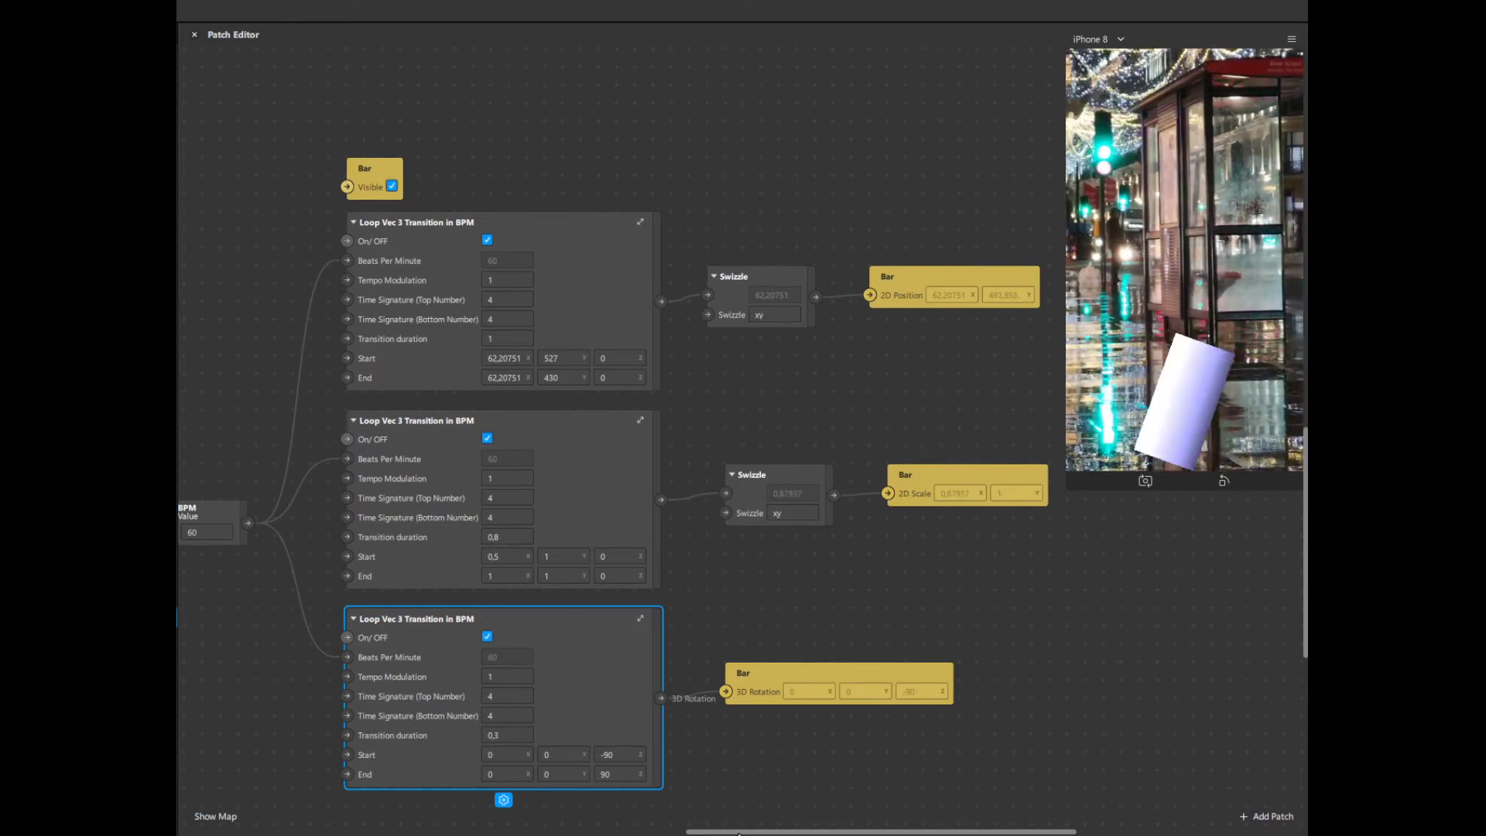
Step: Set the BPM value feeding the three Loop Vec 3 Transition patches to 100
{"action": "left_click_drag", "start_coordinate": [738, 832], "coordinate": [700, 831]}
{"action": "left_click", "coordinate": [317, 533]}
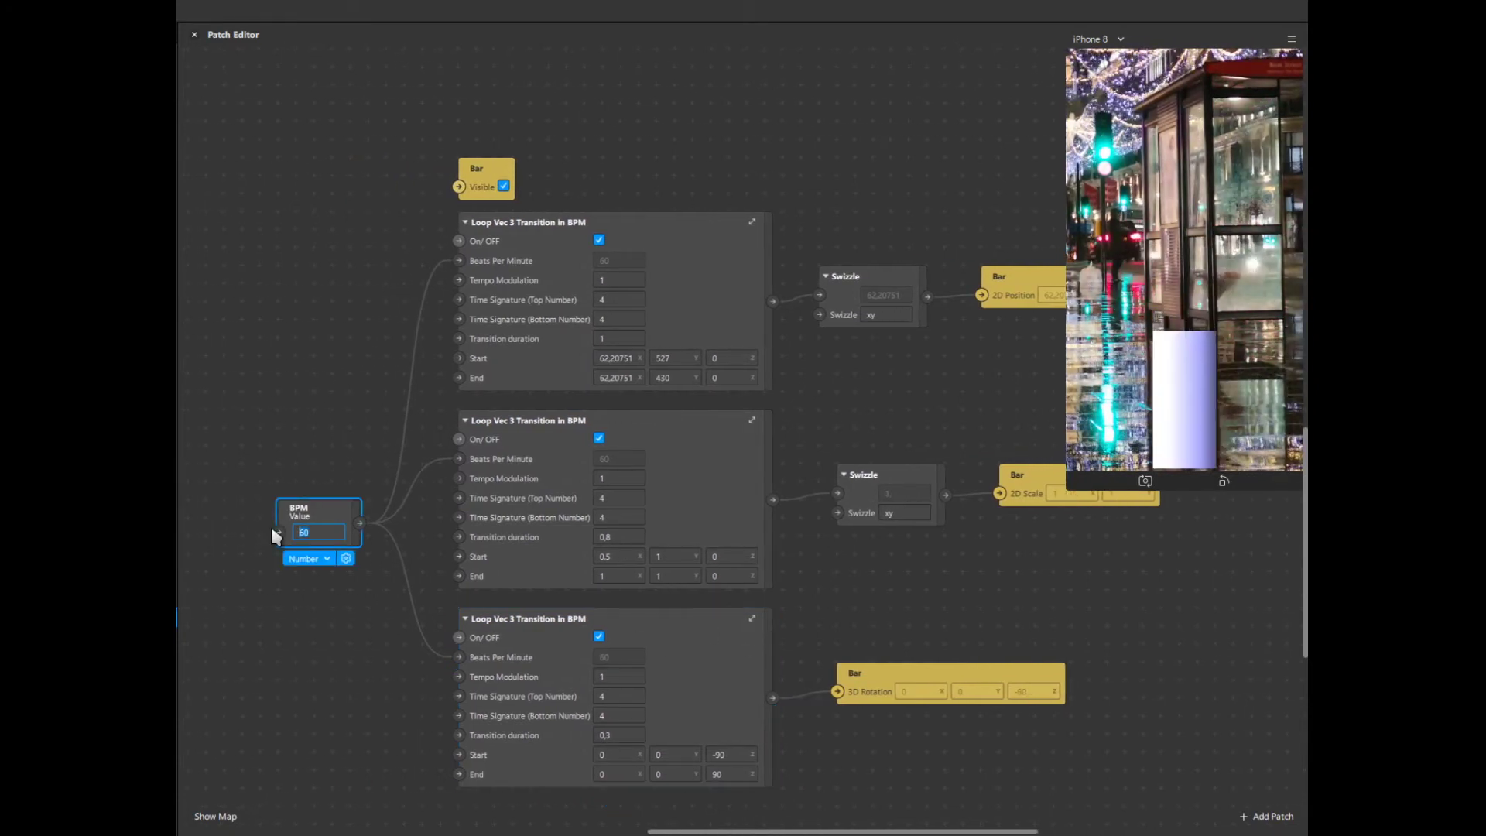
{"action": "type", "text": "100"}
{"action": "key", "text": "Return"}
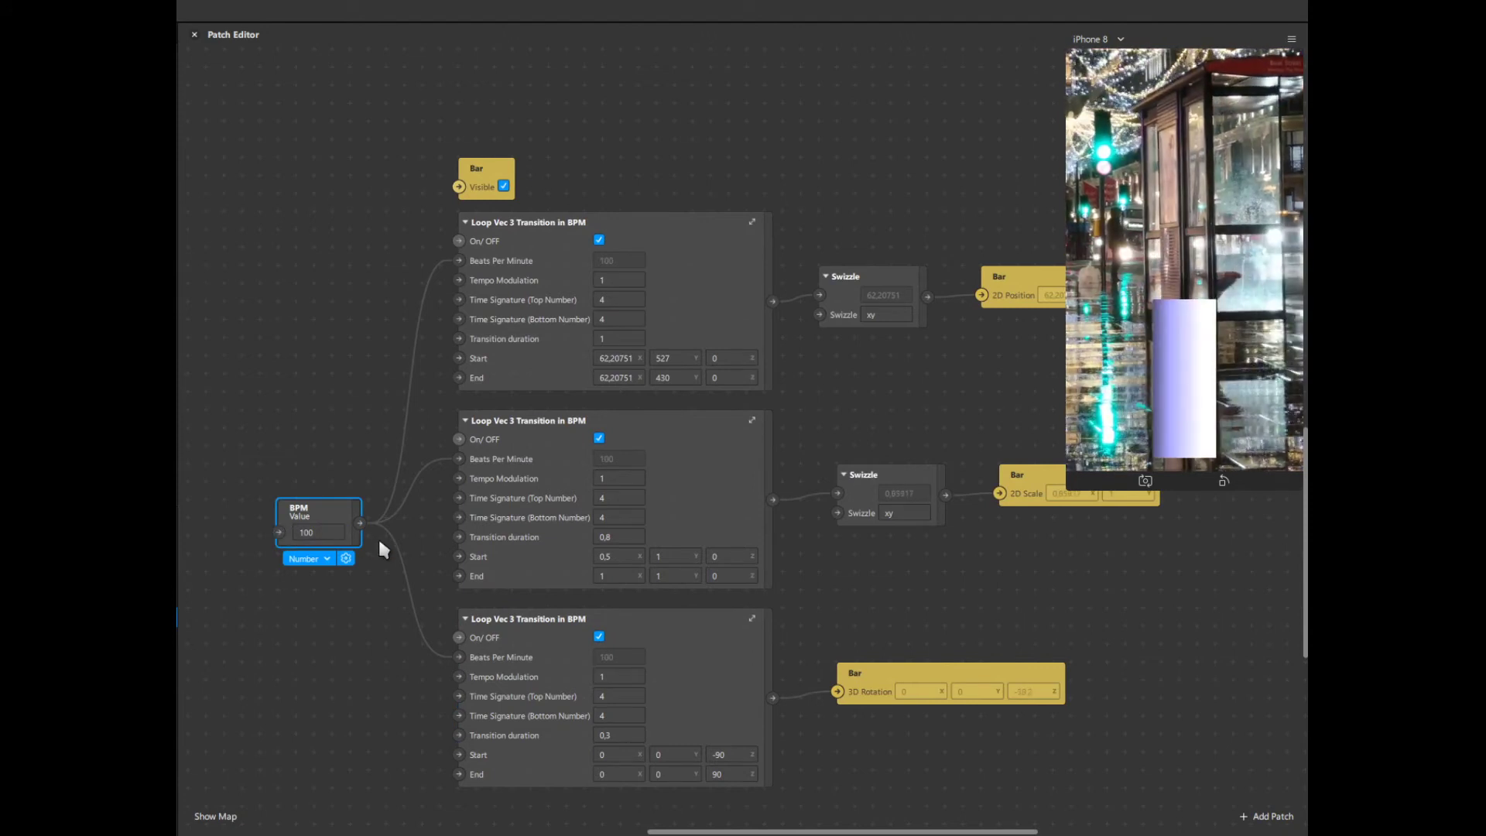
Step: Hide the Bar object and return to the Loop Switch in BPM patch
{"action": "scroll", "coordinate": [549, 236], "scroll_direction": "up", "scroll_amount": 2}
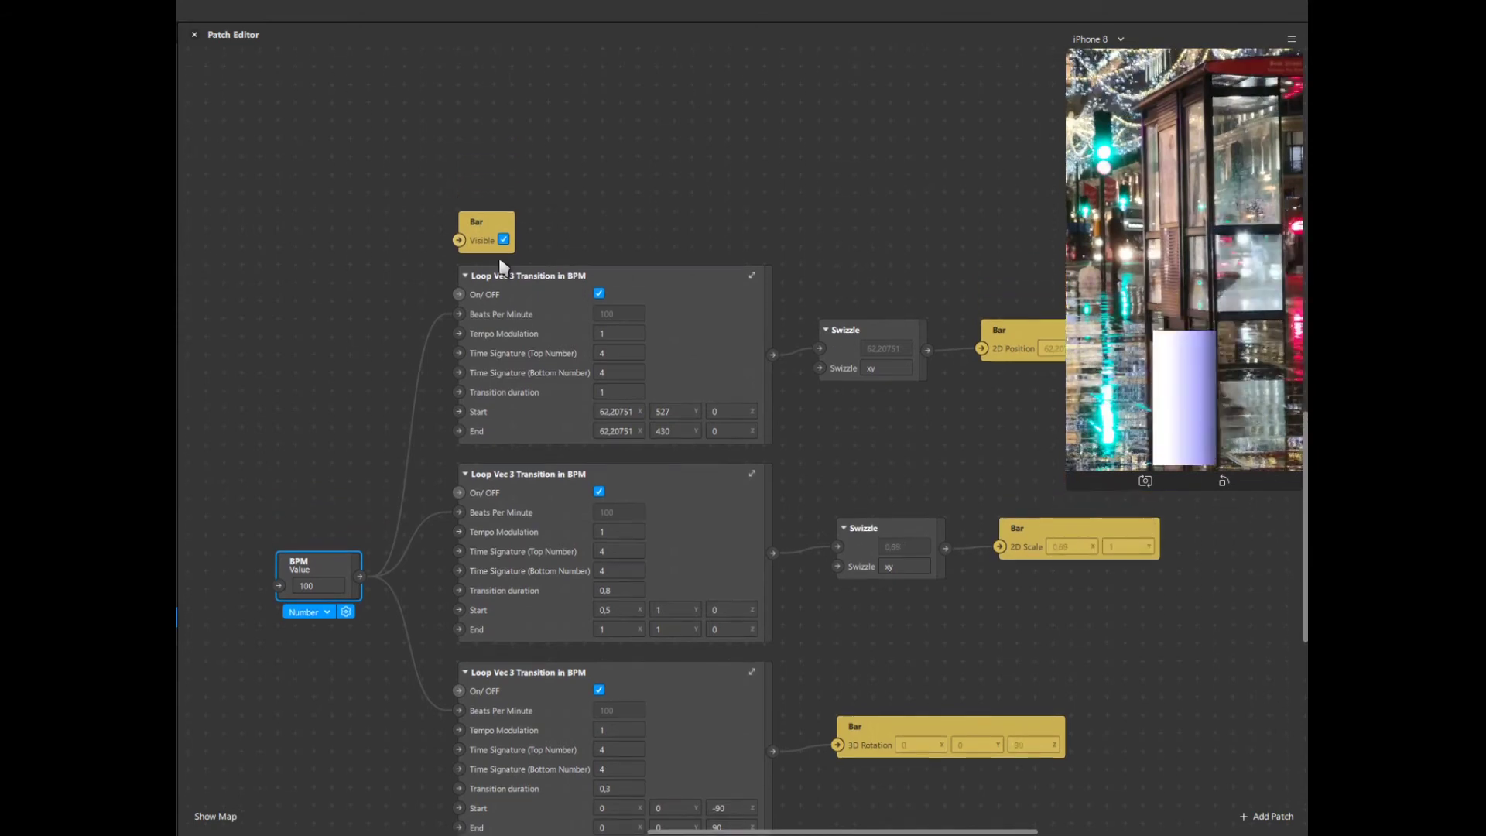
{"action": "scroll", "coordinate": [695, 341], "scroll_direction": "up", "scroll_amount": 15}
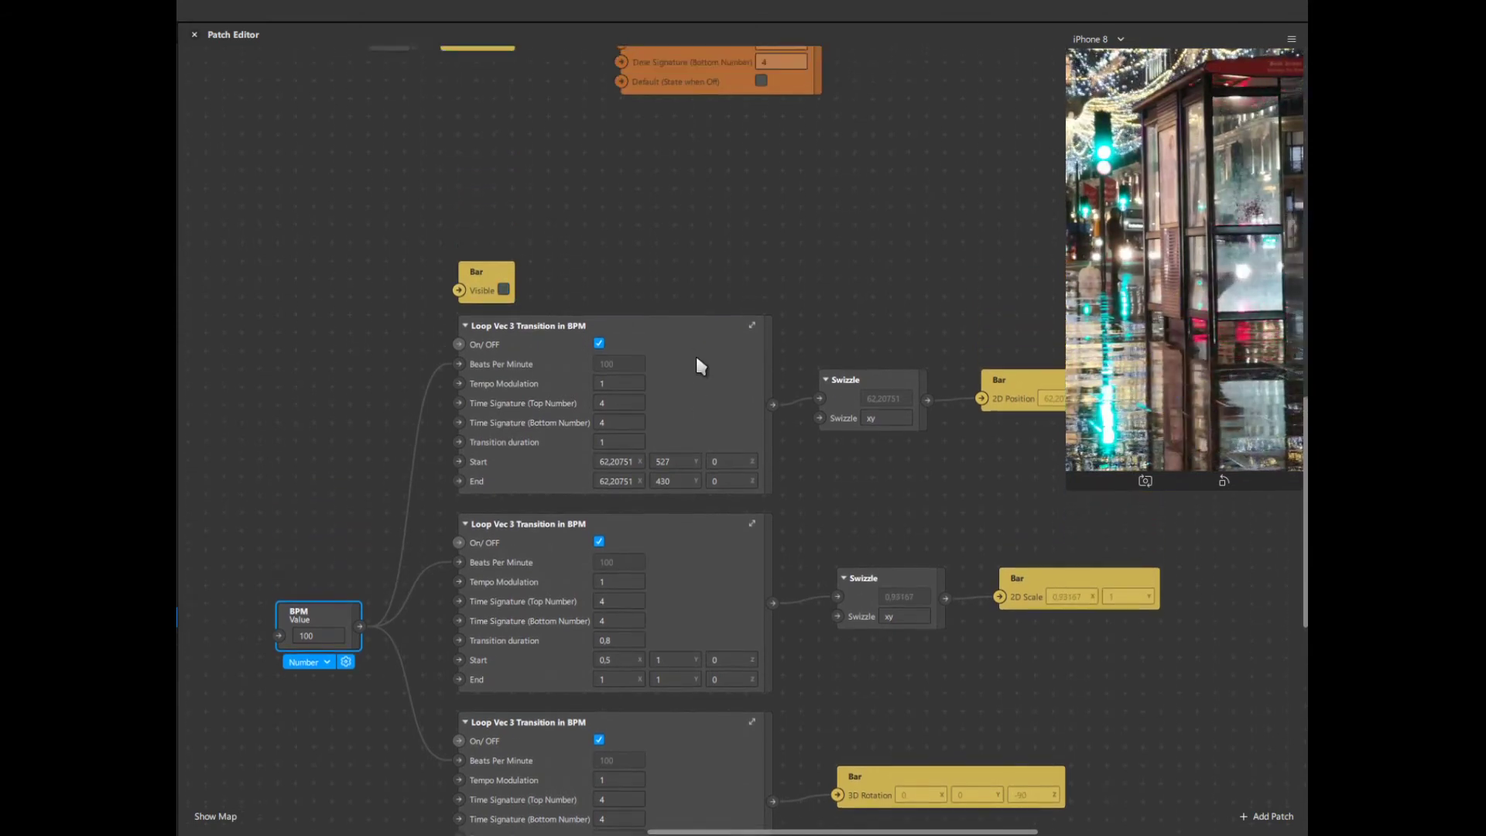
{"action": "scroll", "coordinate": [789, 379], "scroll_direction": "up", "scroll_amount": 2}
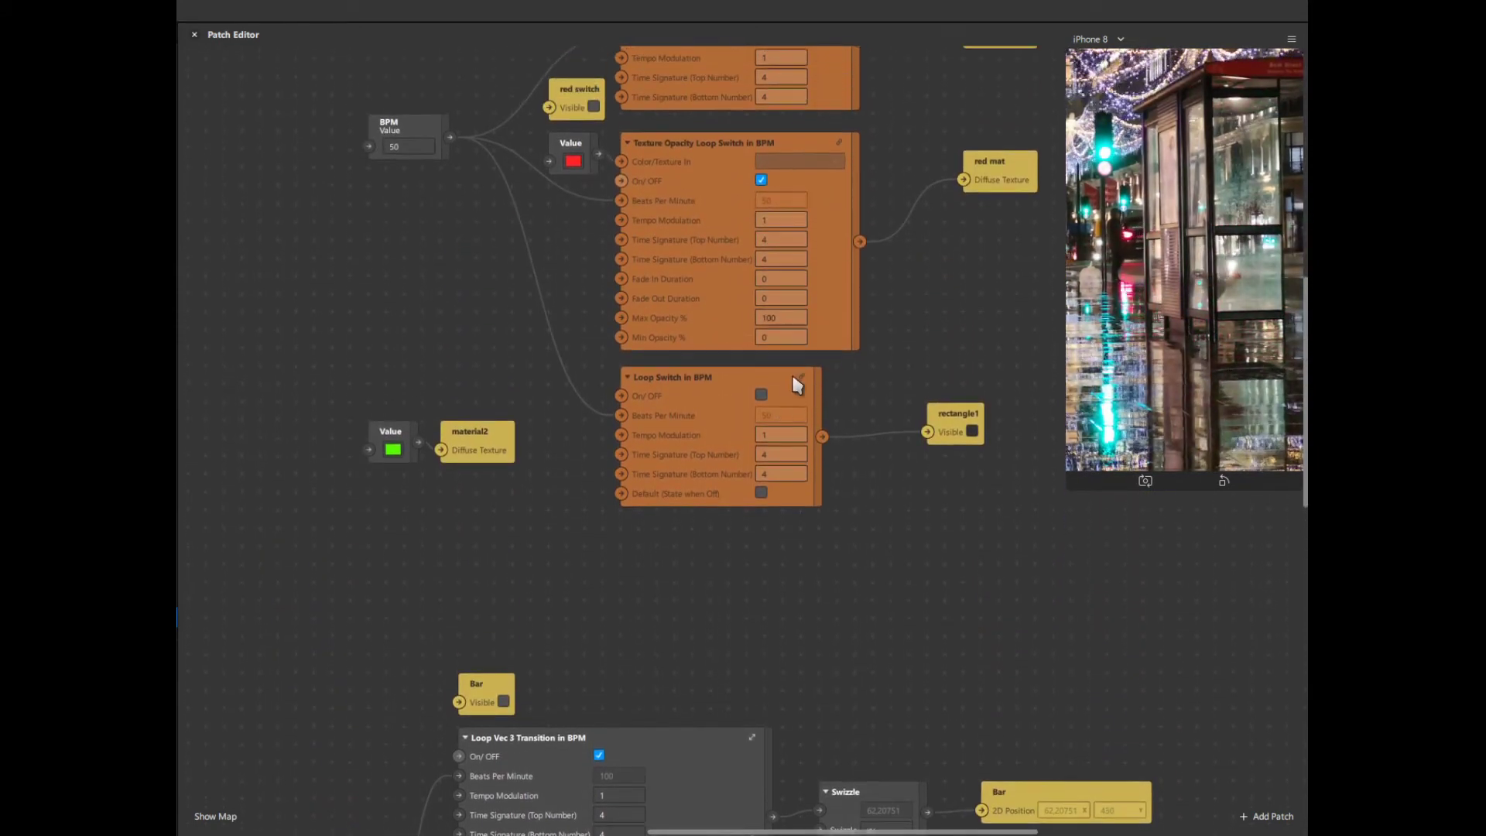
Step: Open the patch info of the Loop Switch in BPM patch and deselect the patch
{"action": "right_click", "coordinate": [791, 385]}
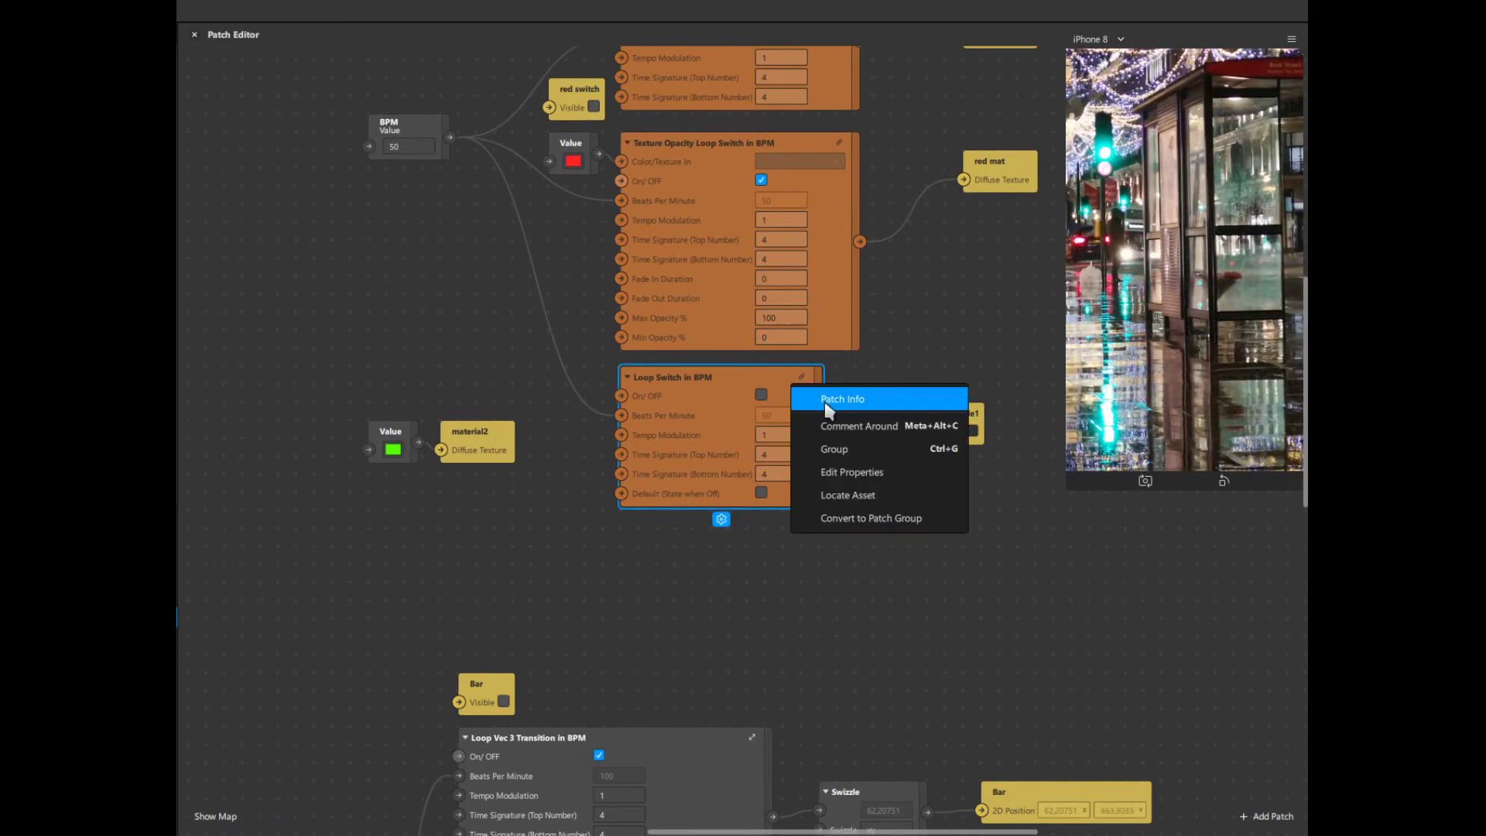
{"action": "left_click", "coordinate": [825, 403]}
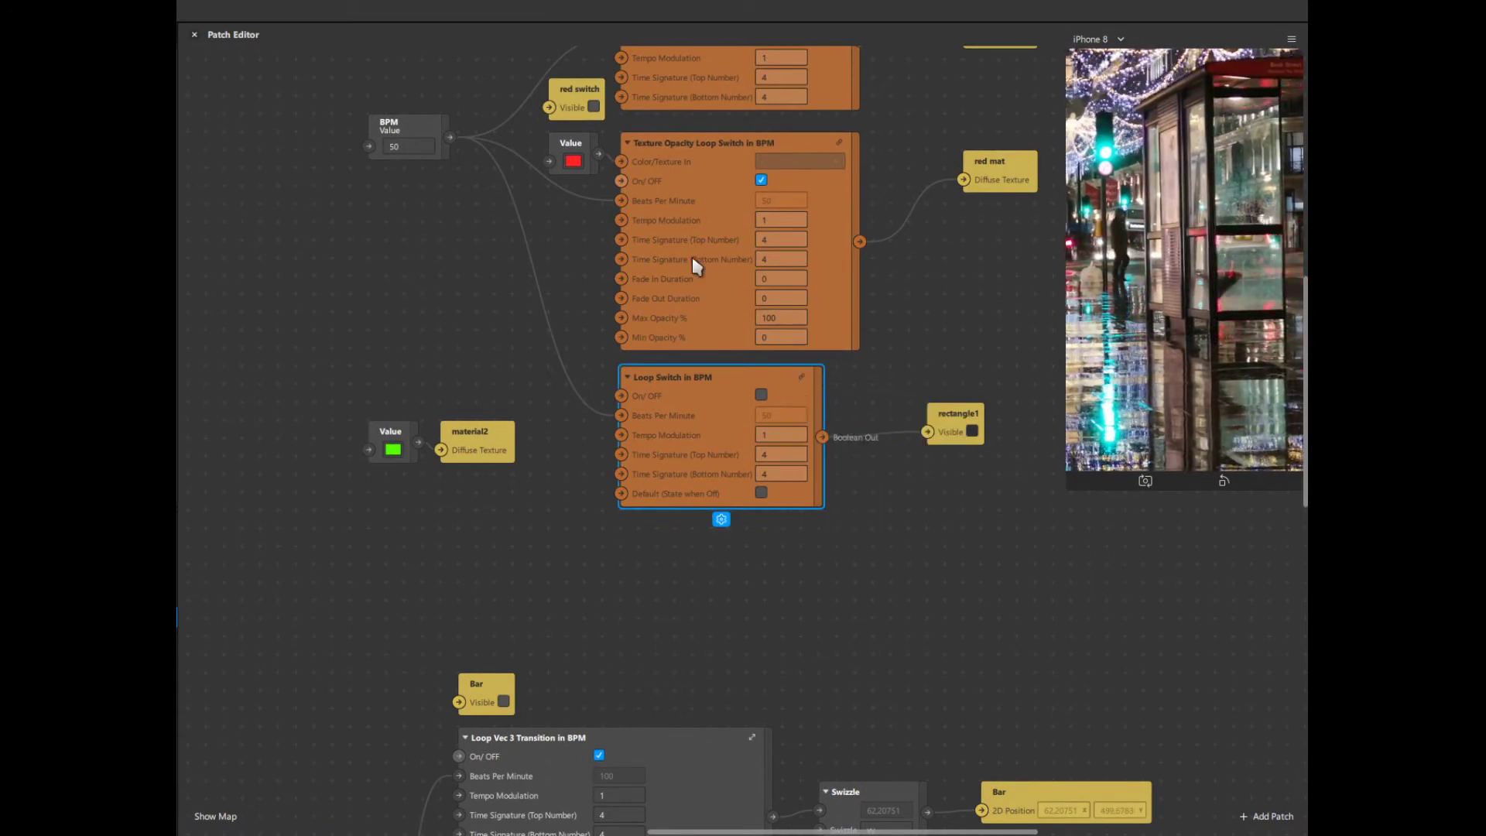
{"action": "scroll", "coordinate": [758, 326], "scroll_direction": "down", "scroll_amount": 2}
{"action": "left_click", "coordinate": [884, 453]}
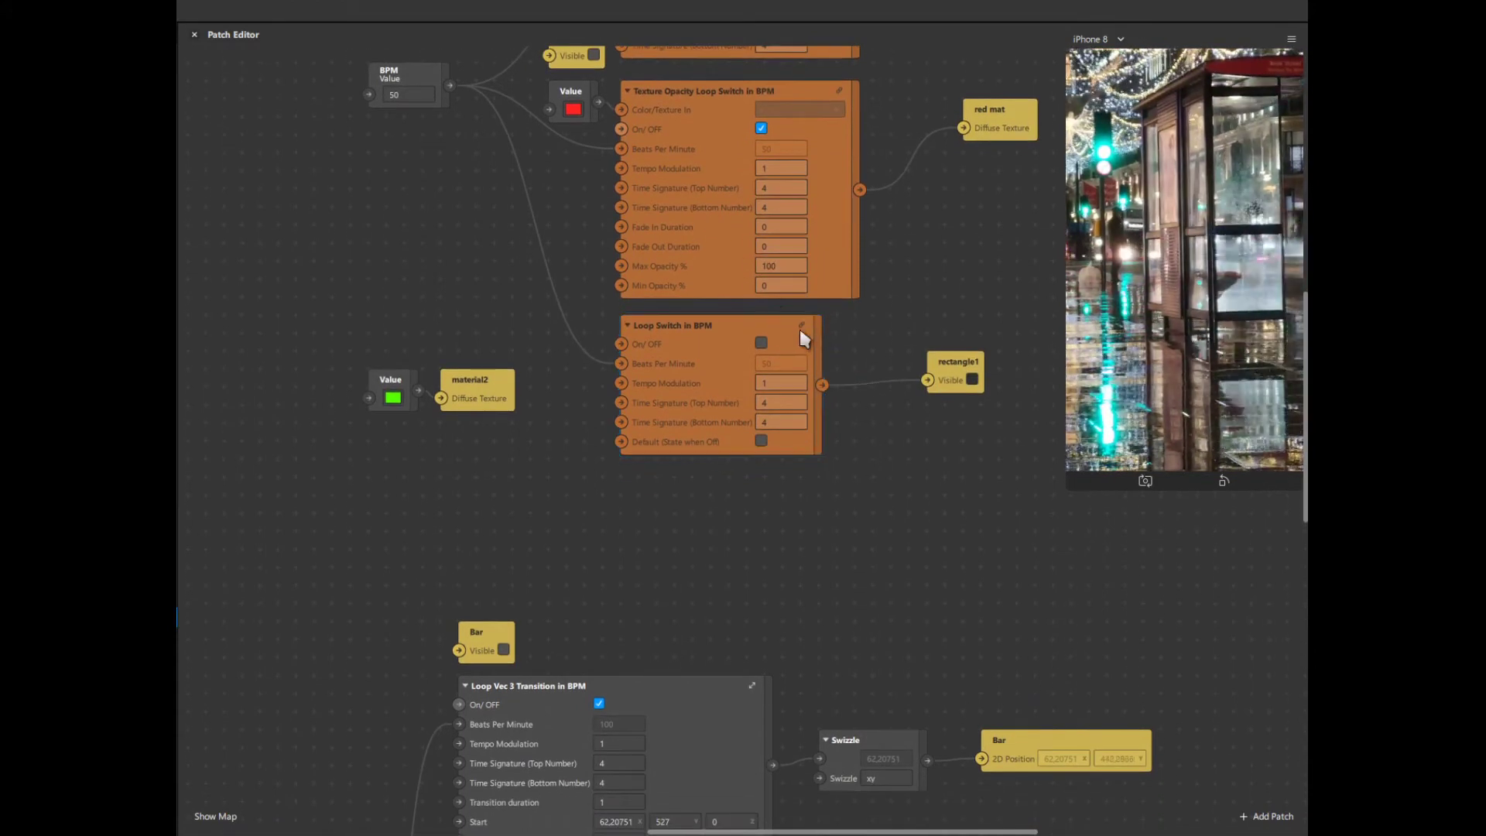
Step: Open the Texture Blink in BPM patch asset and examine the network from Loop Animation to the texture output
{"action": "scroll", "coordinate": [800, 323], "scroll_direction": "up", "scroll_amount": 8}
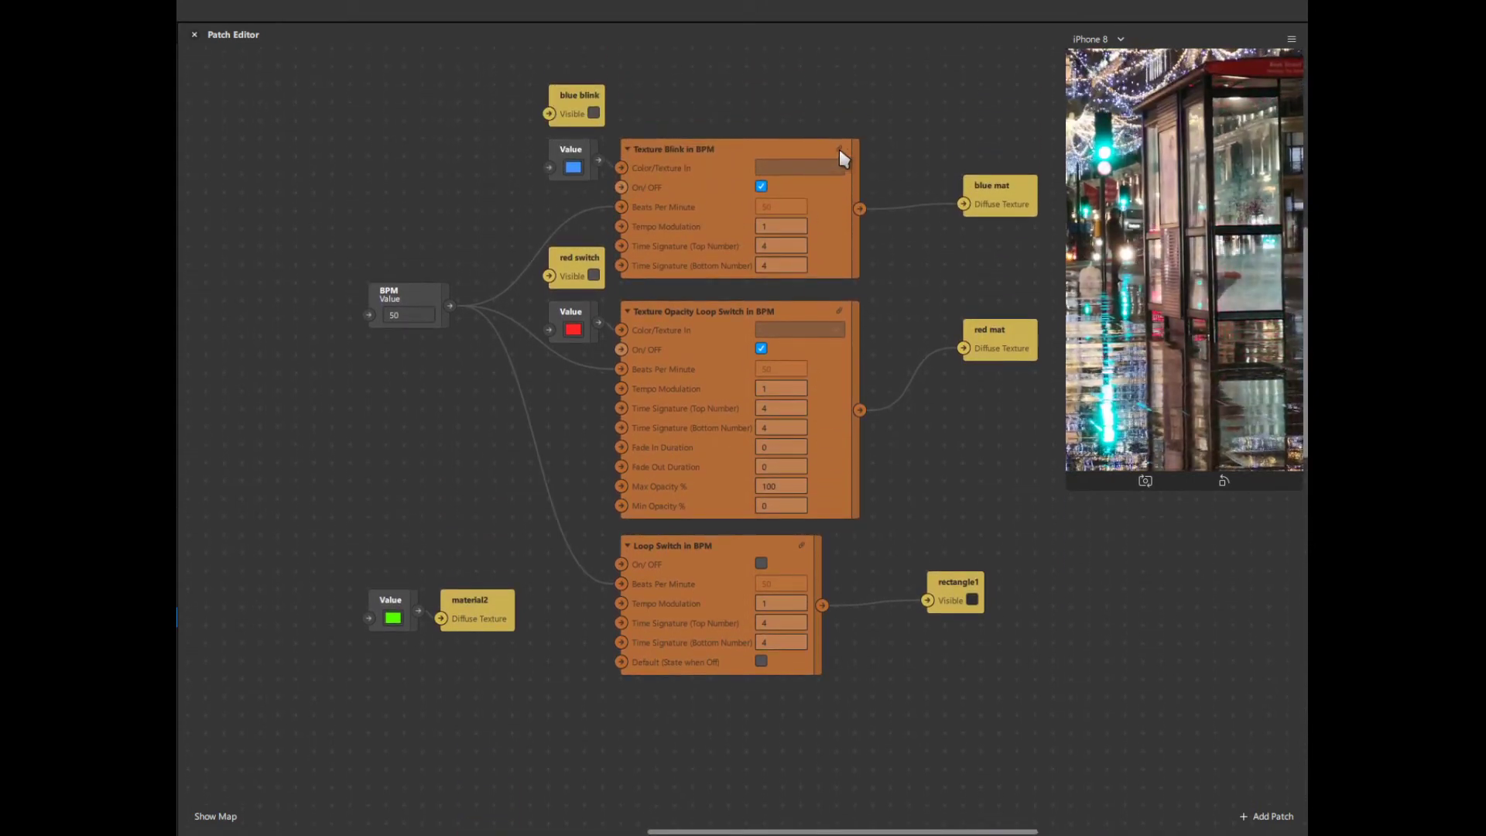
{"action": "left_click", "coordinate": [839, 147]}
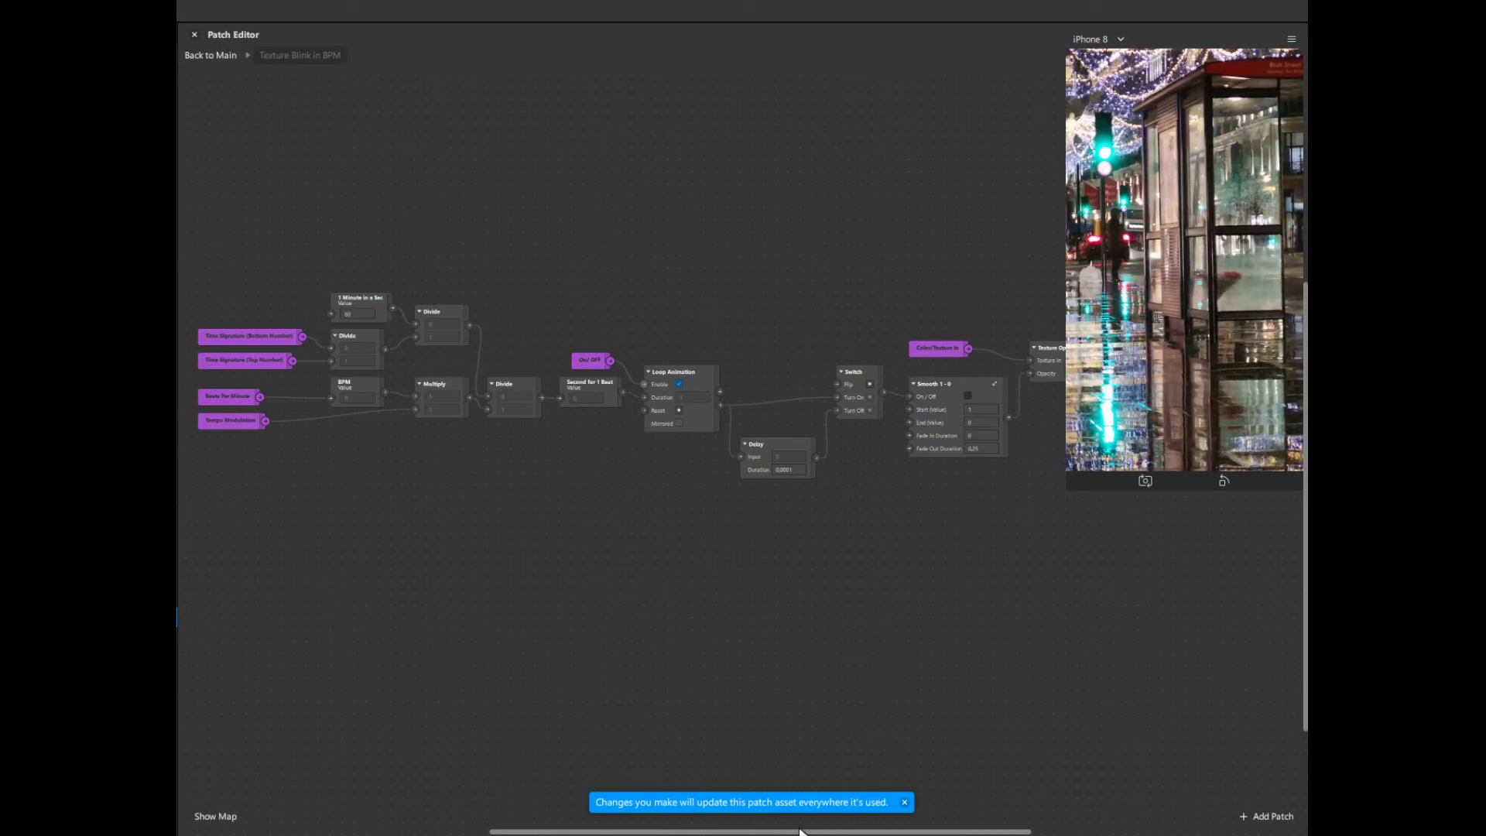
{"action": "left_click_drag", "start_coordinate": [799, 830], "coordinate": [882, 834]}
{"action": "scroll", "coordinate": [808, 531], "scroll_direction": "up", "scroll_amount": 2}
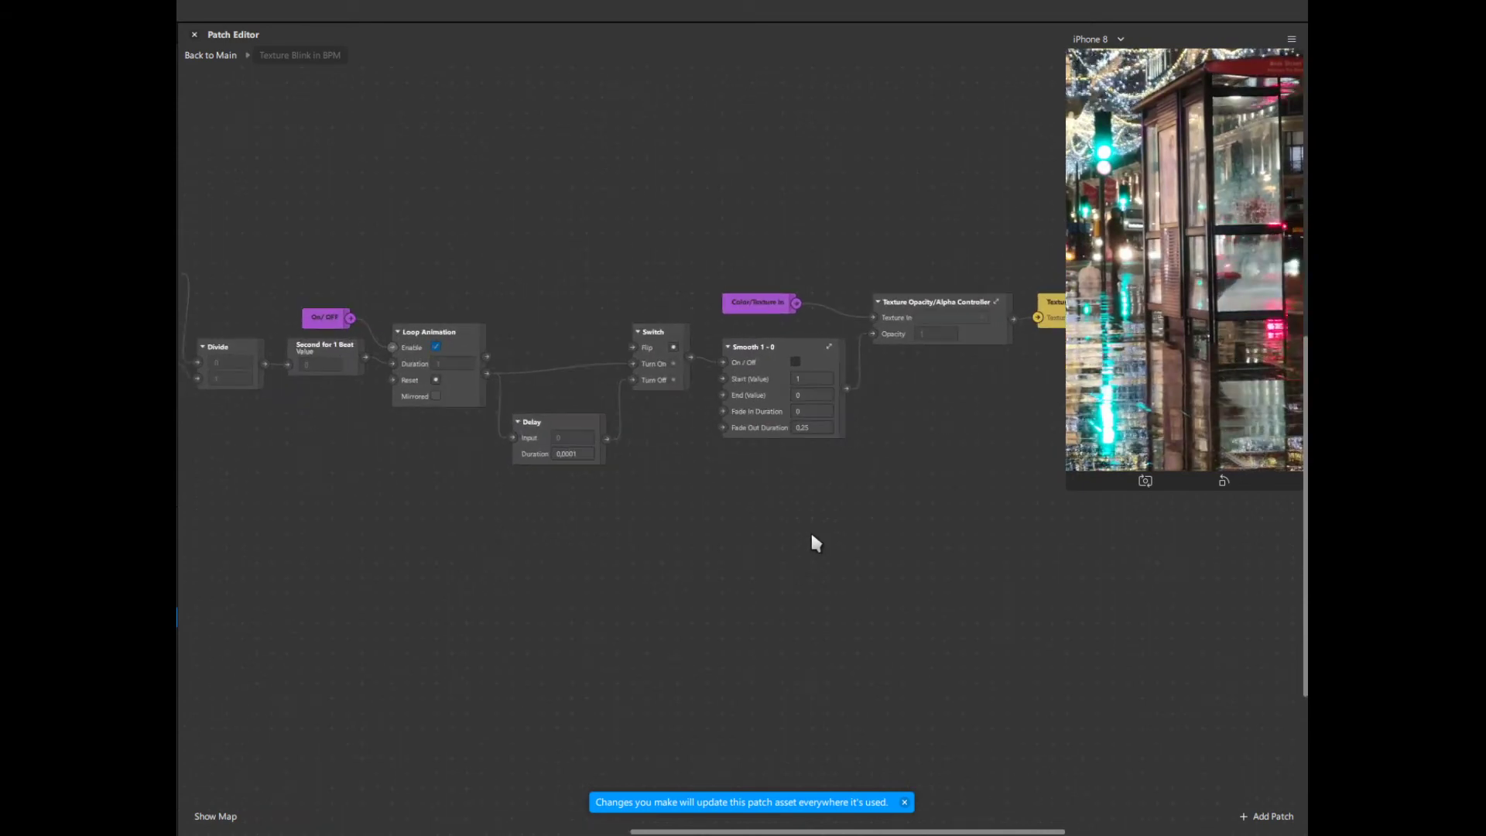
Step: Open the patch info of the Smooth 1 - 0 group and select the Texture Opacity/Alpha Controller patch
{"action": "left_click", "coordinate": [809, 336]}
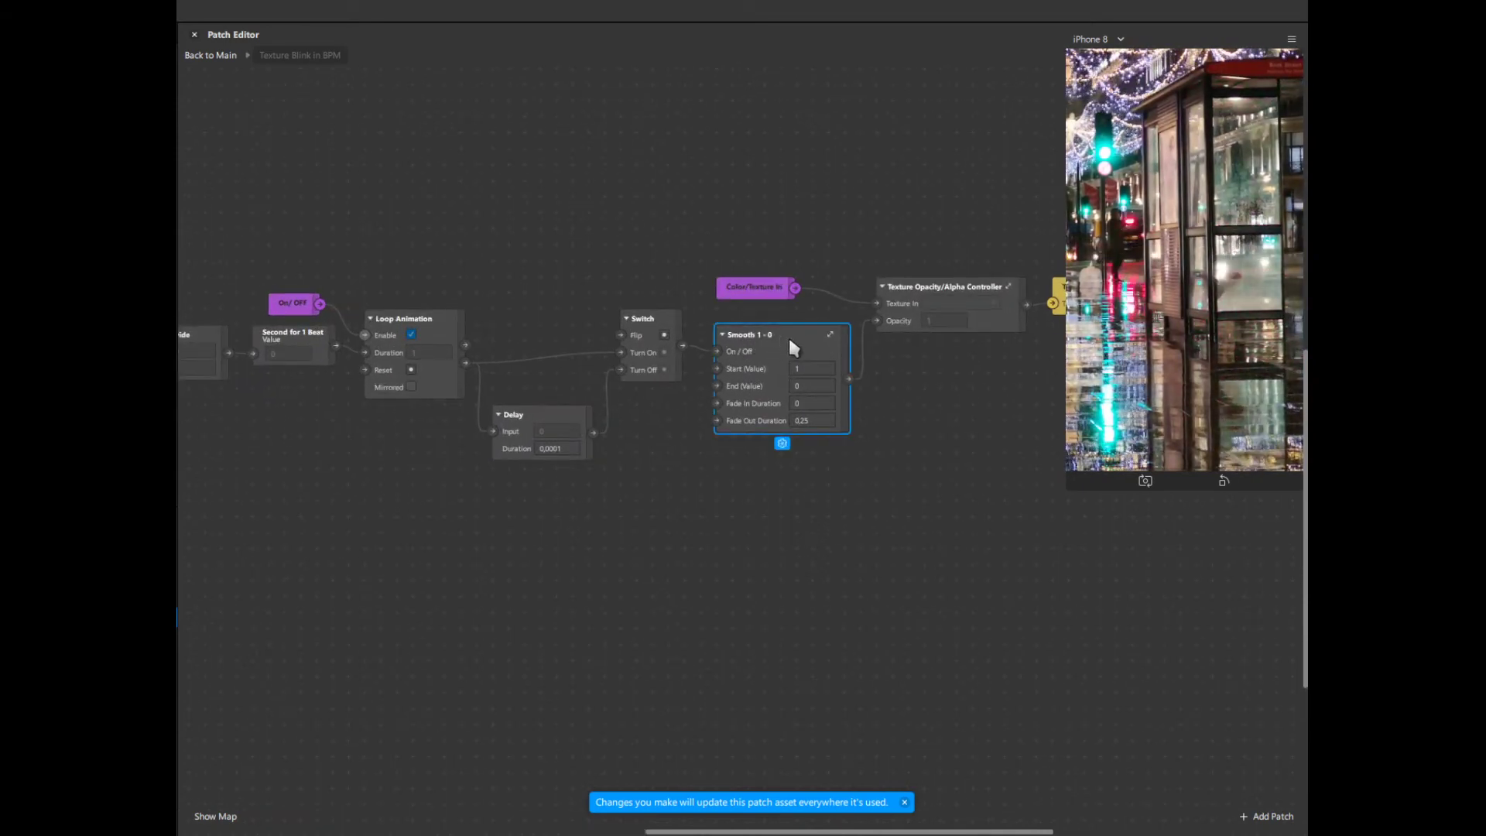
{"action": "right_click", "coordinate": [807, 342]}
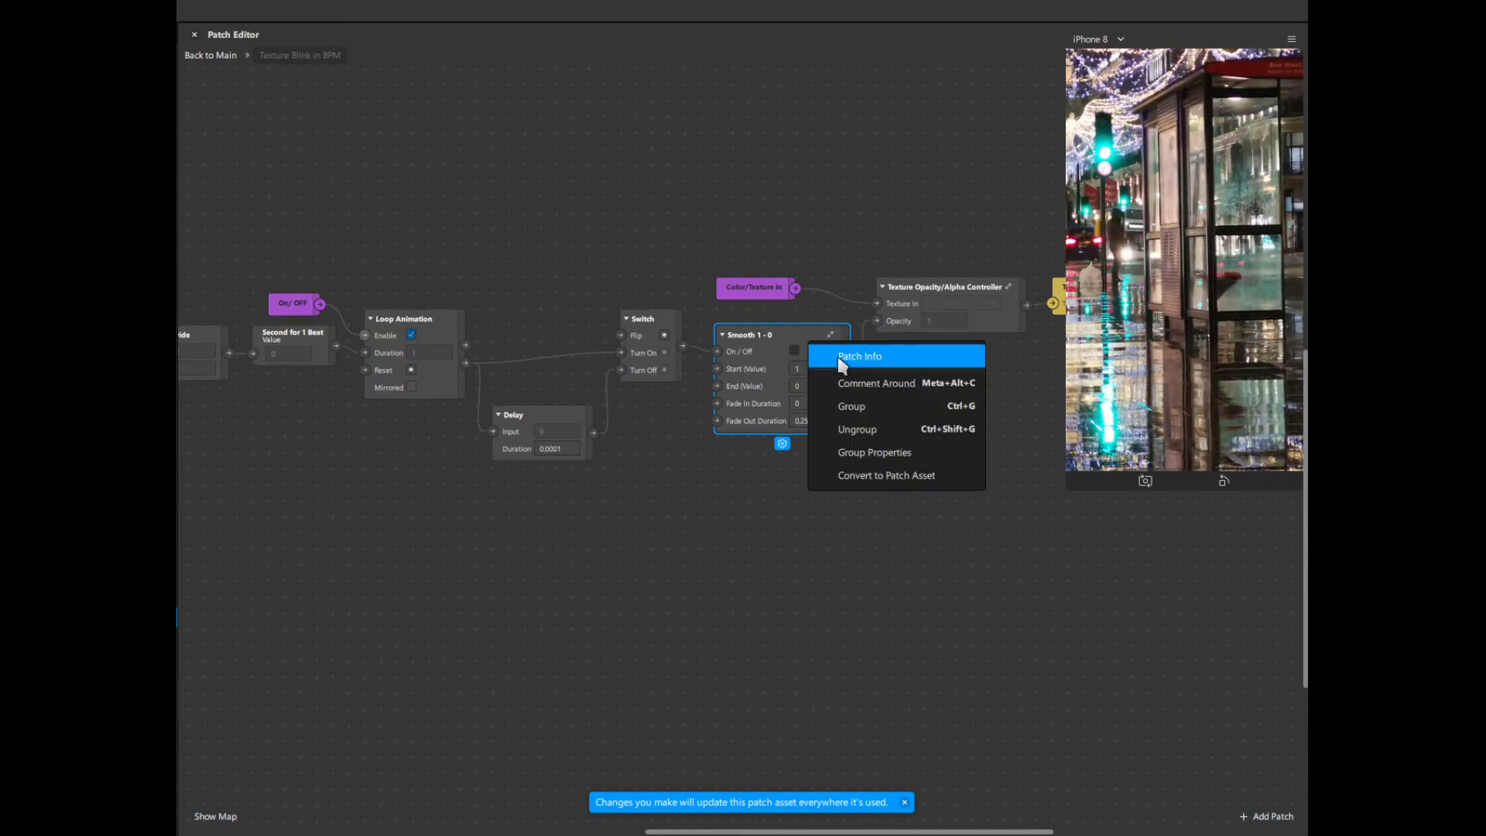
{"action": "left_click", "coordinate": [838, 363]}
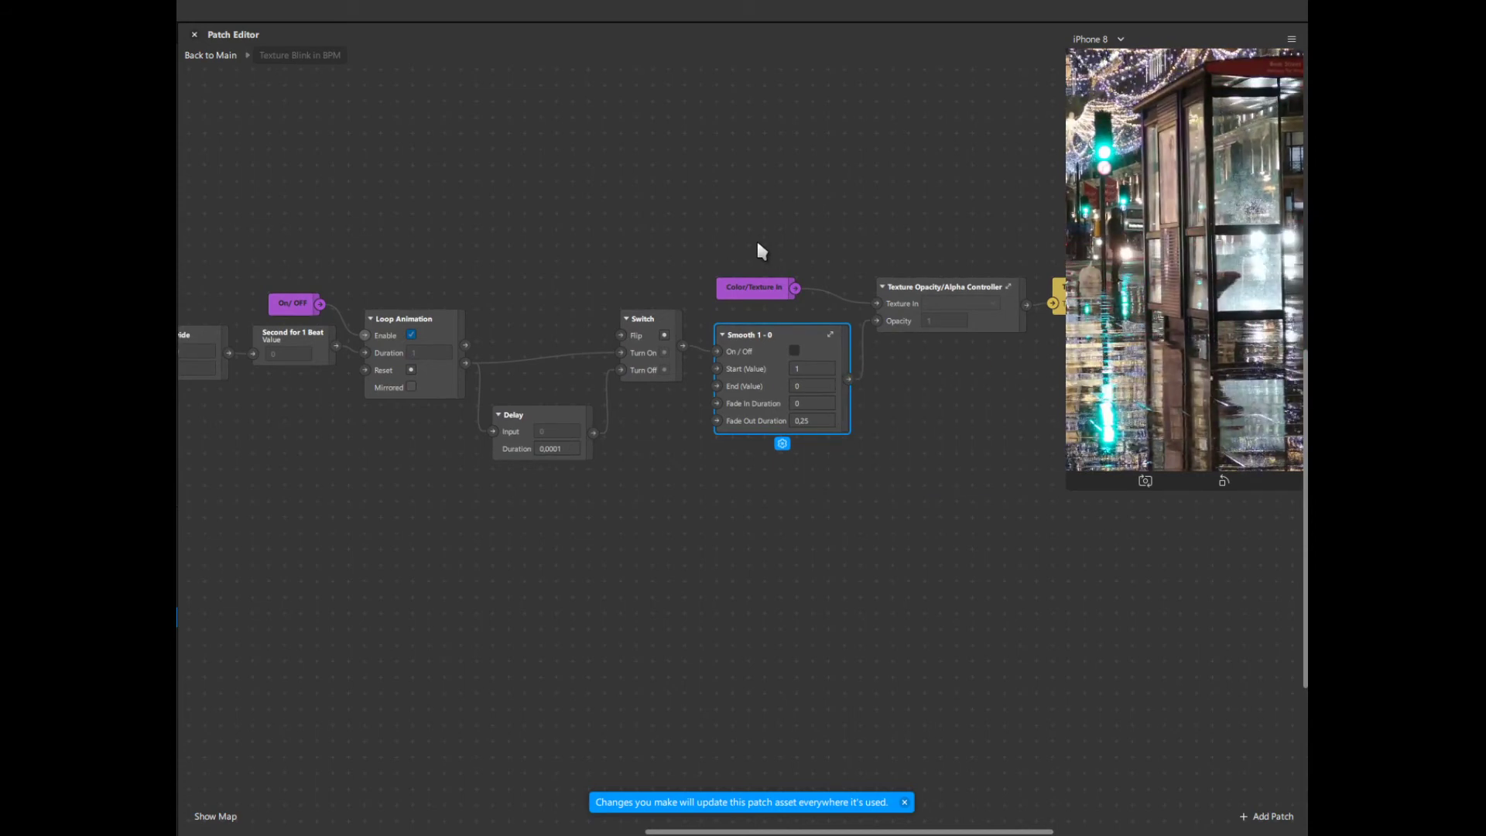
{"action": "left_click", "coordinate": [867, 415]}
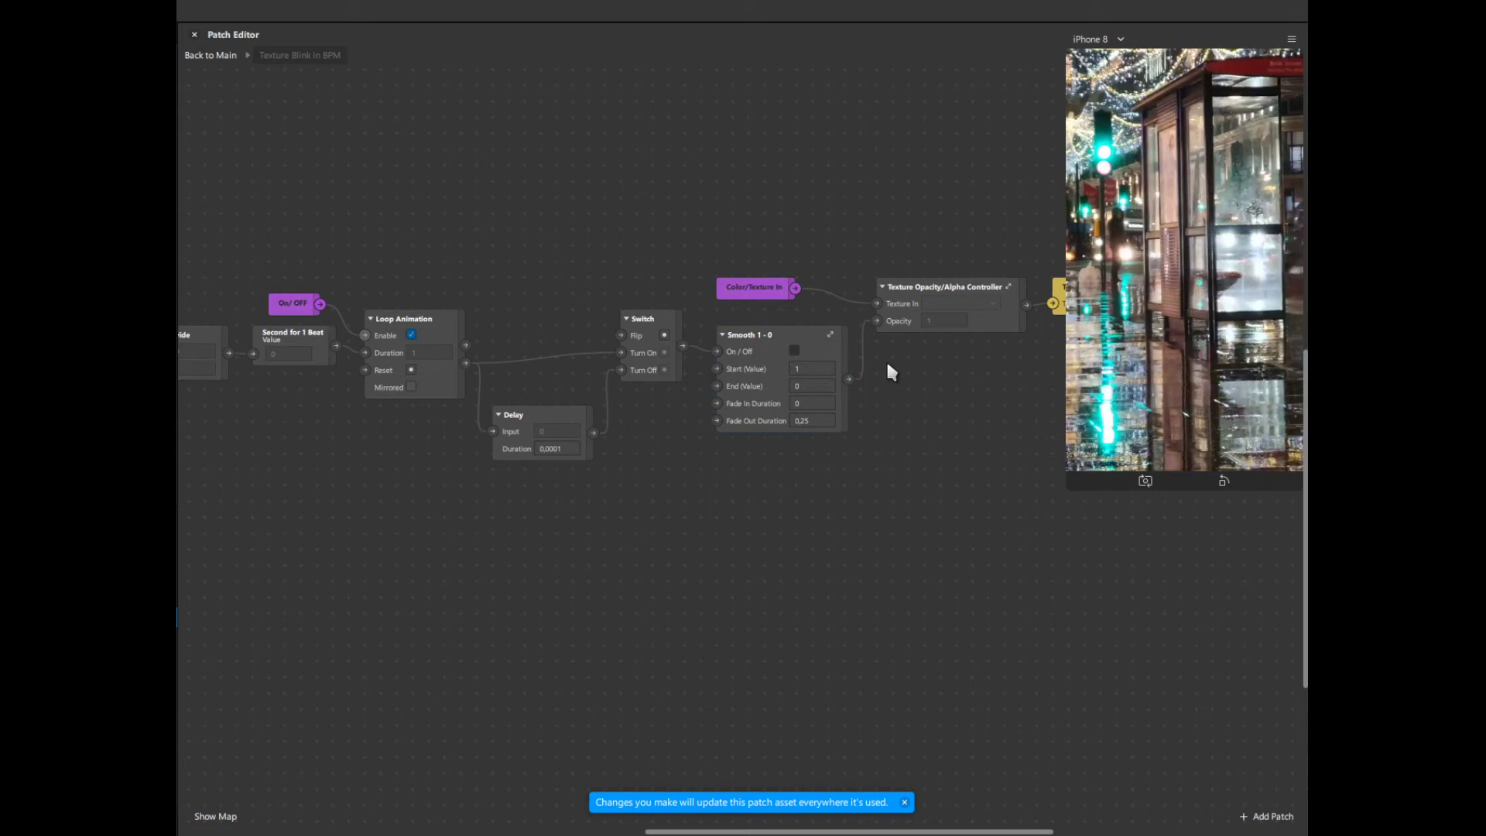
{"action": "left_click", "coordinate": [919, 292]}
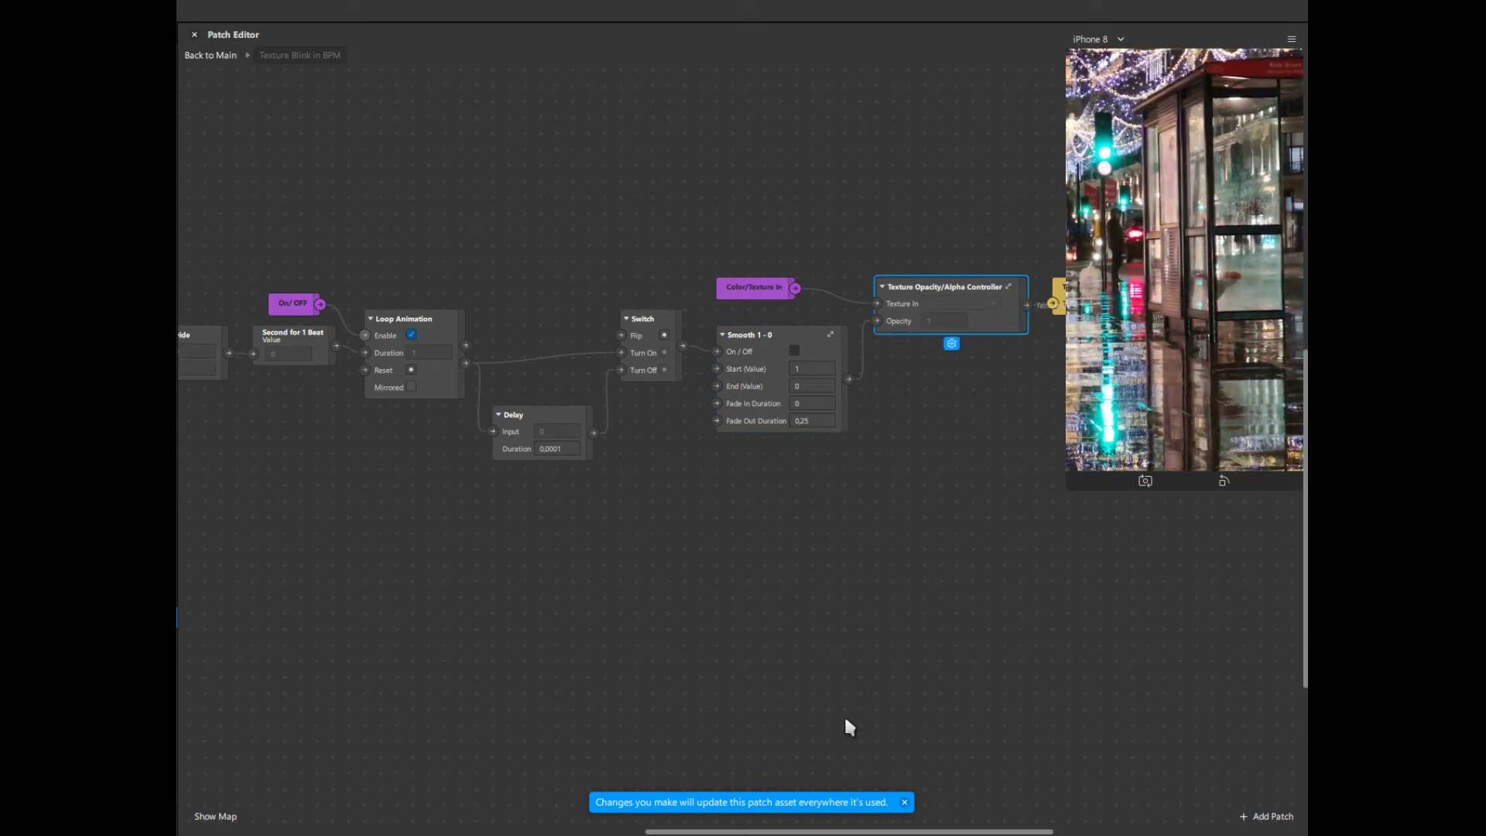
Step: Open the network inside the Texture Opacity/Alpha Controller patch, locate its patches with the map, and select the Opacity input
{"action": "left_click_drag", "start_coordinate": [825, 834], "coordinate": [886, 834]}
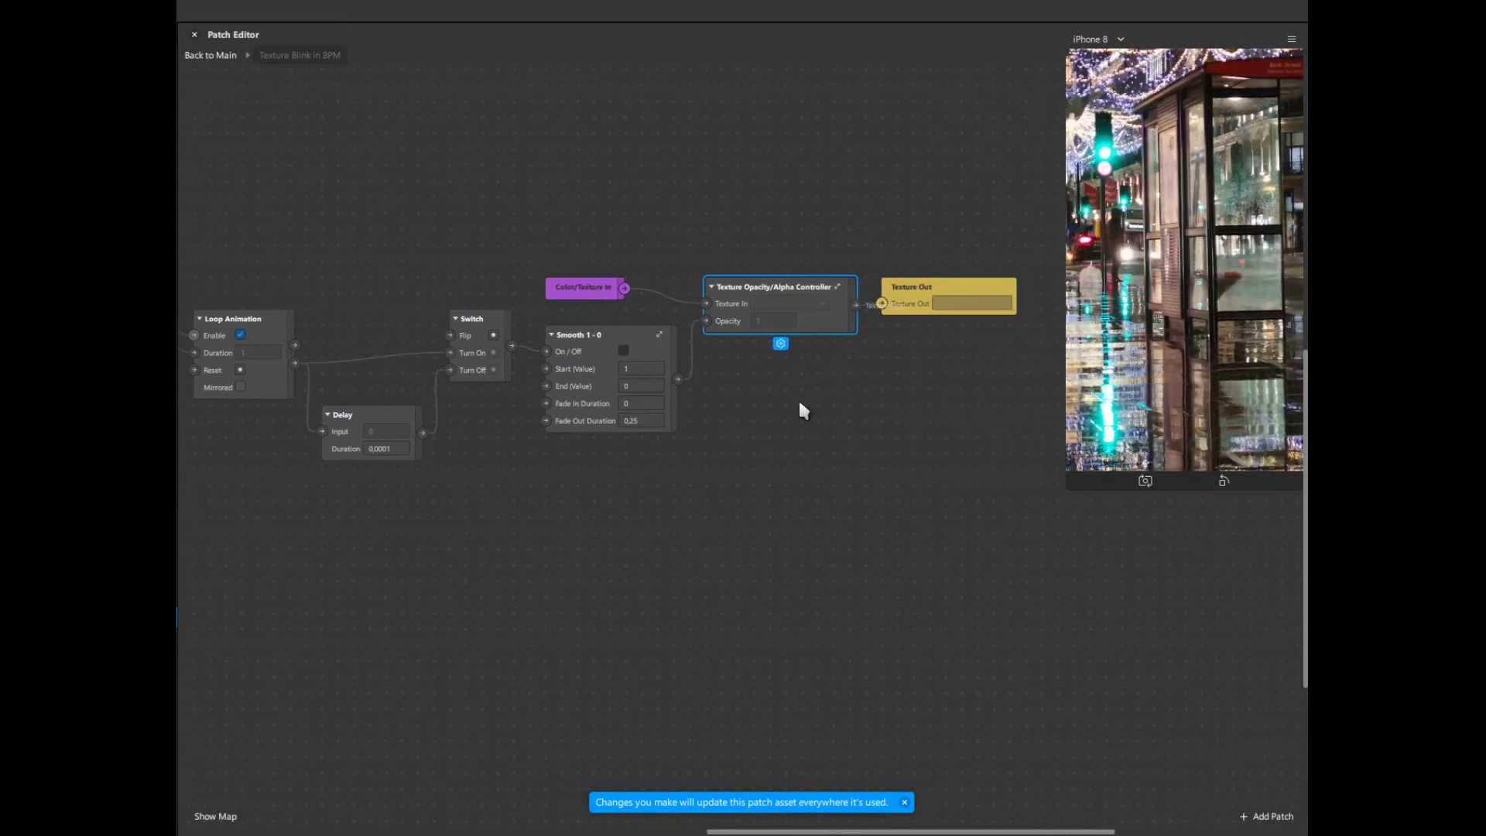
{"action": "scroll", "coordinate": [797, 397], "scroll_direction": "up", "scroll_amount": 3}
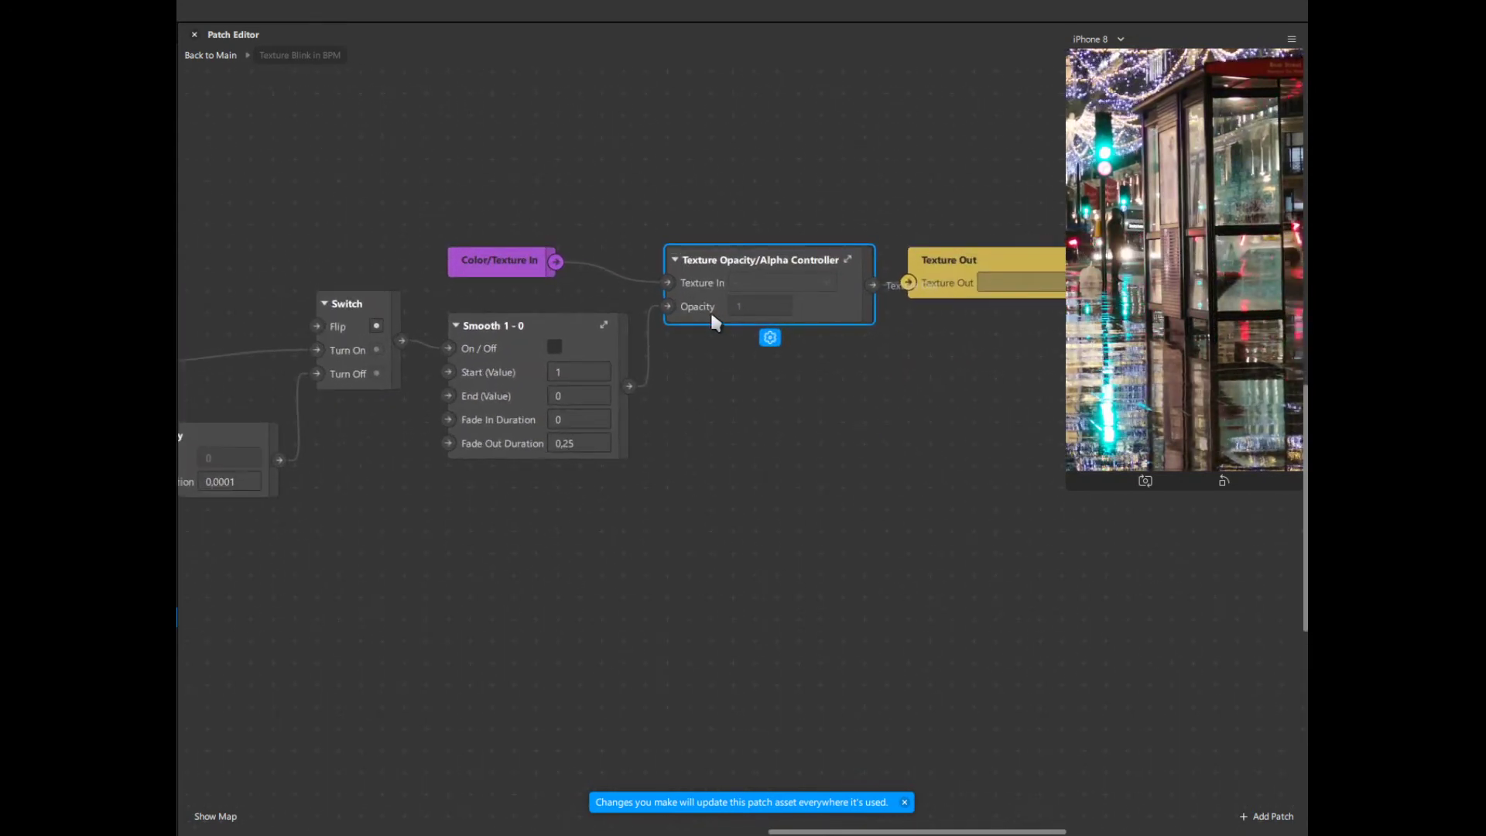
{"action": "left_click", "coordinate": [848, 260]}
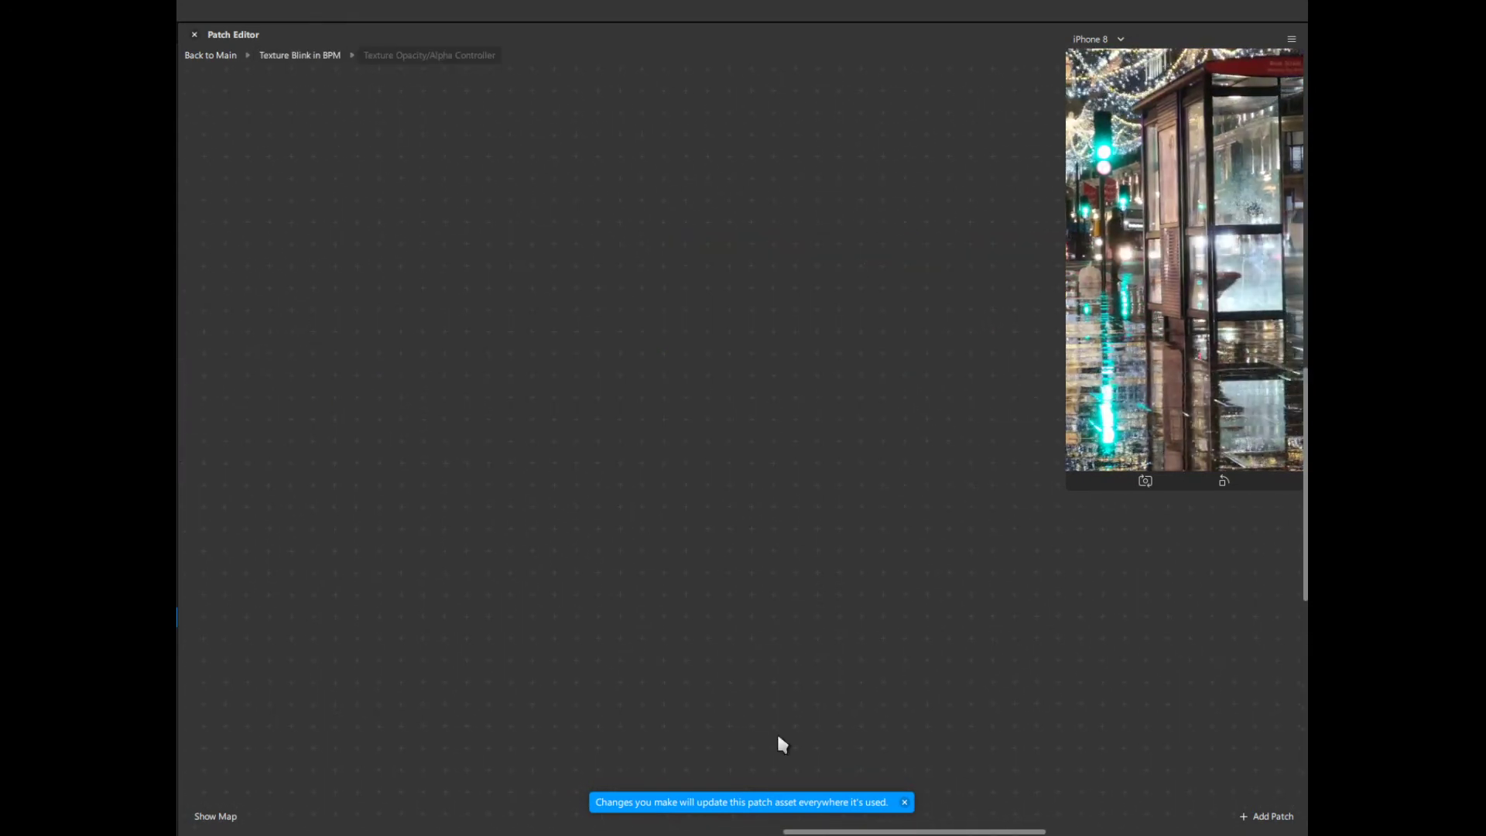
{"action": "left_click", "coordinate": [224, 816]}
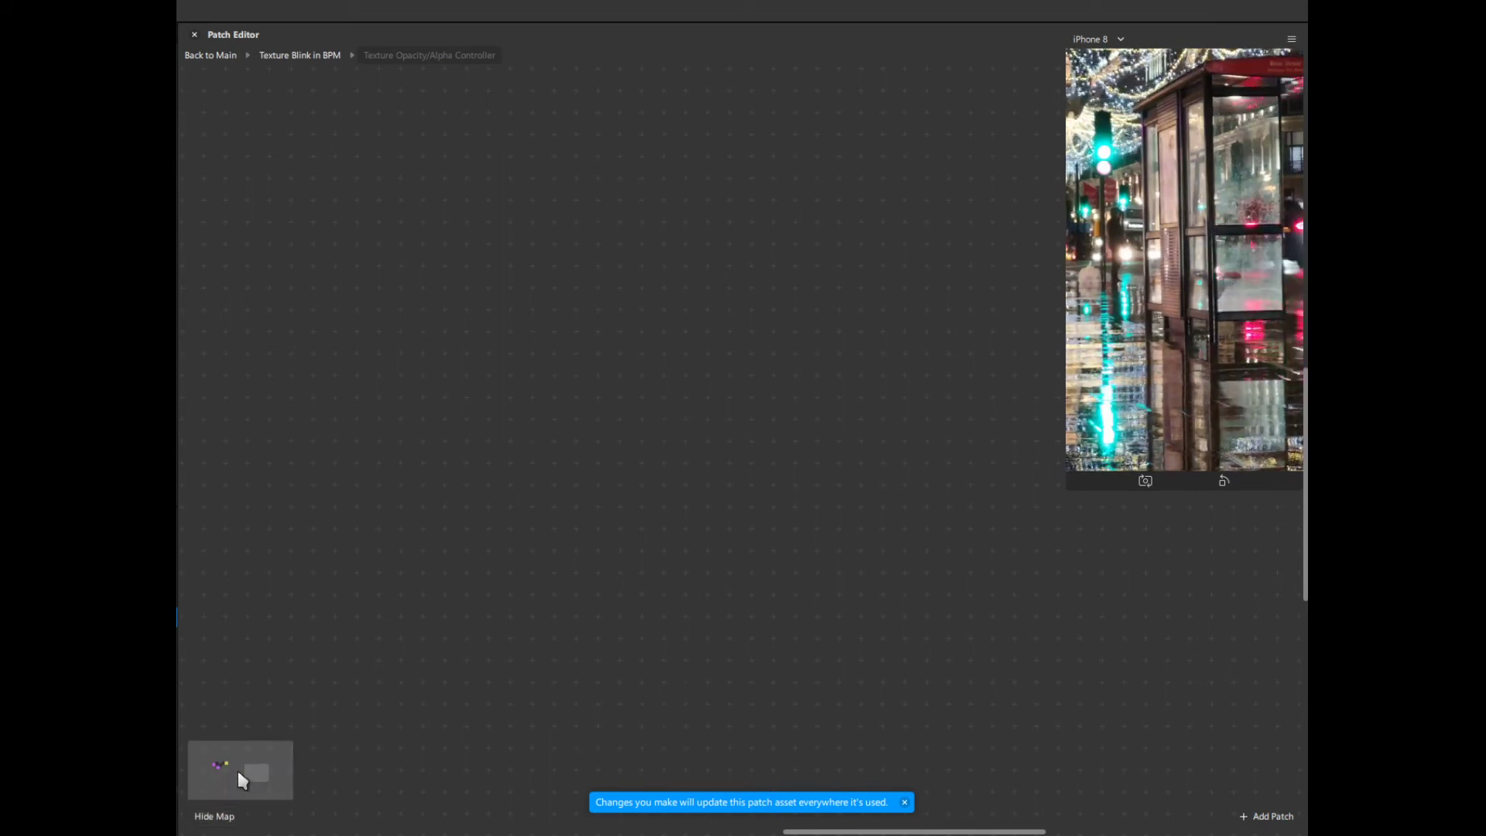
{"action": "left_click", "coordinate": [238, 766]}
{"action": "left_click_drag", "start_coordinate": [225, 764], "coordinate": [224, 765]}
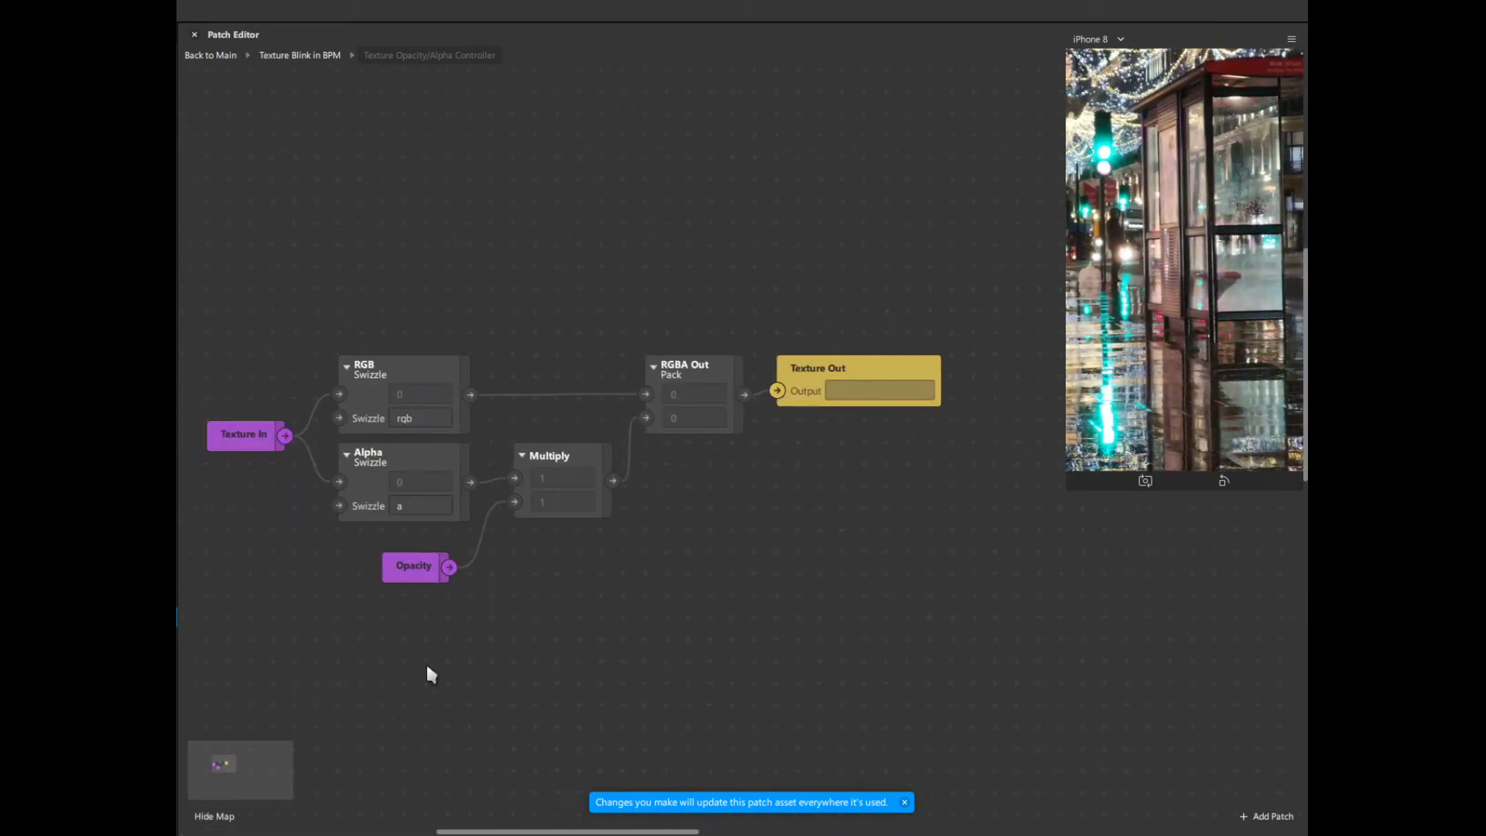
{"action": "left_click_drag", "start_coordinate": [635, 831], "coordinate": [616, 832]}
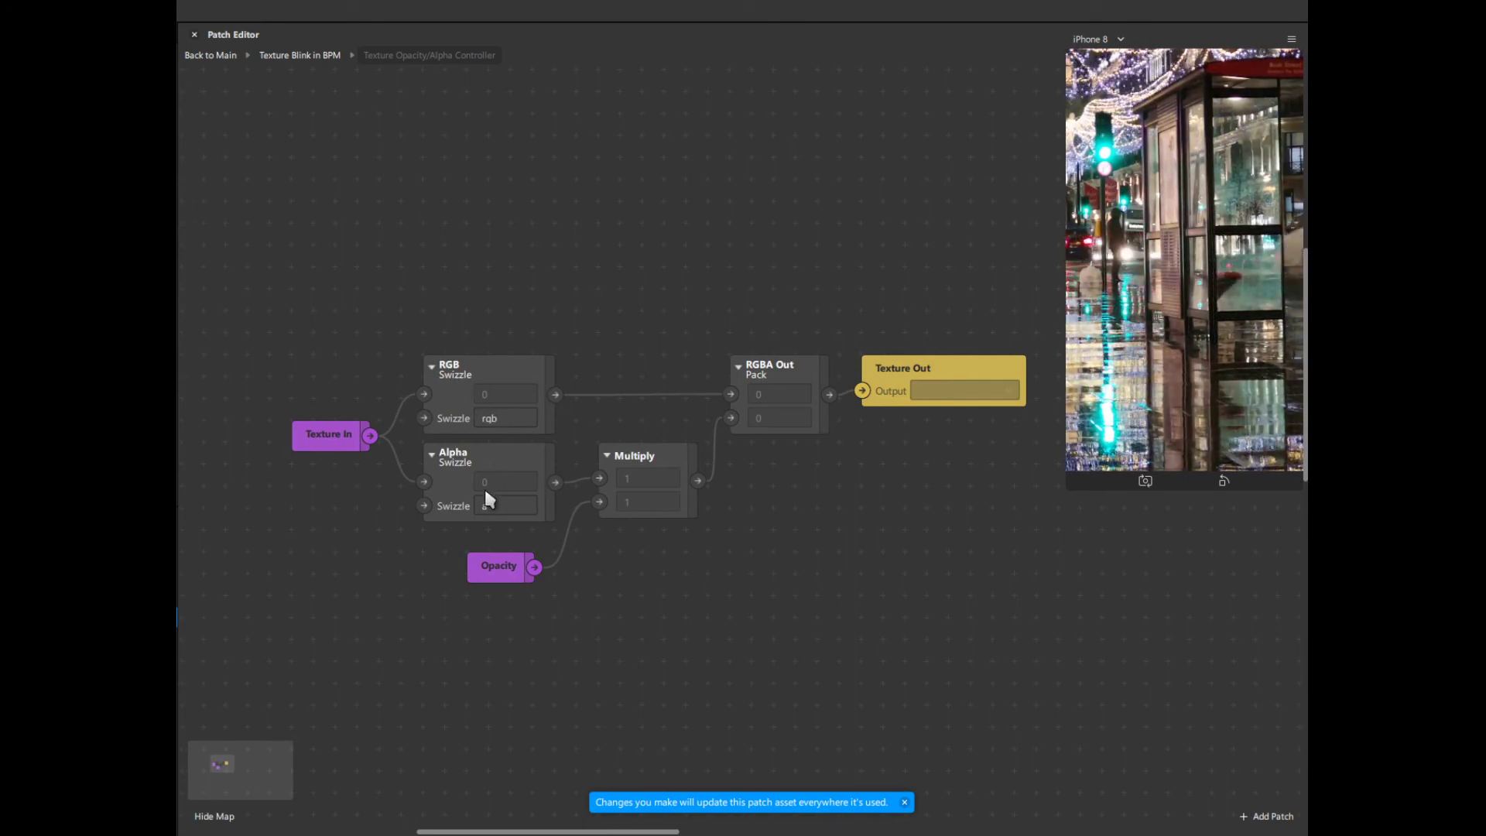
{"action": "left_click", "coordinate": [514, 574]}
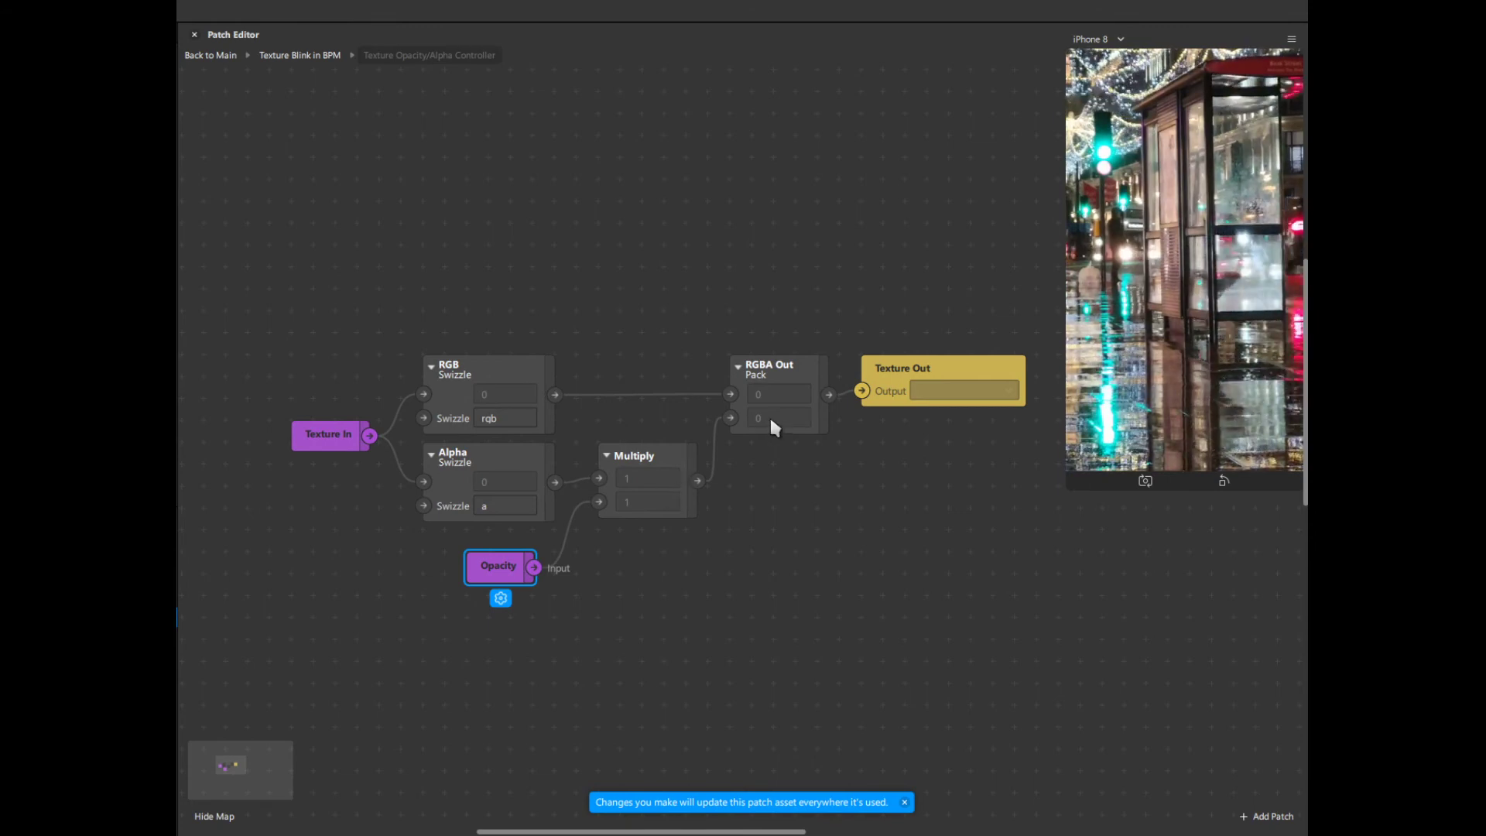
Step: Return to the Texture Blink in BPM network, review its Texture Out end, and go back to the main patch graph
{"action": "left_click", "coordinate": [282, 62]}
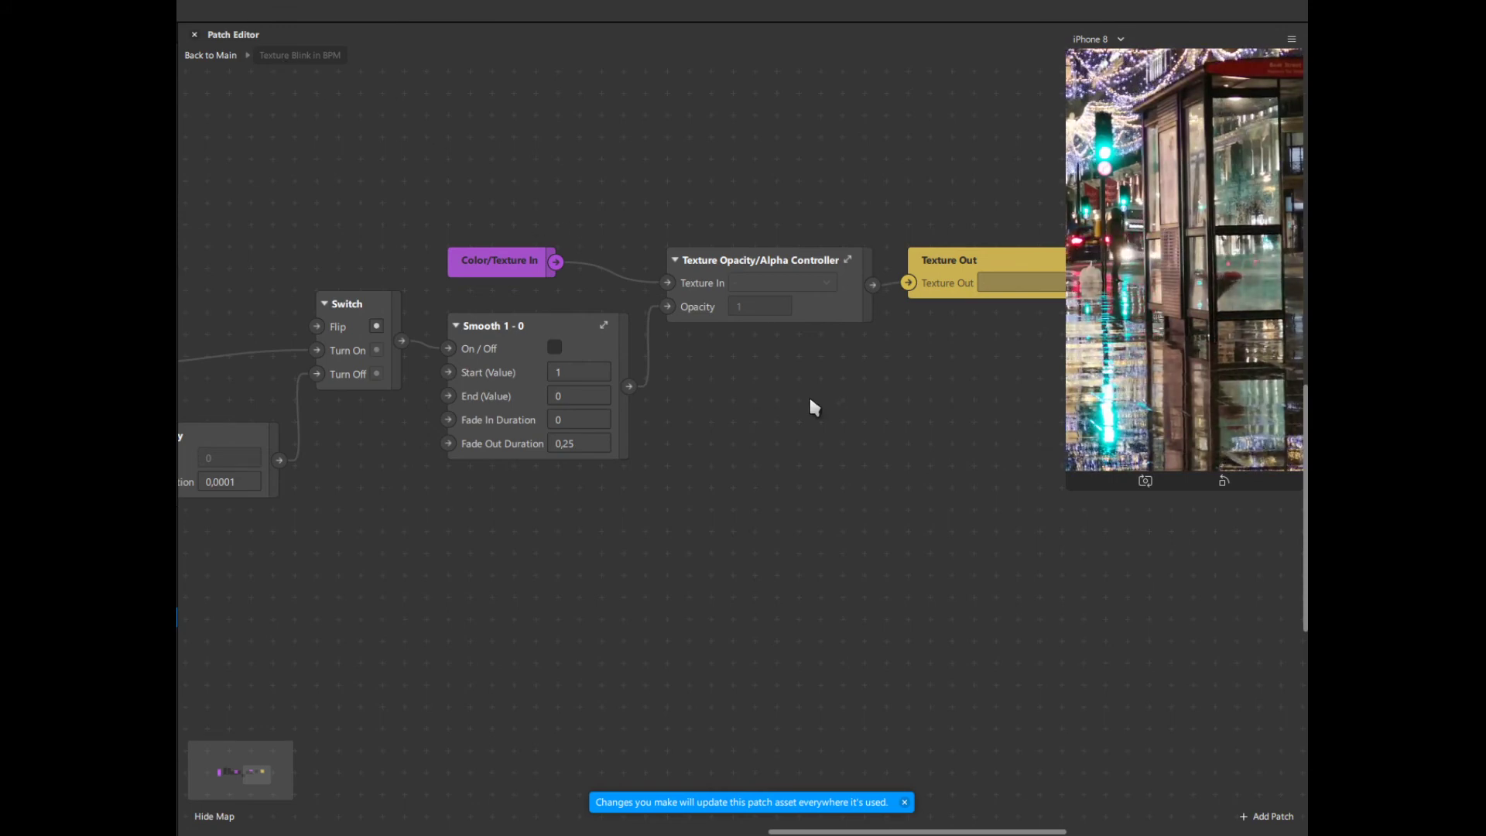
{"action": "scroll", "coordinate": [906, 634], "scroll_direction": "down", "scroll_amount": 3}
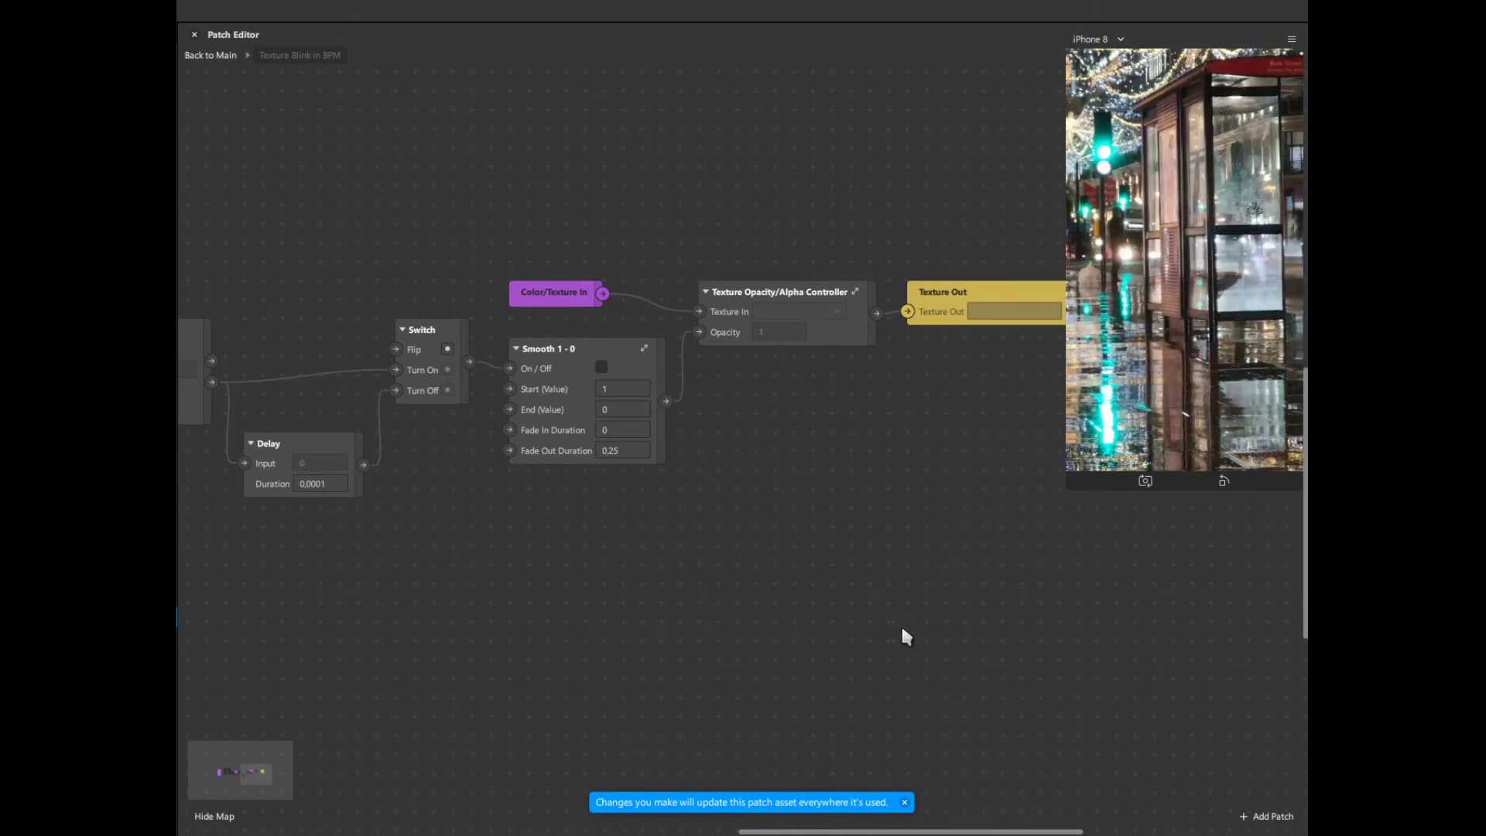
{"action": "scroll", "coordinate": [890, 623], "scroll_direction": "down", "scroll_amount": 1}
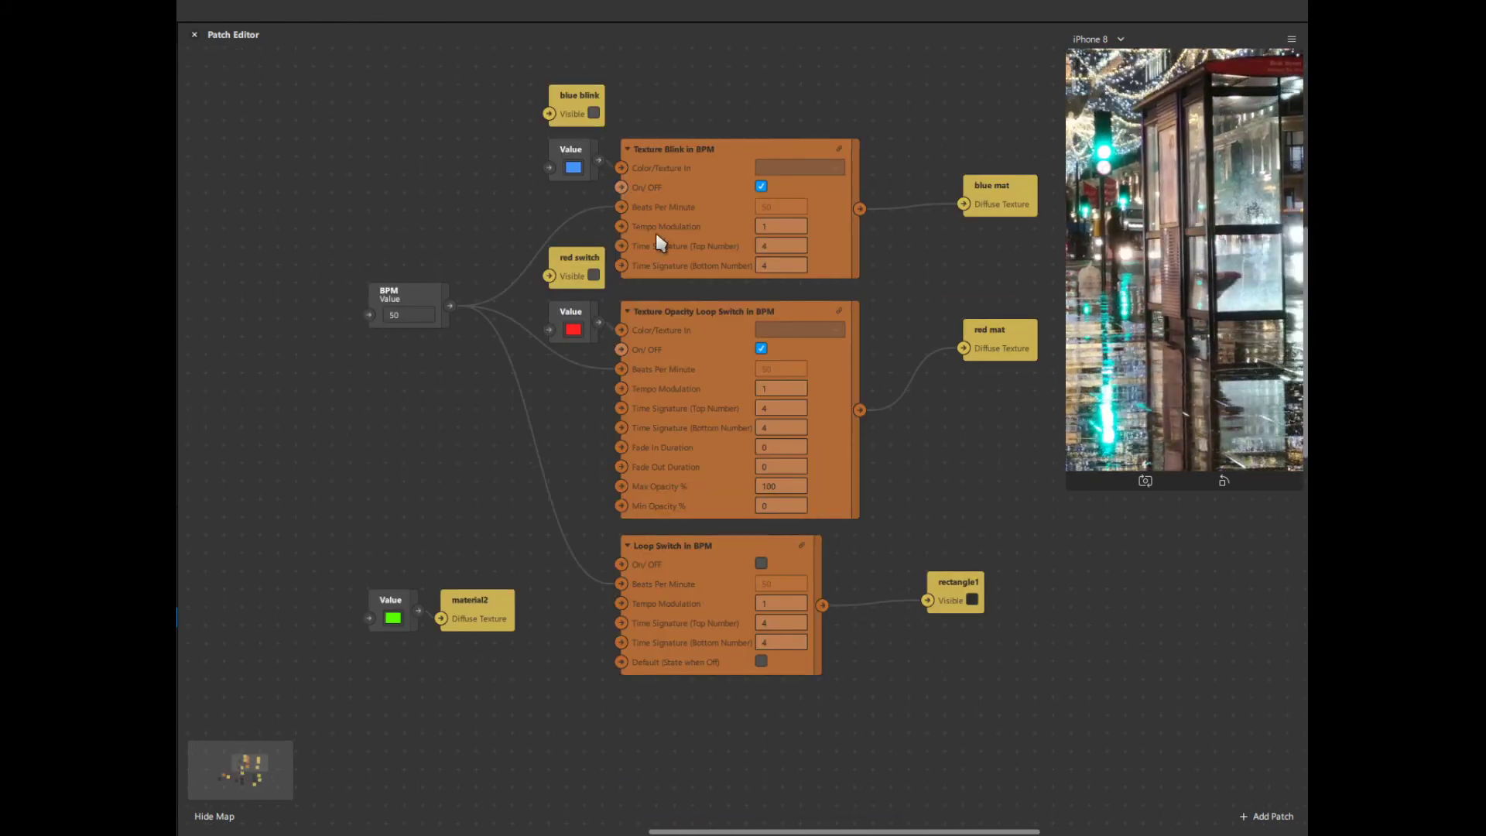
Step: Make the blue blink object visible to preview its blinking, and hide it again
{"action": "scroll", "coordinate": [655, 237], "scroll_direction": "up", "scroll_amount": 1}
{"action": "left_click", "coordinate": [593, 129]}
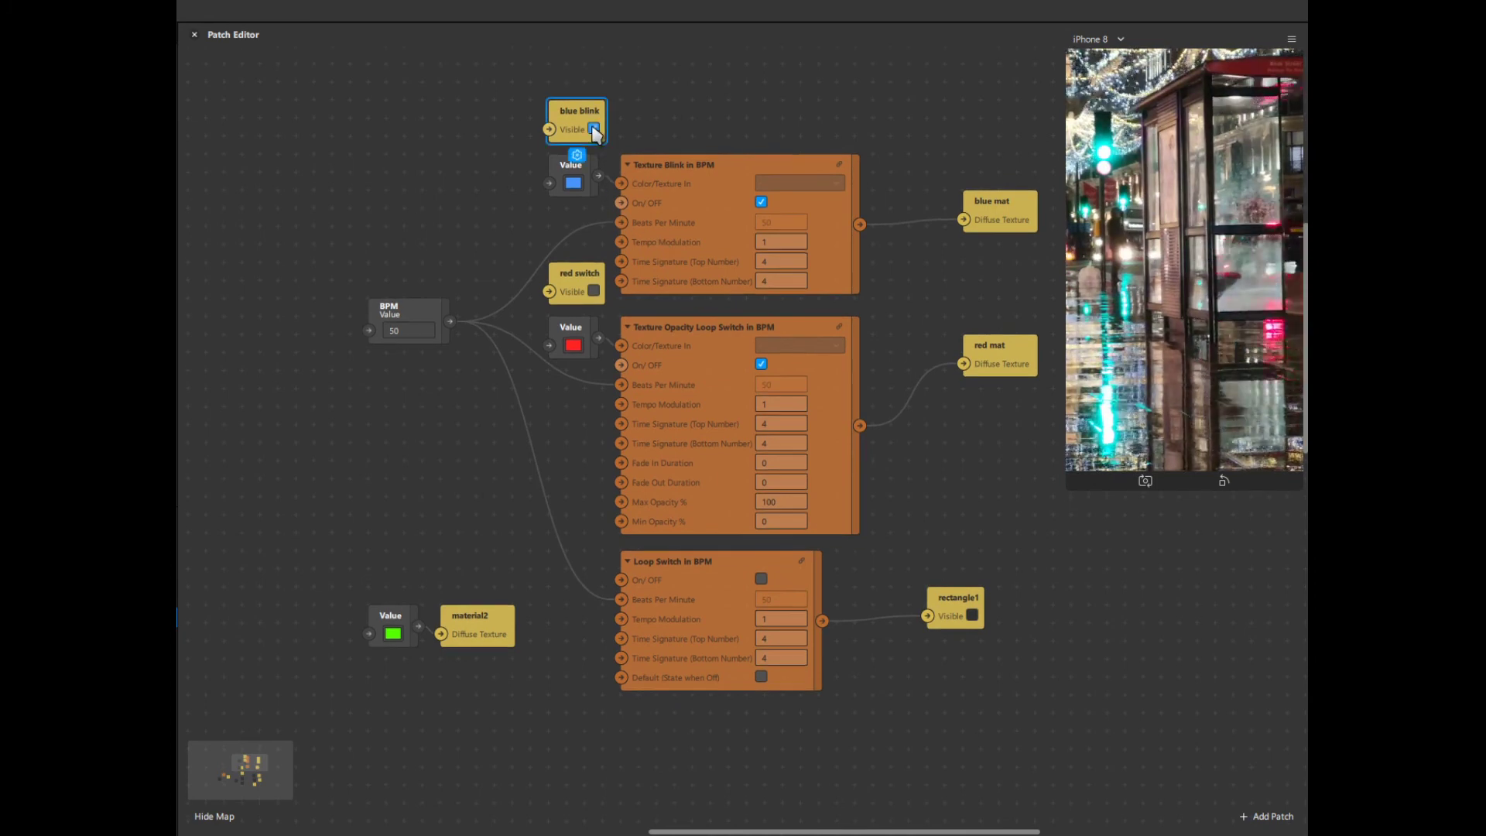
{"action": "left_click", "coordinate": [594, 129]}
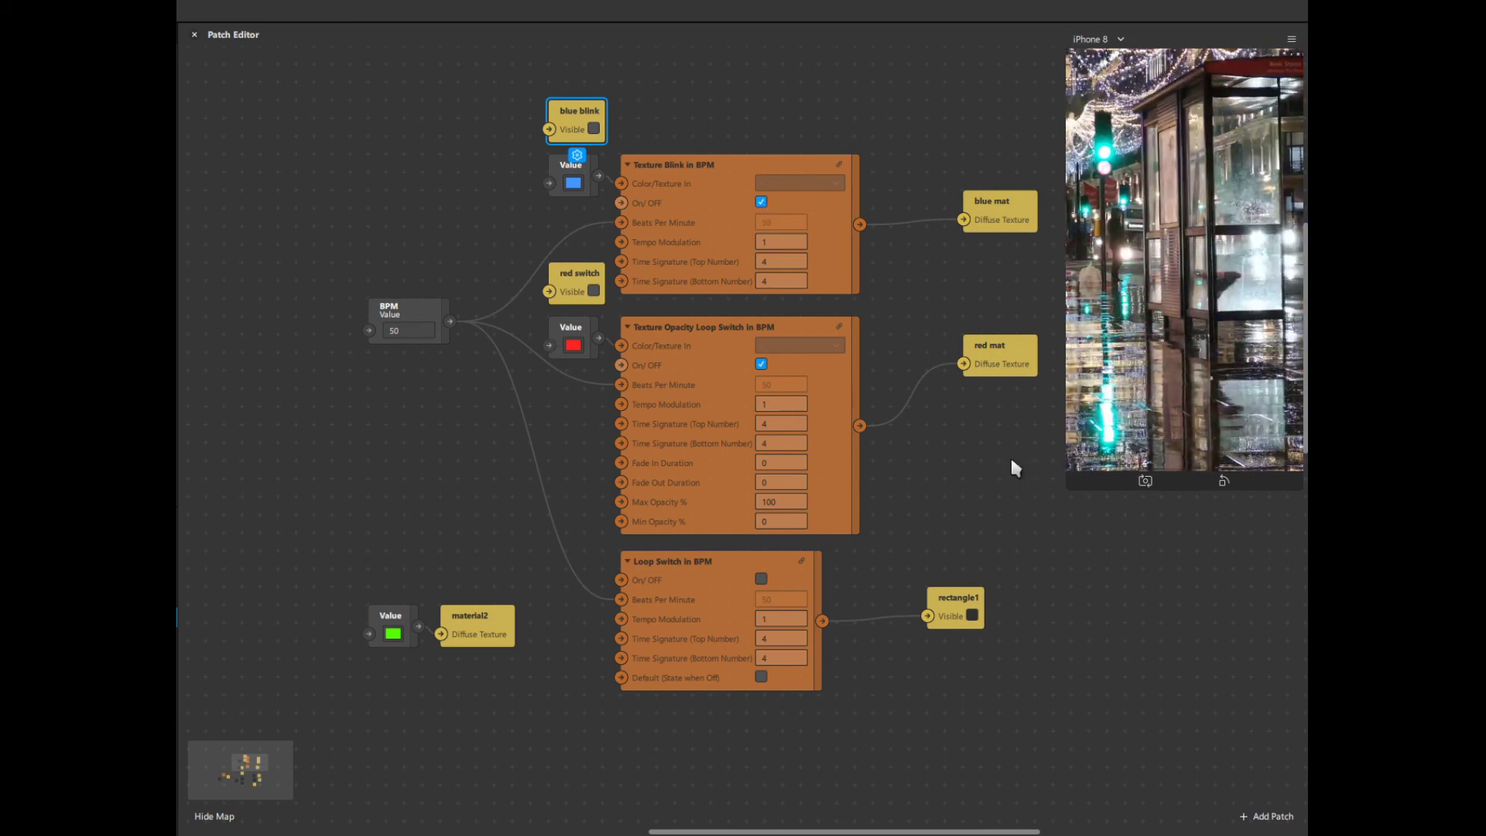
Step: Deselect the blue blink patch and review the three orange BPM patches and the Loop Vec 3 Transition in BPM patches
{"action": "scroll", "coordinate": [1019, 480], "scroll_direction": "up", "scroll_amount": 2}
{"action": "scroll", "coordinate": [1018, 479], "scroll_direction": "up", "scroll_amount": 3}
{"action": "left_click", "coordinate": [958, 421]}
{"action": "scroll", "coordinate": [959, 421], "scroll_direction": "down", "scroll_amount": 2}
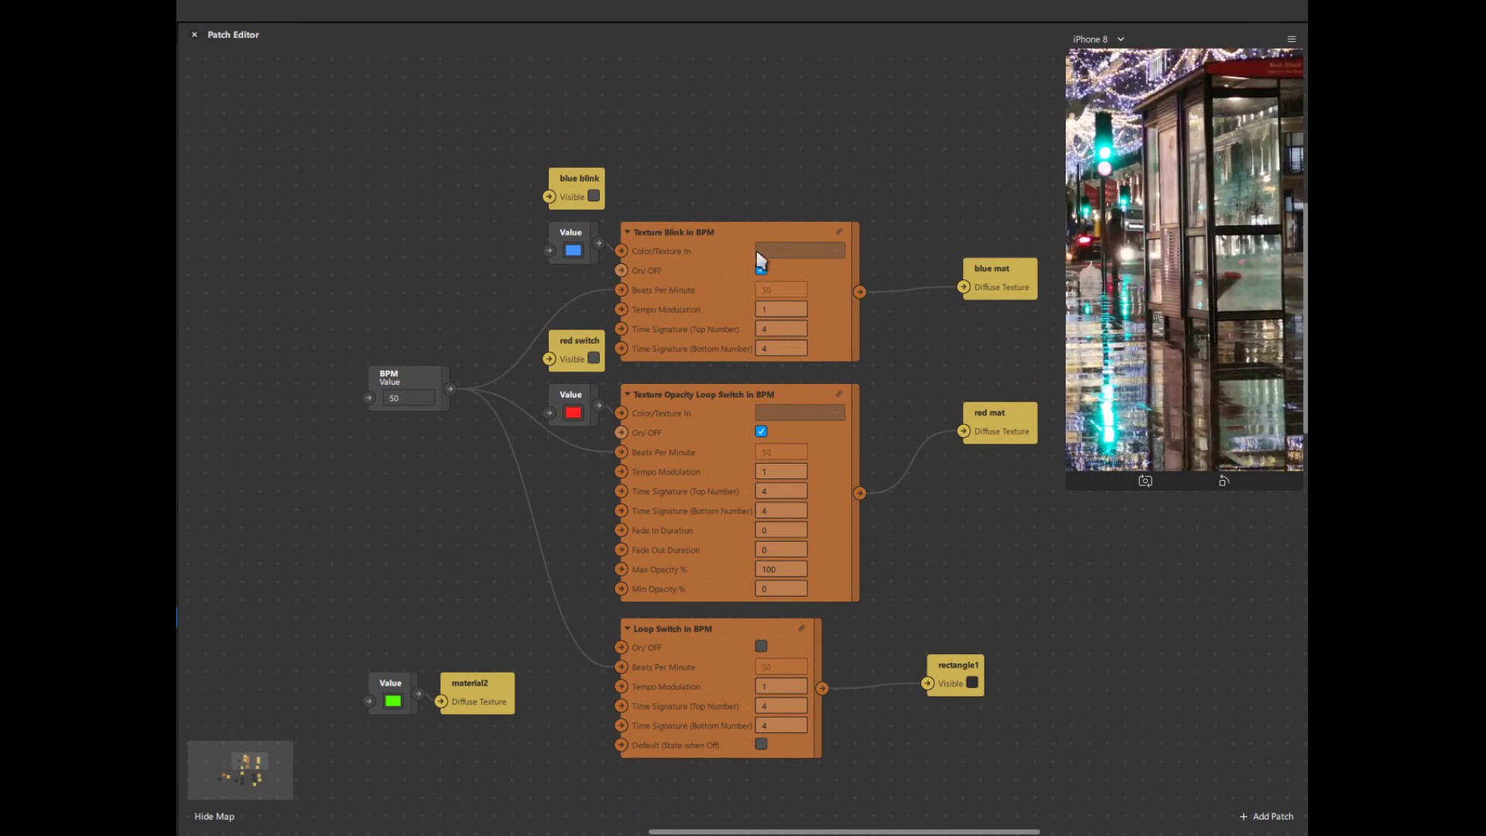
{"action": "scroll", "coordinate": [787, 240], "scroll_direction": "down", "scroll_amount": 10}
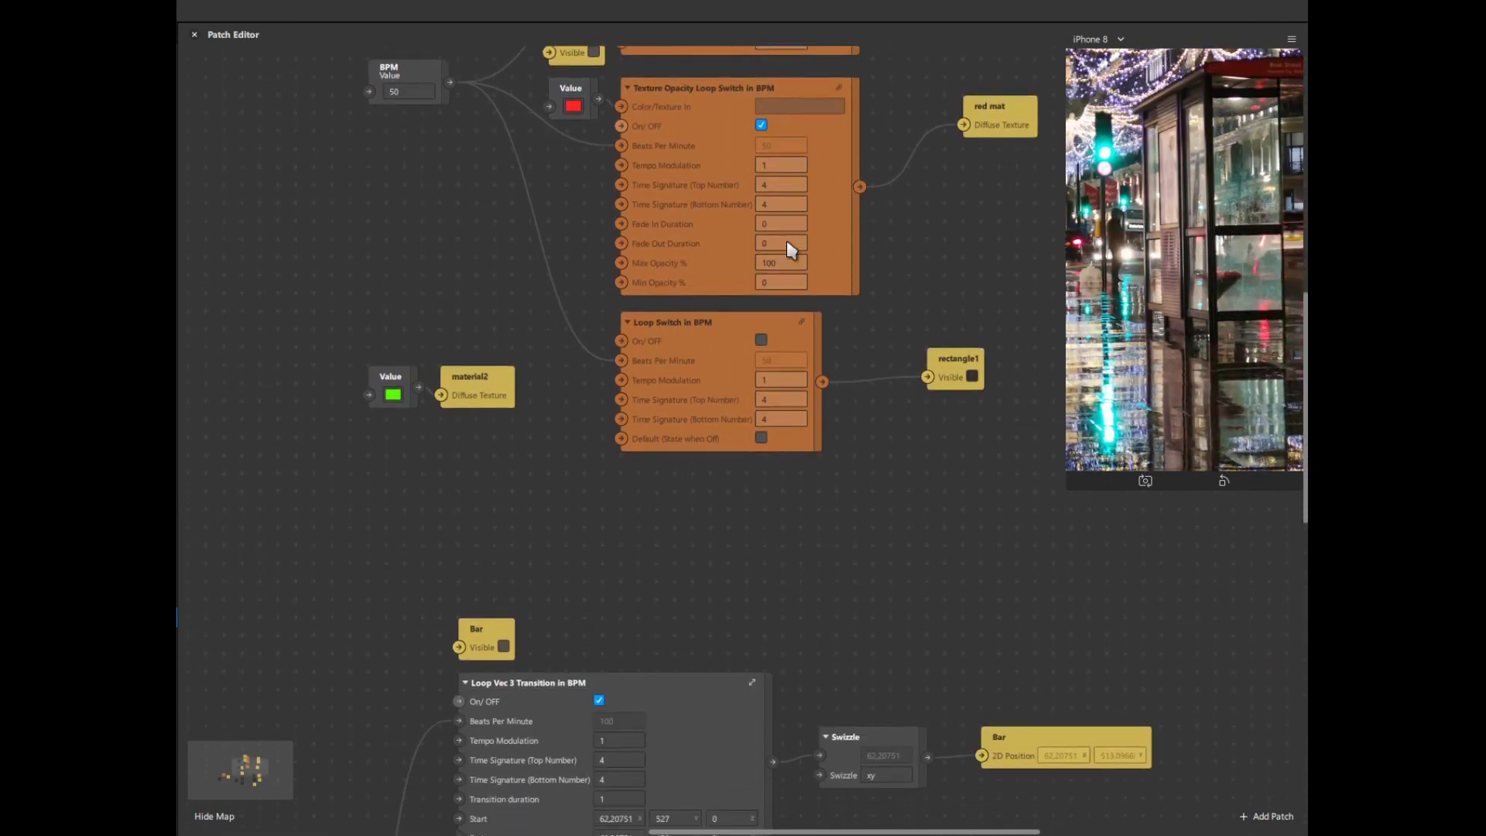
{"action": "scroll", "coordinate": [829, 355], "scroll_direction": "down", "scroll_amount": 2}
{"action": "scroll", "coordinate": [832, 331], "scroll_direction": "down", "scroll_amount": 2}
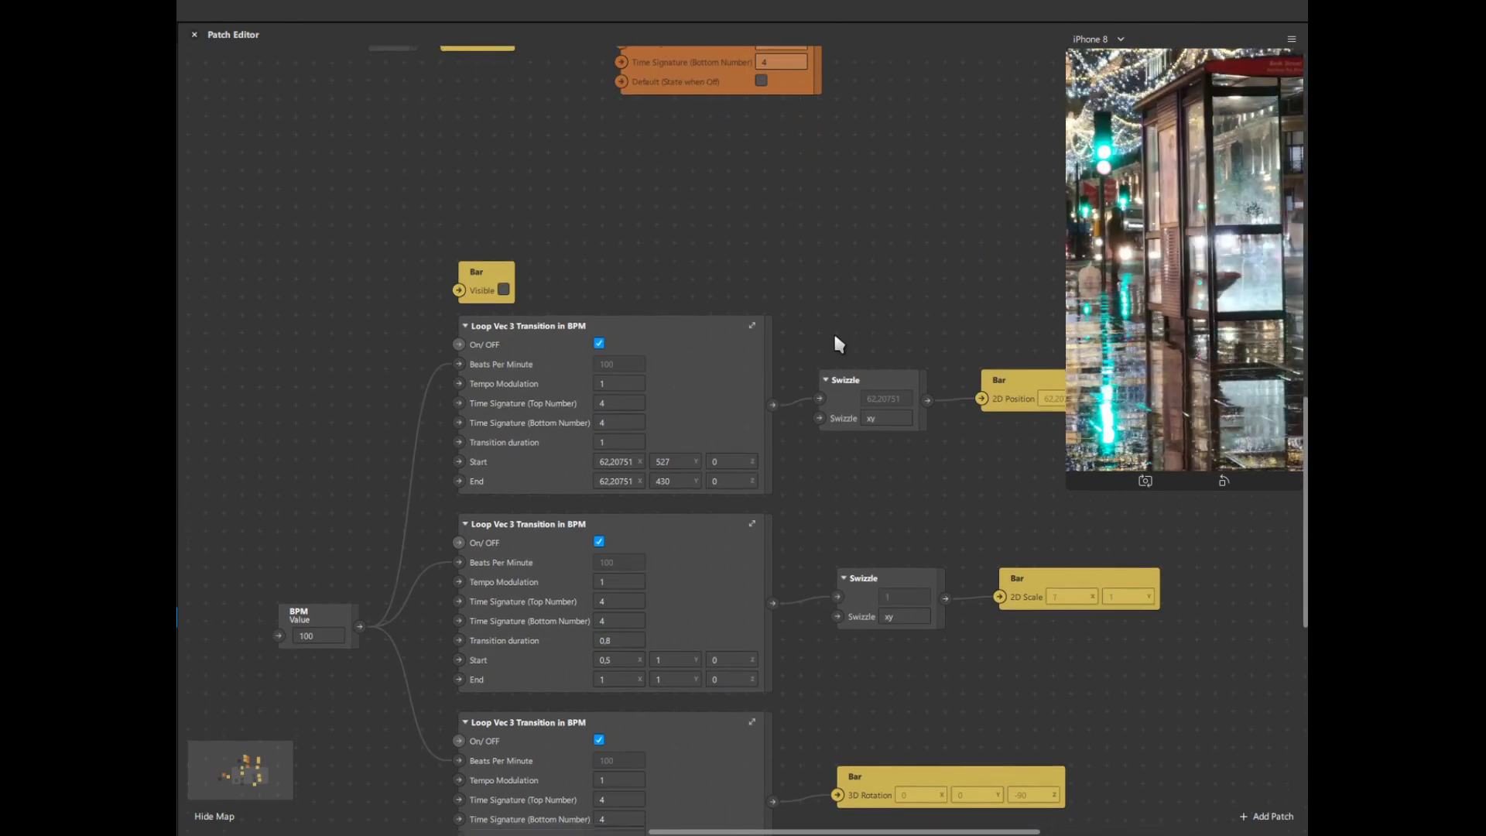
{"action": "scroll", "coordinate": [845, 397], "scroll_direction": "up", "scroll_amount": 7}
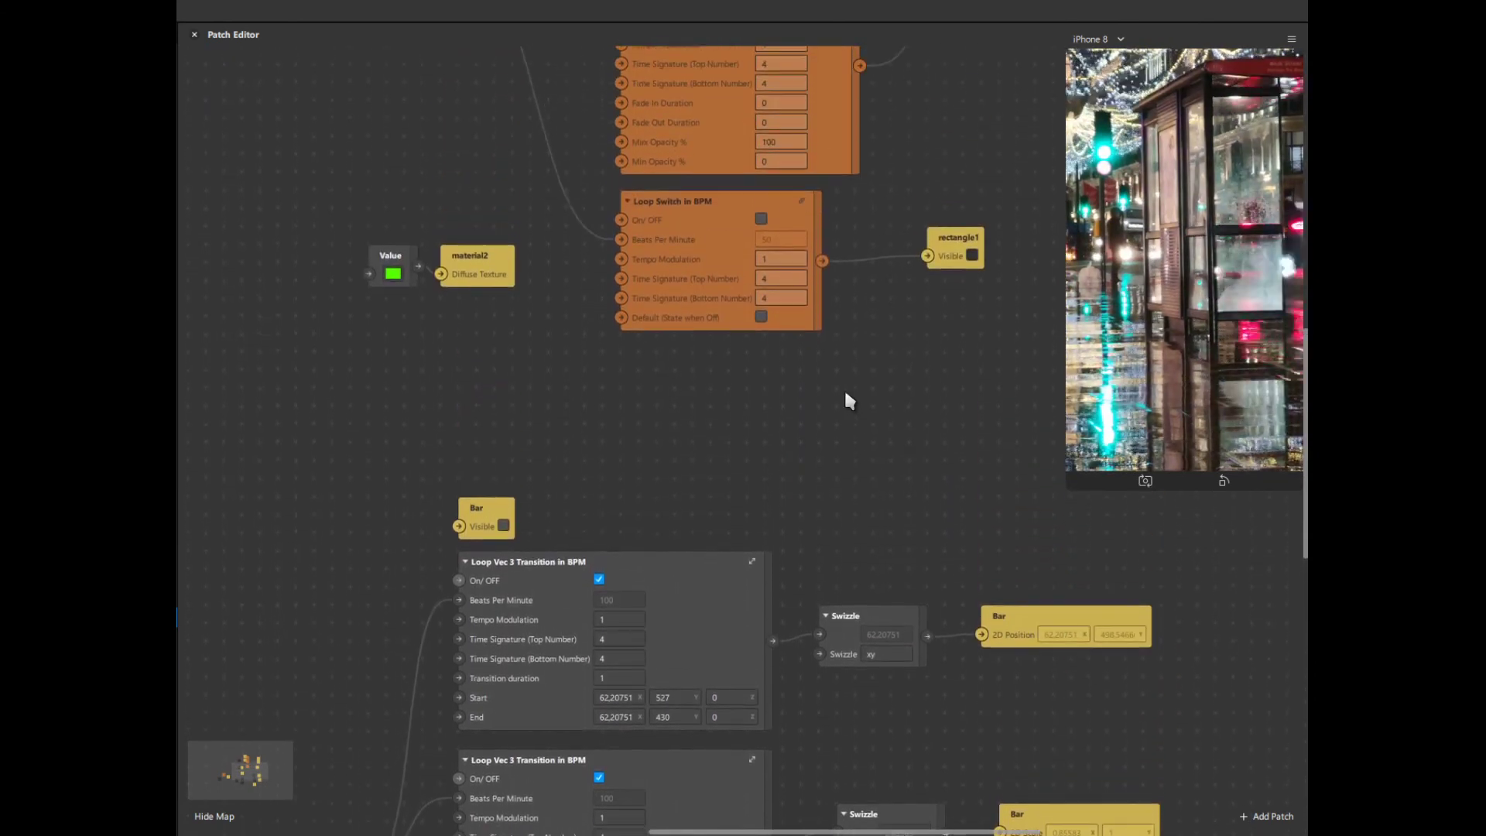
{"action": "scroll", "coordinate": [849, 399], "scroll_direction": "up", "scroll_amount": 5}
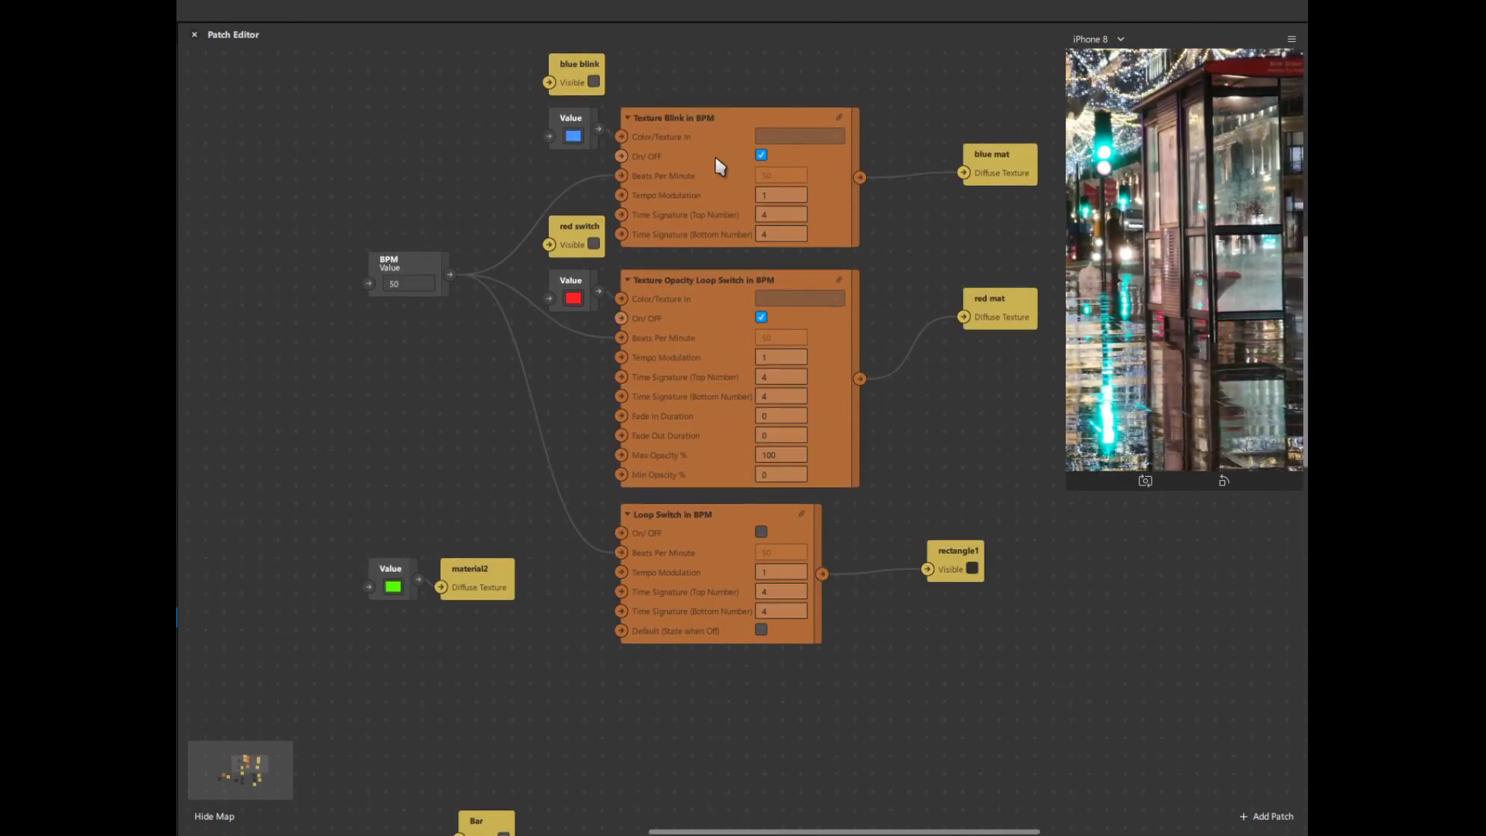